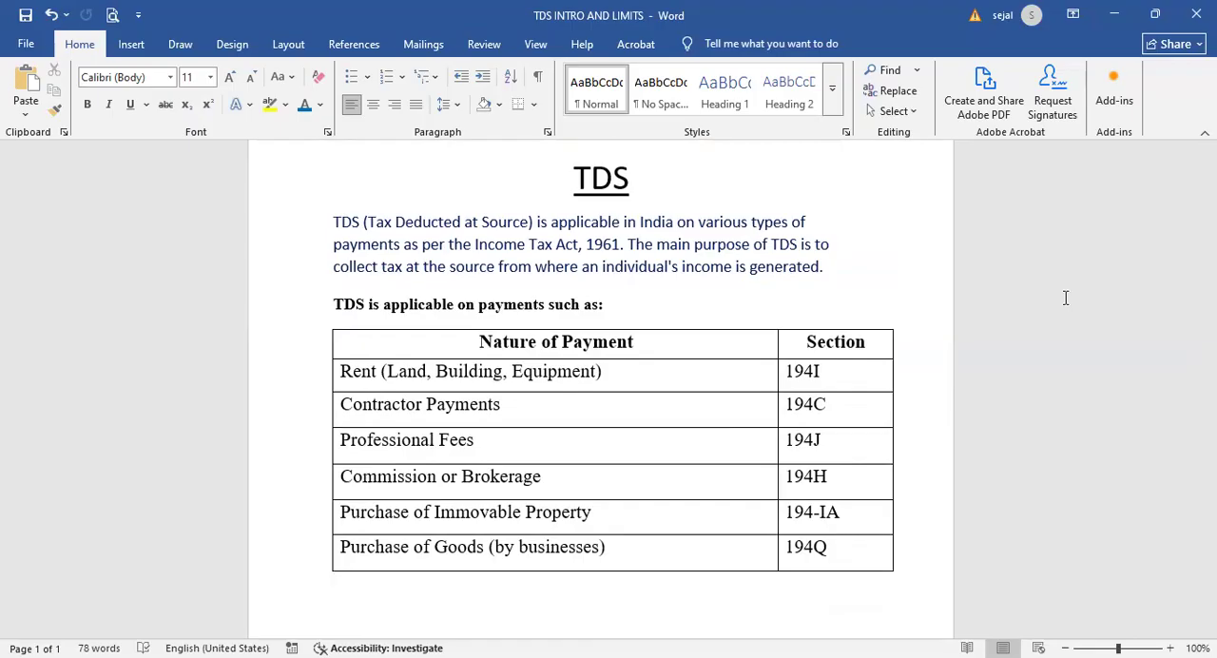
# - Review the payment types and their section numbers in the TDS applicability table
pyautogui.scroll(-2, 1070, 304)
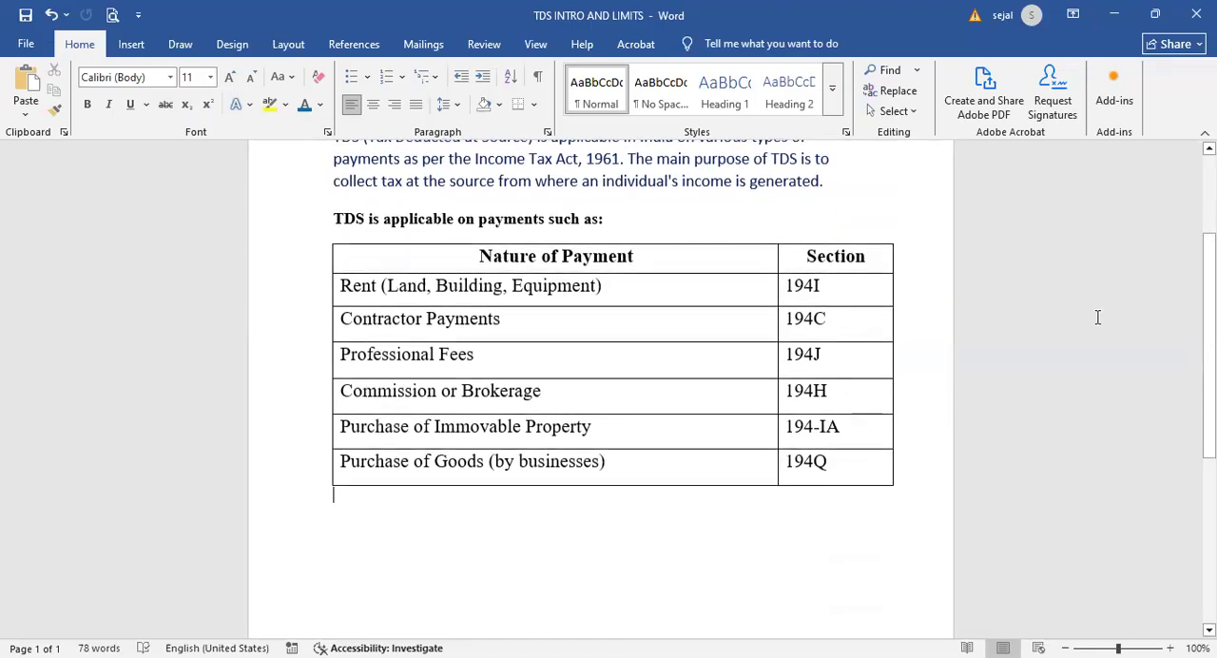
pyautogui.click(372, 321)
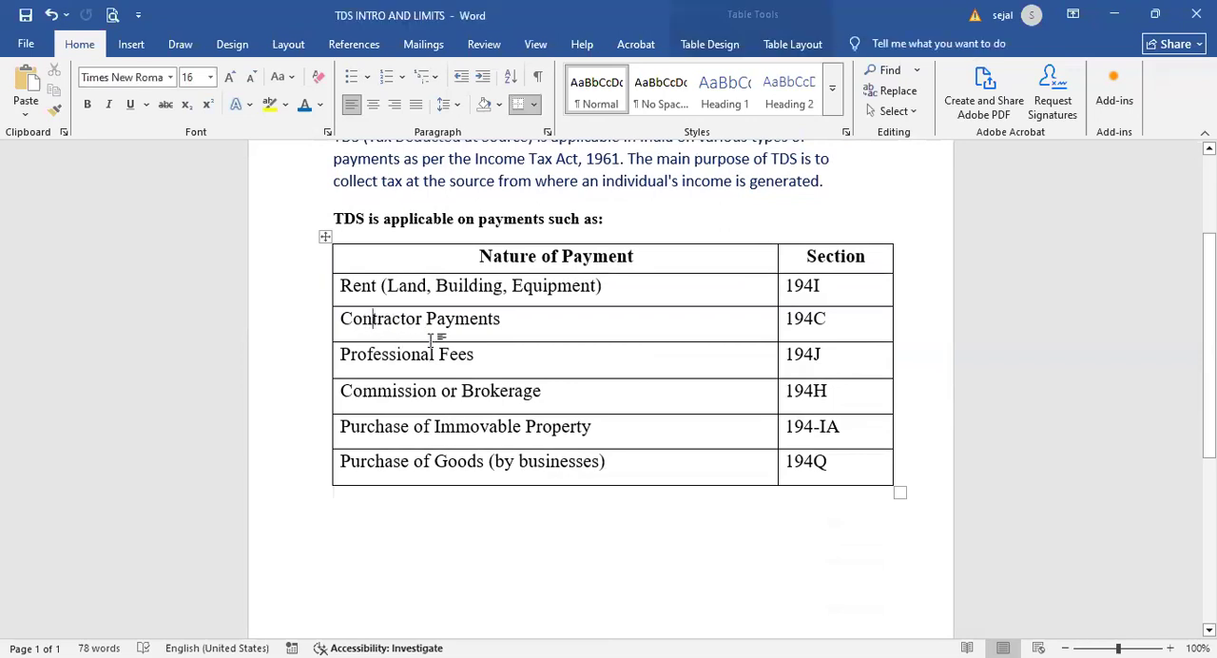
pyautogui.click(488, 370)
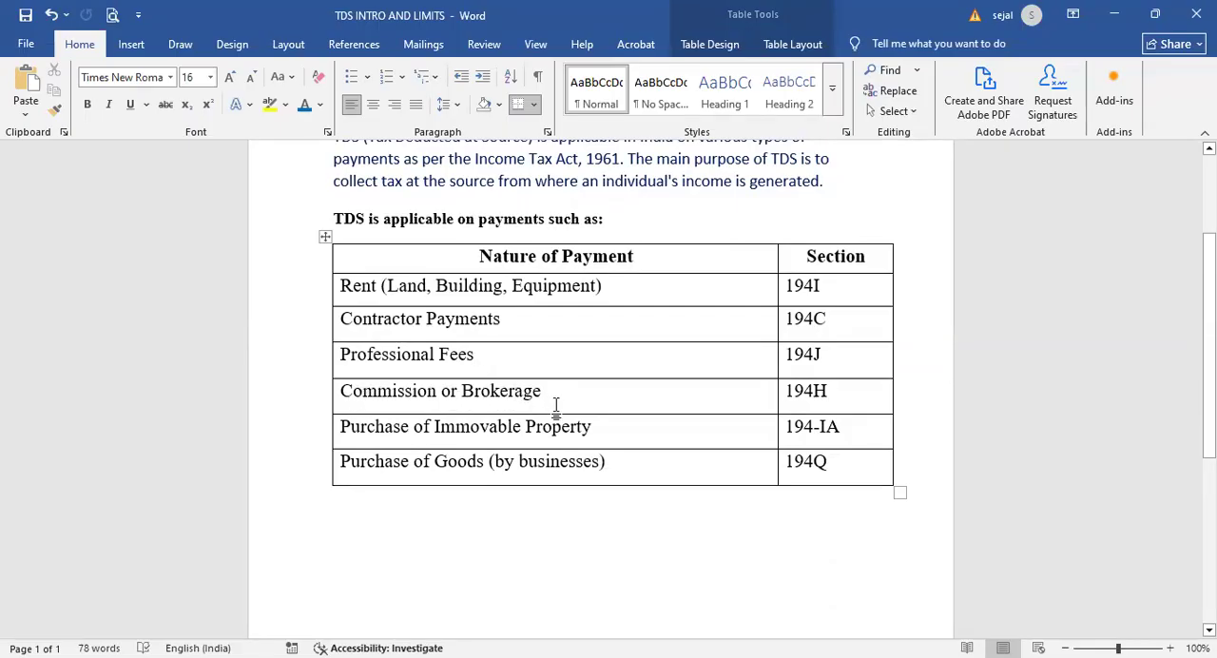
pyautogui.click(458, 427)
pyautogui.click(448, 464)
# - Switch to TallyPrime and enable Tax Deducted at Source (TDS) in the company features
pyautogui.hotkey('alt', 'Tab')
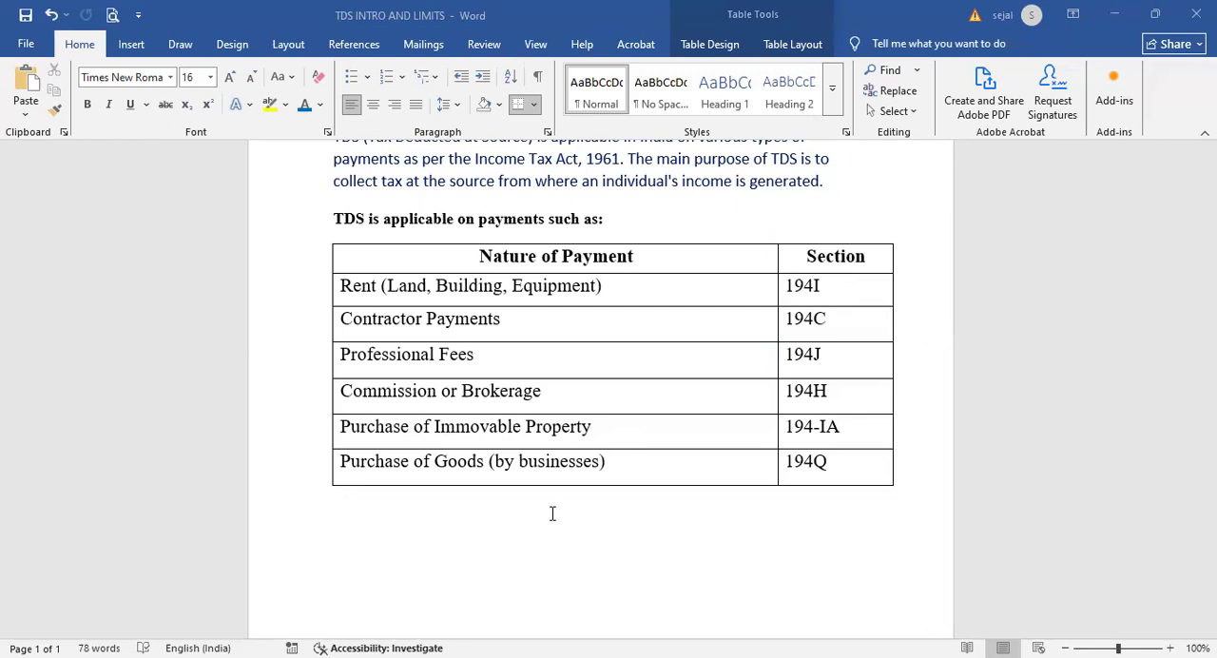
pyautogui.hotkey('alt', 'Tab')
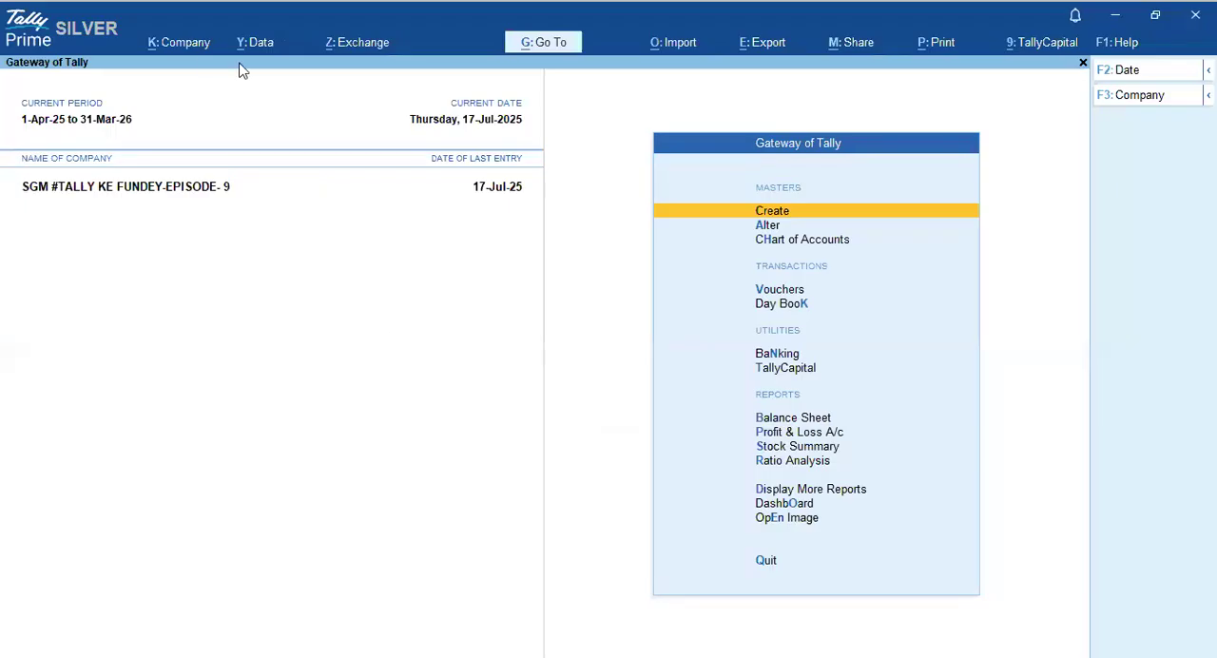
pyautogui.click(179, 48)
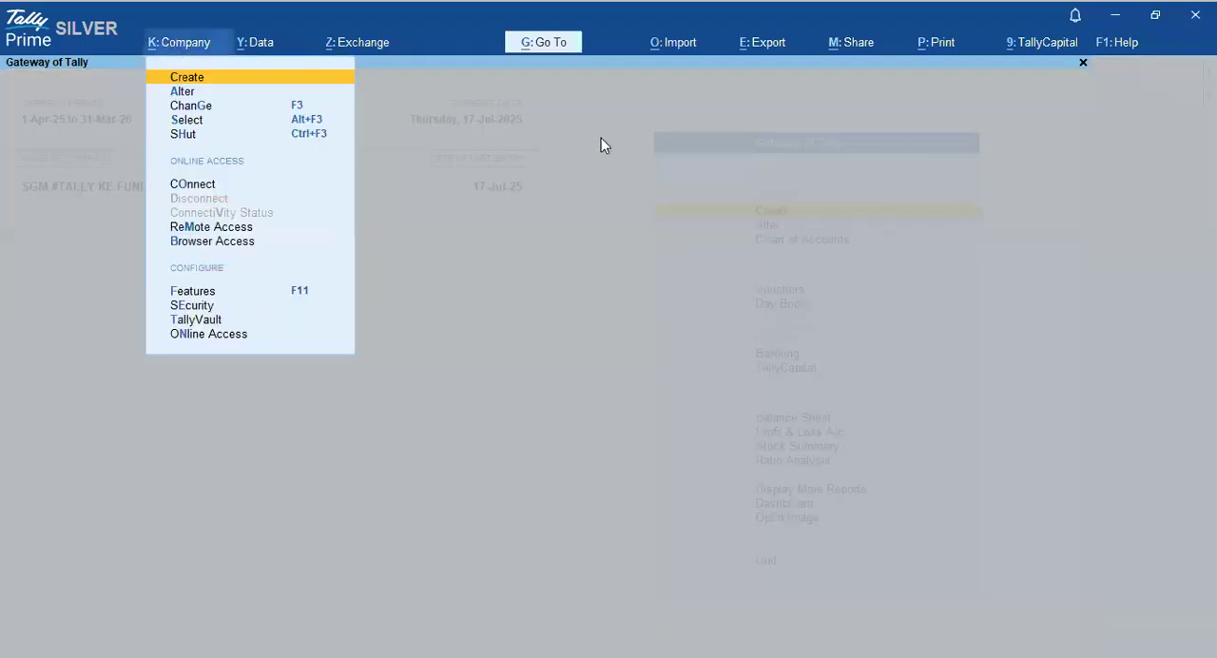
pyautogui.press('Up')
pyautogui.press('Up')
pyautogui.press('Up')
pyautogui.press('Up')
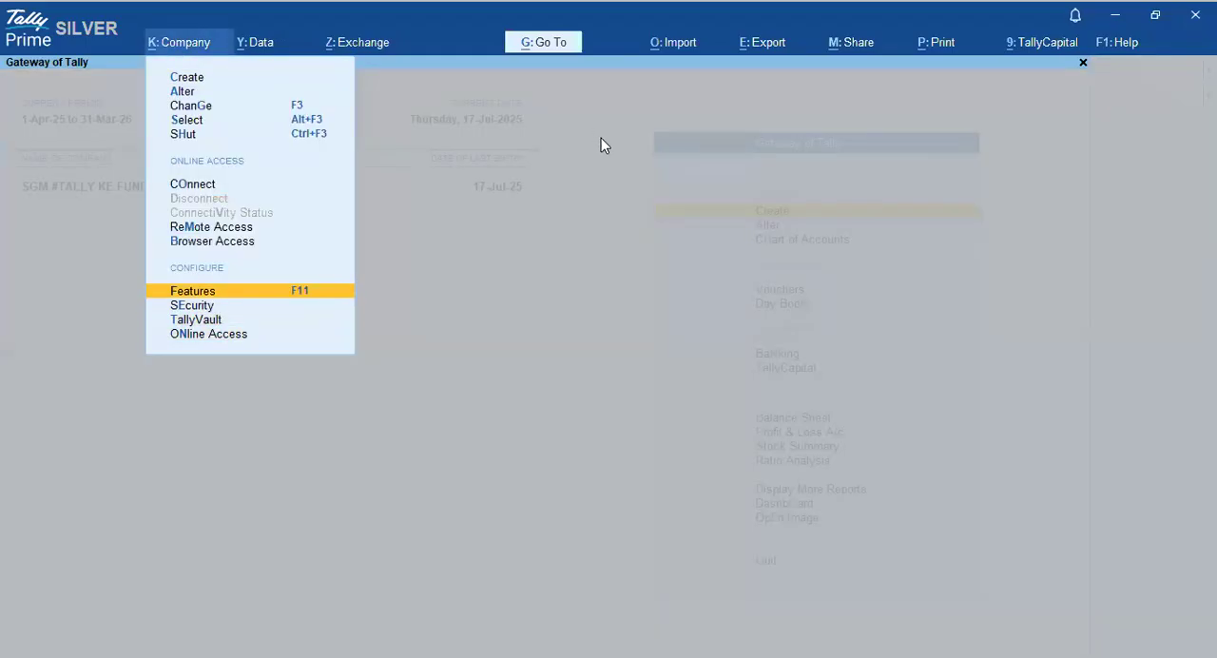
pyautogui.press('Return')
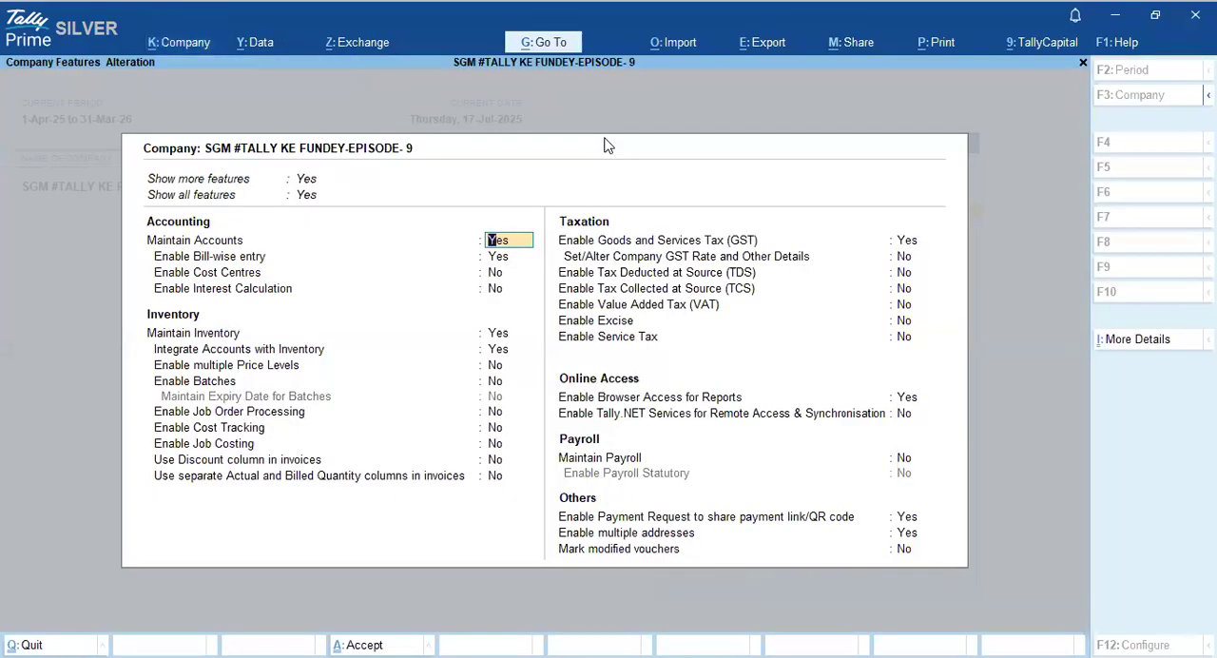
pyautogui.click(905, 278)
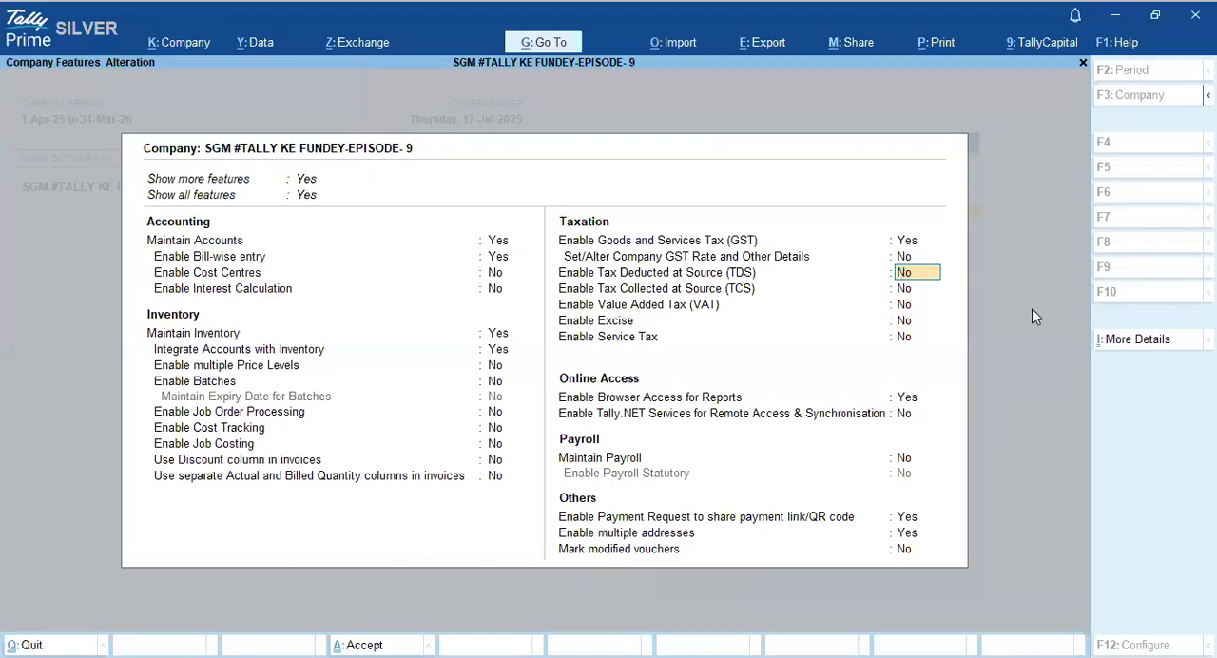
pyautogui.write('y')
pyautogui.press('Return')
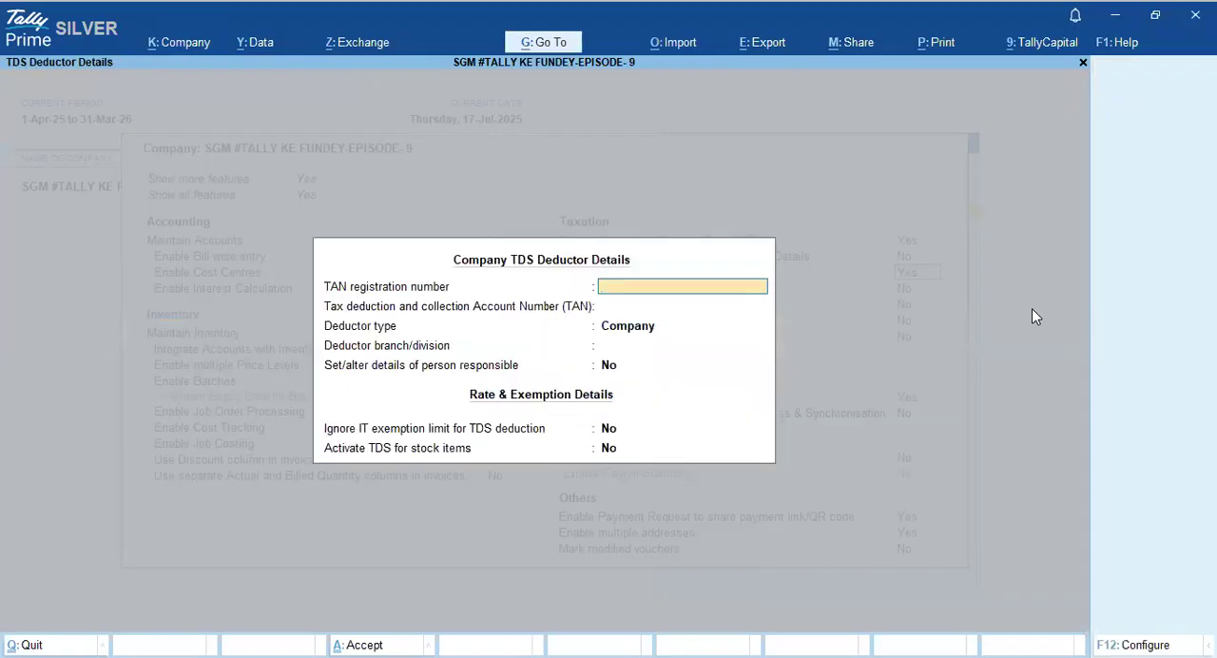
# - Enter the company's TAN registration number with deductor type Company, keep the other deductor defaults, and save the company features
pyautogui.write('MUM12345')
pyautogui.press('Return')
pyautogui.press('Return')
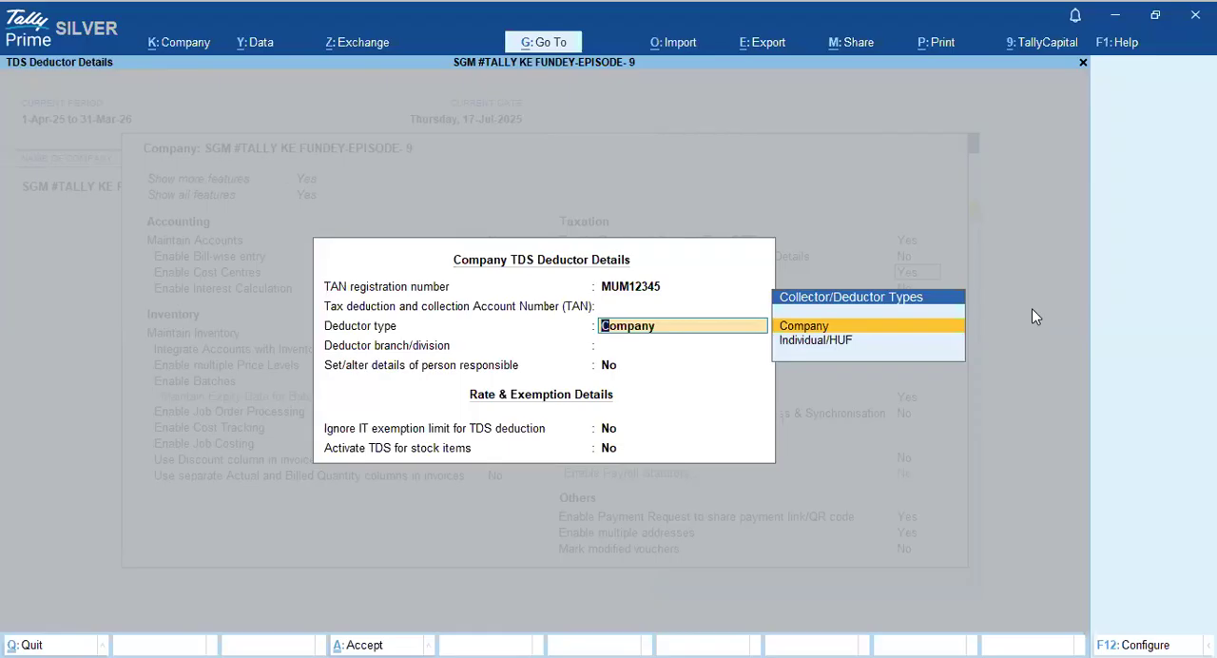
pyautogui.press('Return')
pyautogui.press('Return')
pyautogui.press('Return')
pyautogui.press('Return')
pyautogui.press('Return')
pyautogui.press('Return')
pyautogui.press('Return')
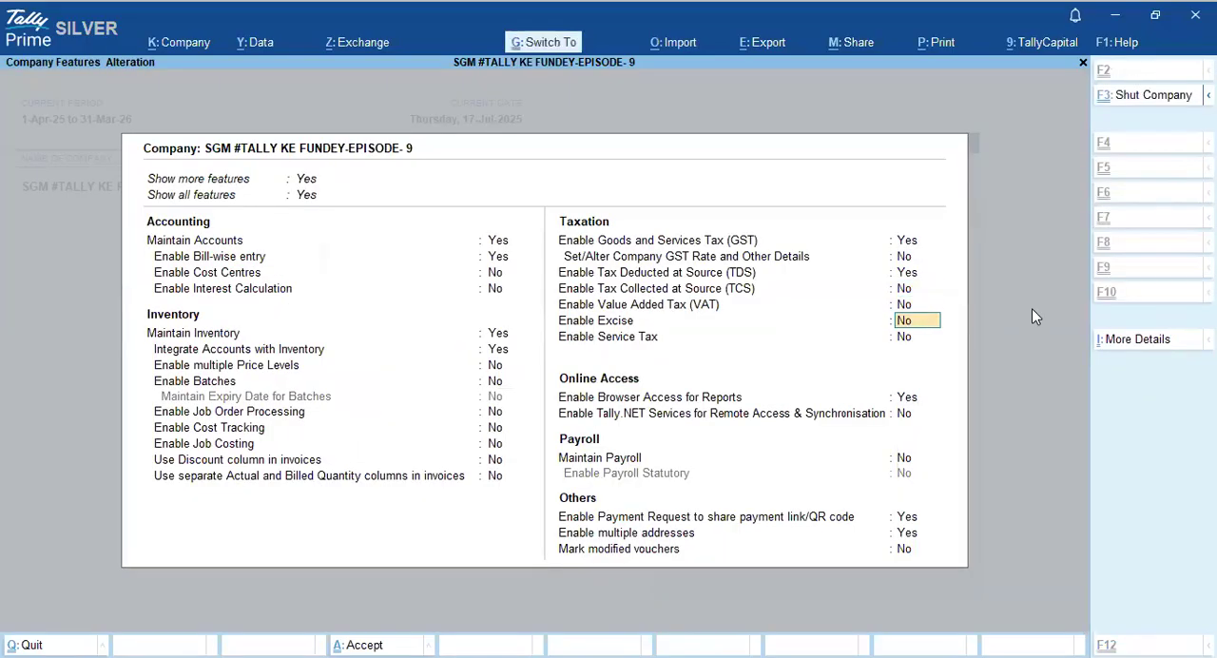
pyautogui.hotkey('ctrl', 'a')
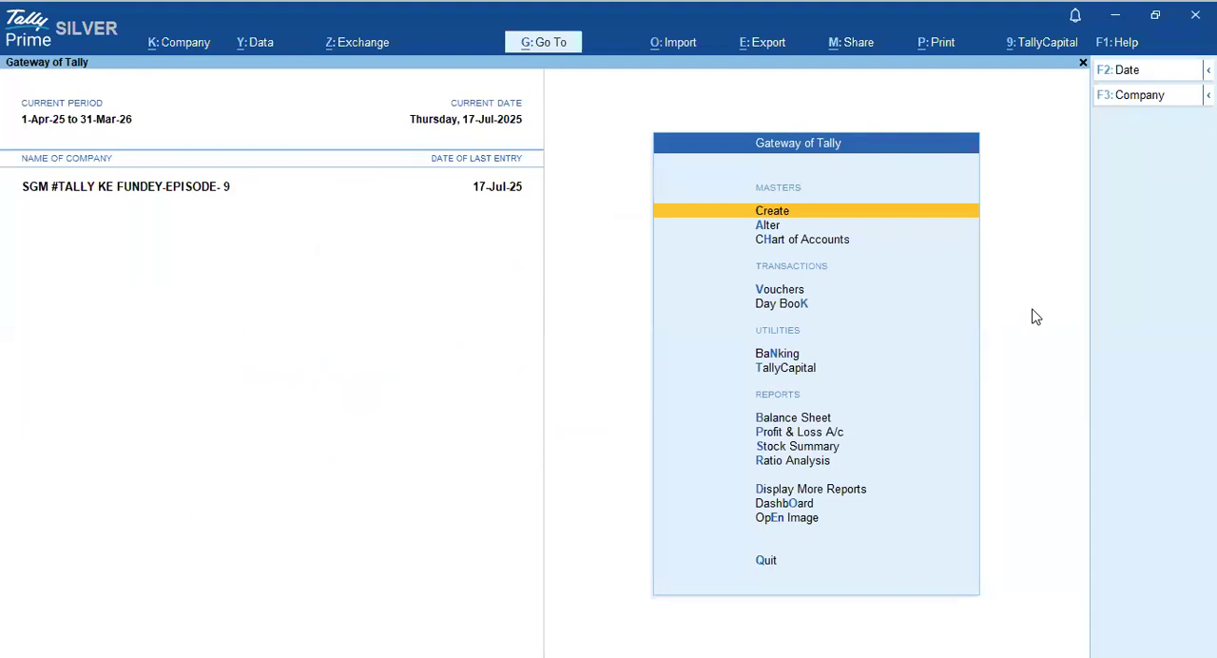
# - Start creating a new TDS Nature of Payments master
pyautogui.press('Return')
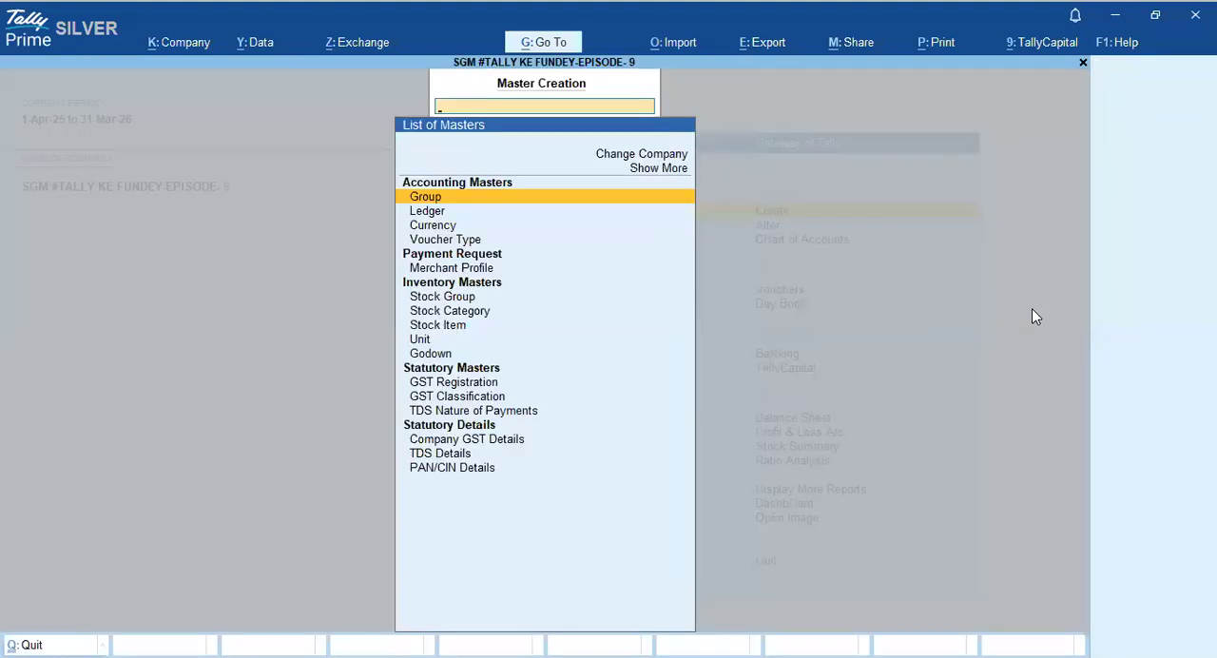
pyautogui.press('Down')
pyautogui.press('Down')
pyautogui.press('Down')
pyautogui.press('Down')
pyautogui.press('Down')
pyautogui.press('Down')
pyautogui.press('Down')
pyautogui.press('Down')
pyautogui.press('Down')
pyautogui.press('Down')
pyautogui.press('Down')
pyautogui.press('Down')
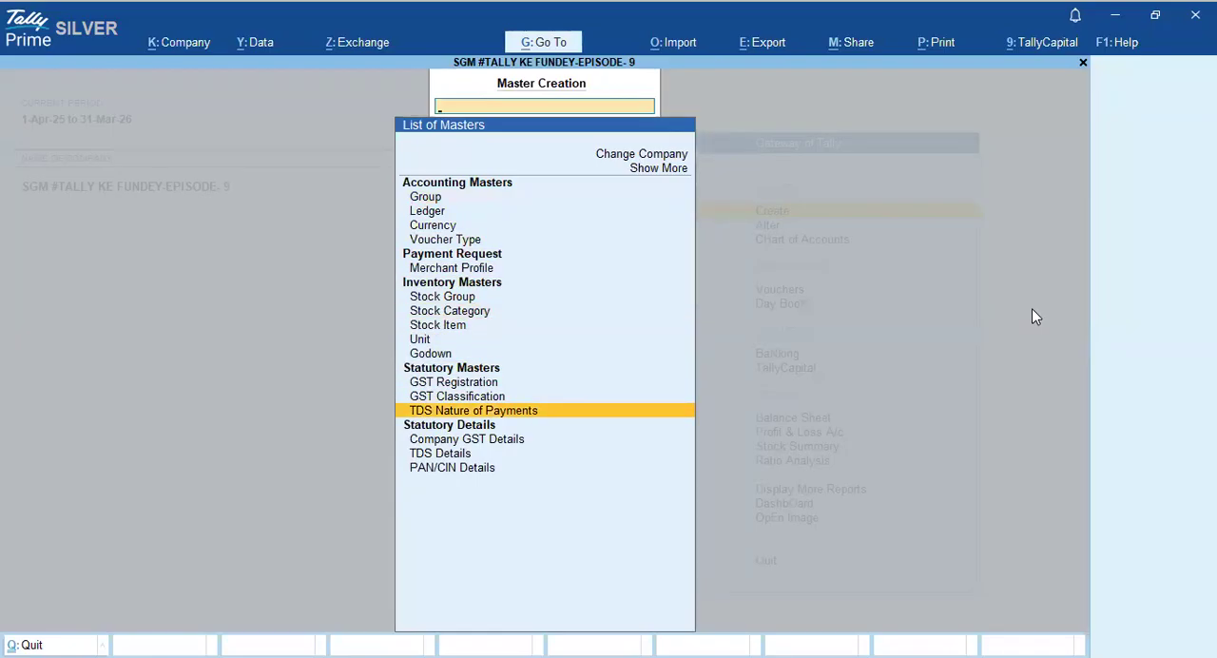
pyautogui.press('Return')
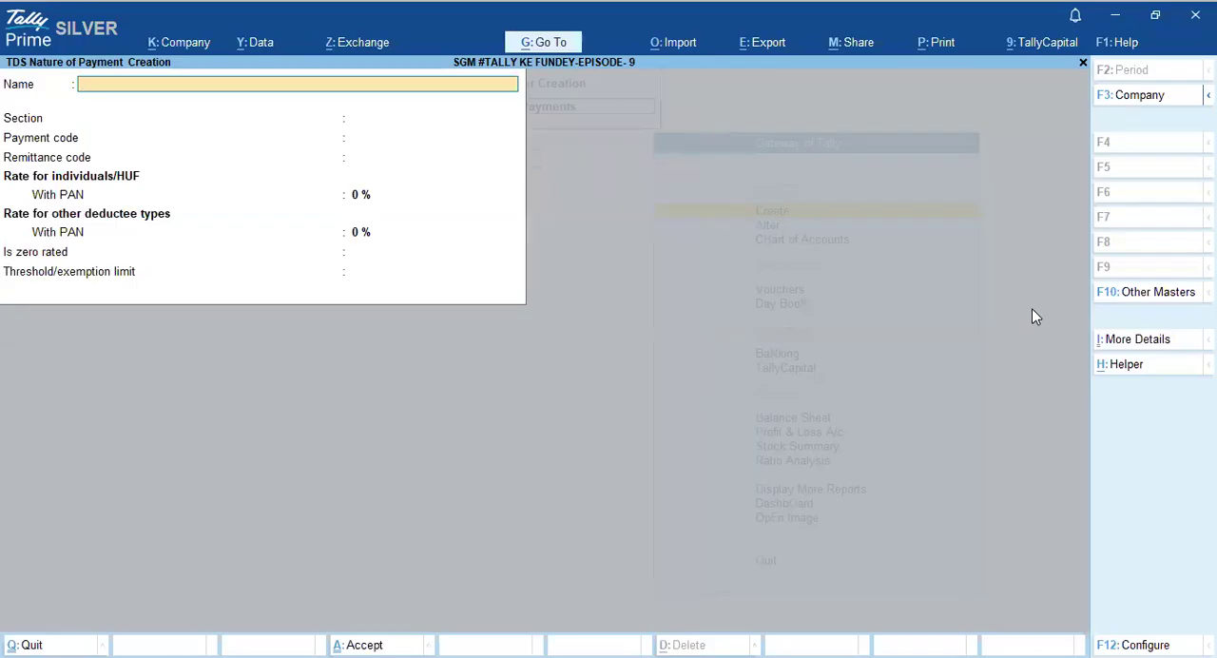
# - Fill in the master from the predefined 194J entry Fees for Professional Services, keeping payment code 4JB and a blank remittance code
pyautogui.click(1125, 366)
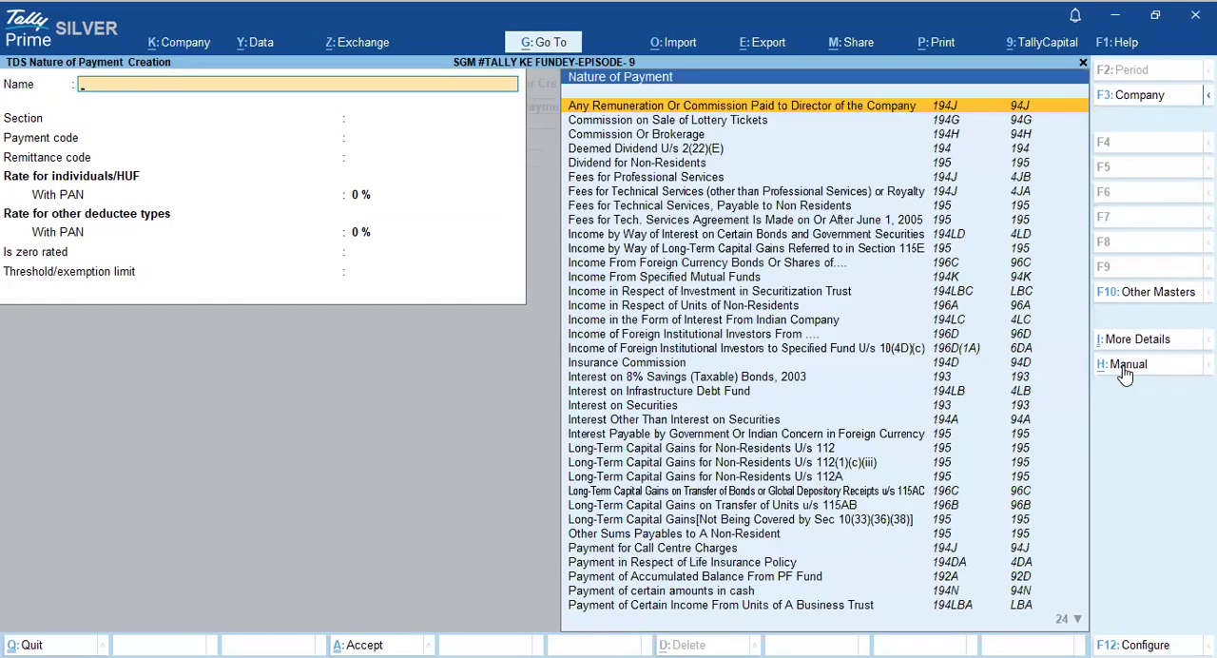
pyautogui.write('19')
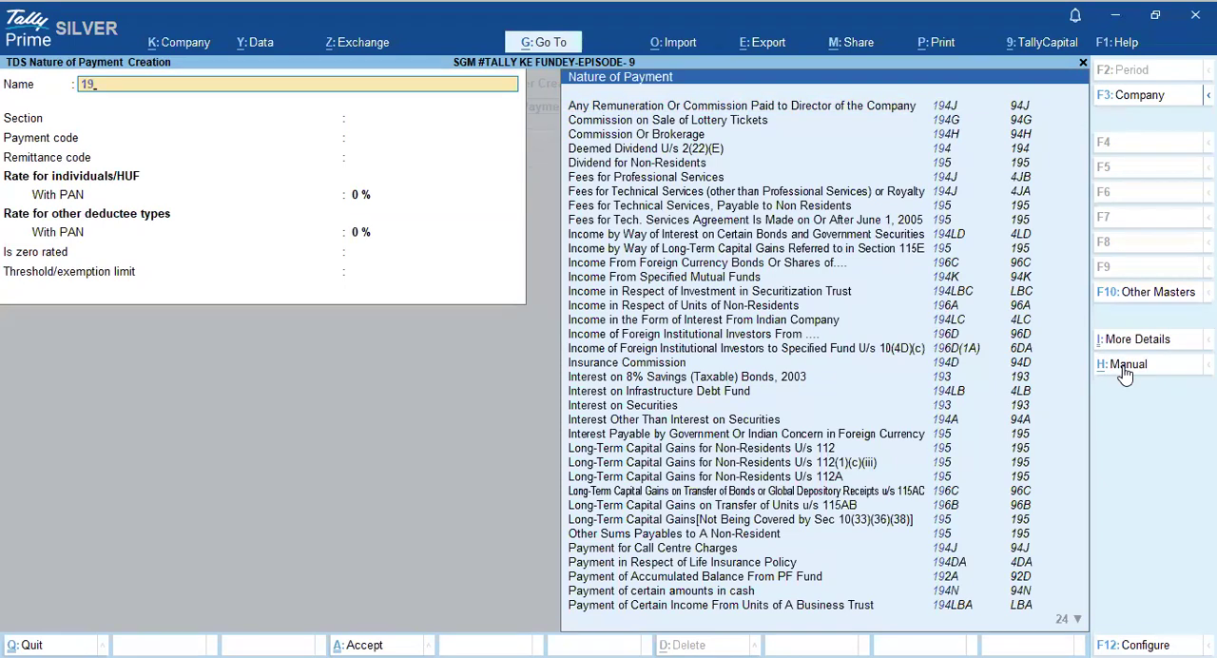
pyautogui.write('4J')
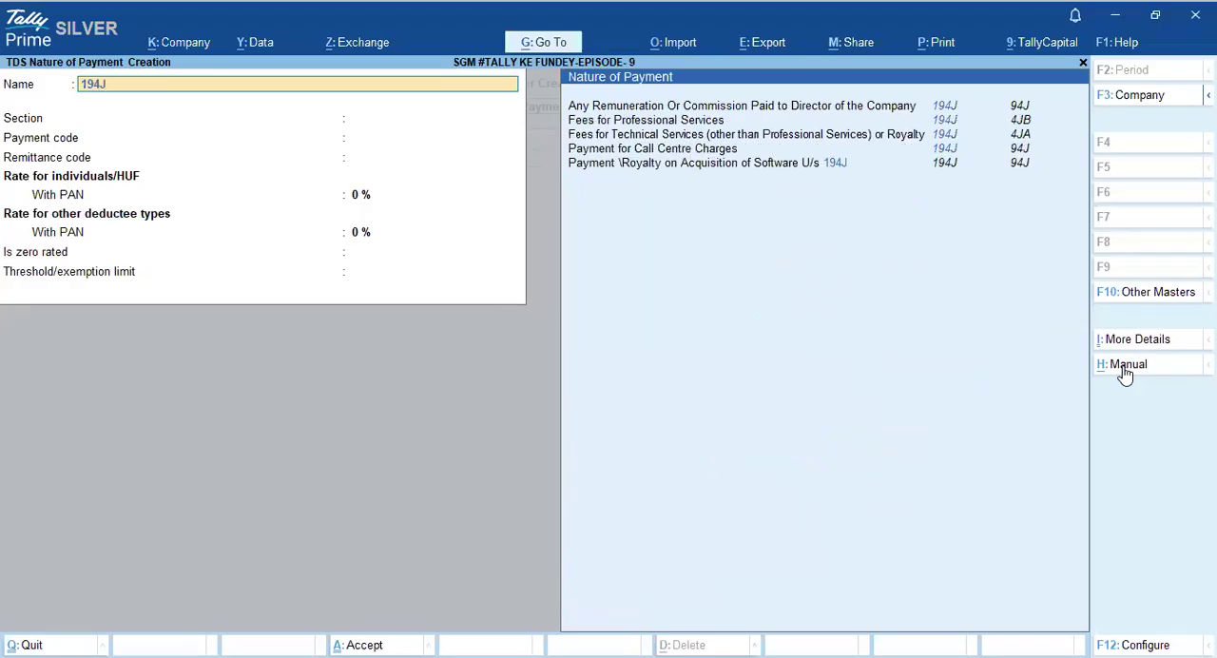
pyautogui.press('Down')
pyautogui.press('Down')
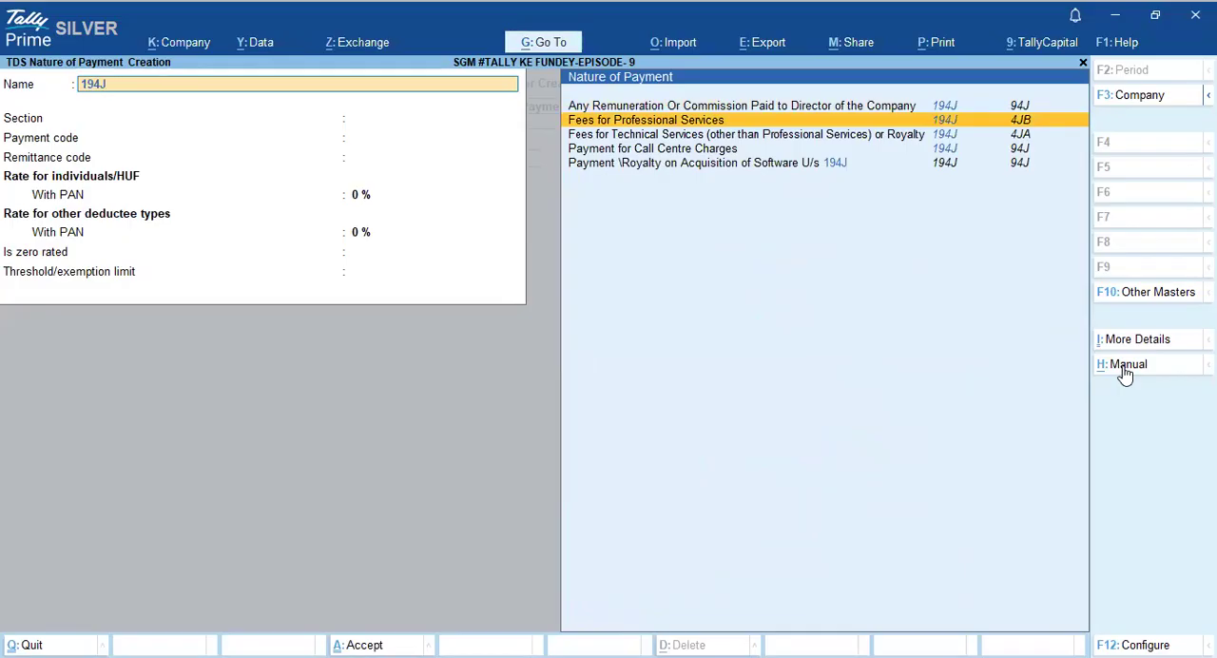
pyautogui.press('Return')
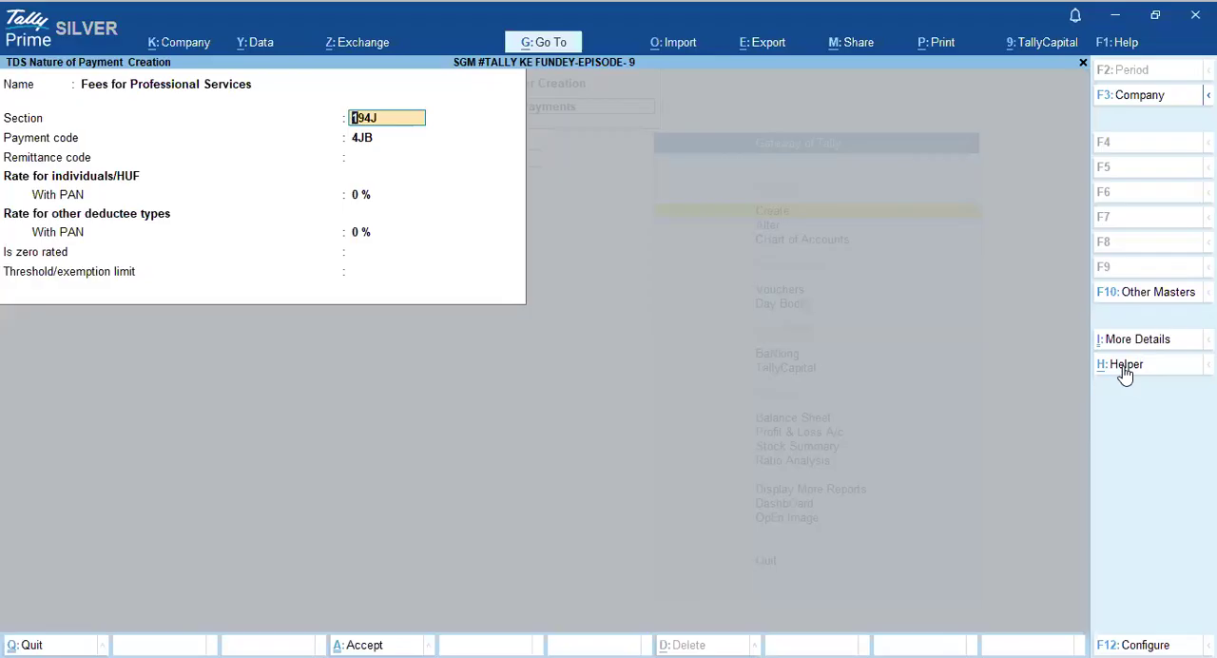
pyautogui.press('Return')
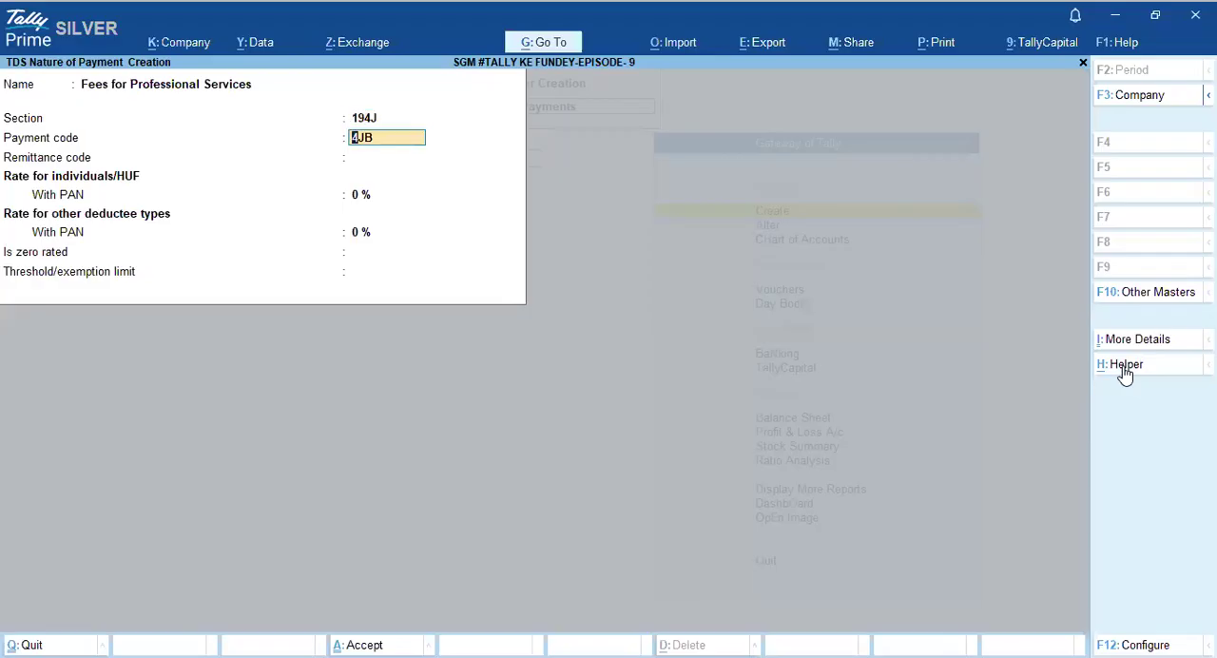
pyautogui.press('Return')
pyautogui.press('Return')
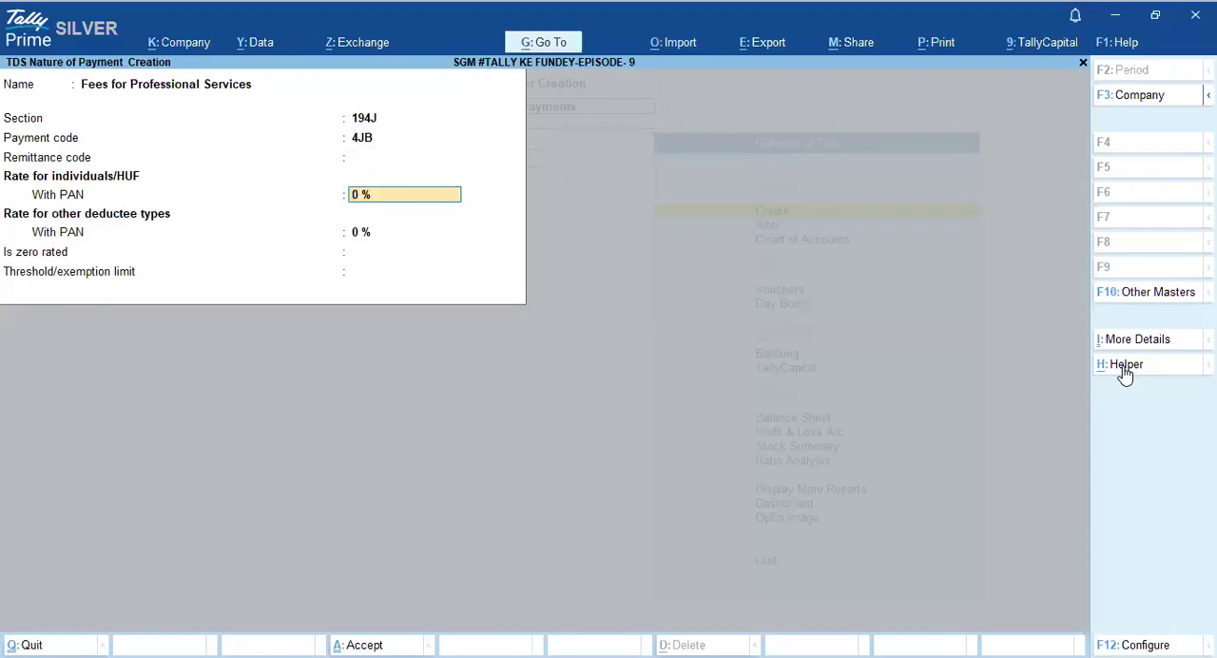
# - Configure the master to allow a tax rate without PAN and tax calculation on value exceeding the threshold/exemption limit
pyautogui.press('F12')
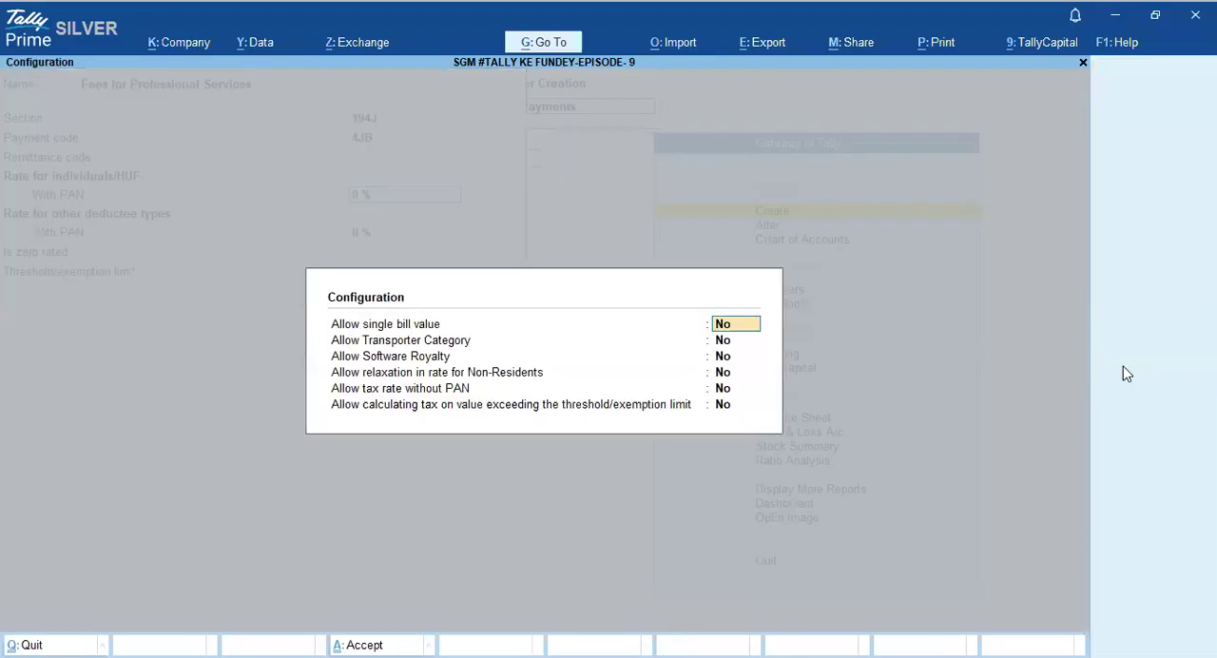
pyautogui.press('Return')
pyautogui.press('Return')
pyautogui.press('Return')
pyautogui.press('Return')
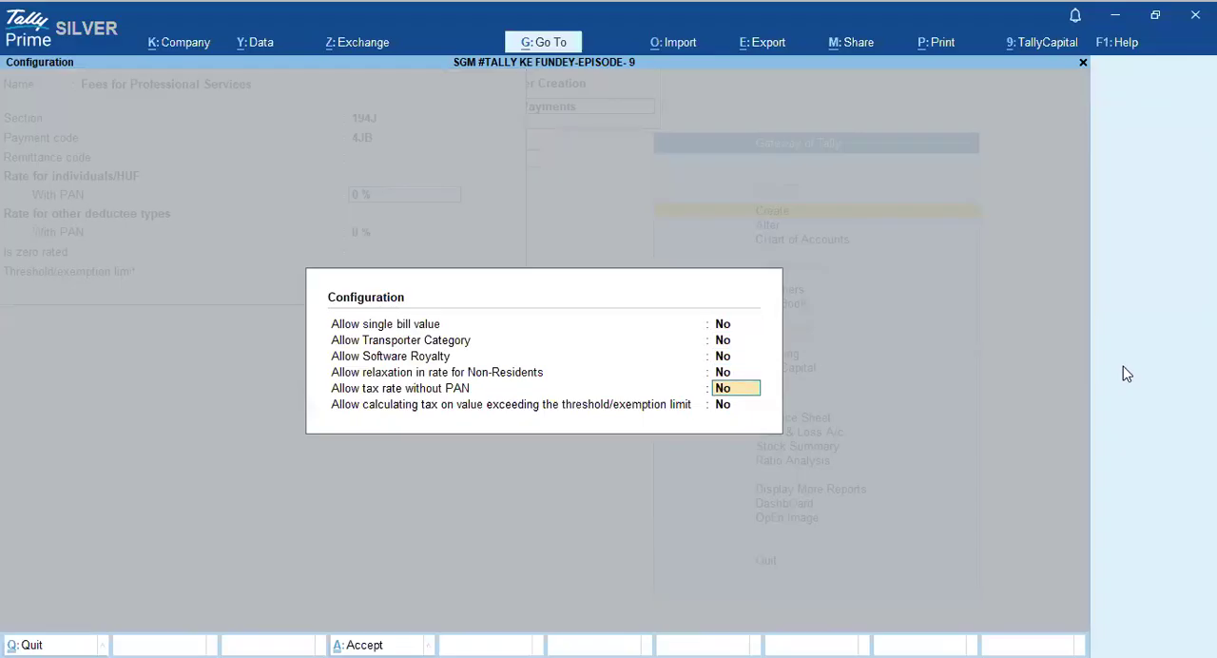
pyautogui.write('Y')
pyautogui.press('Return')
pyautogui.write('Y')
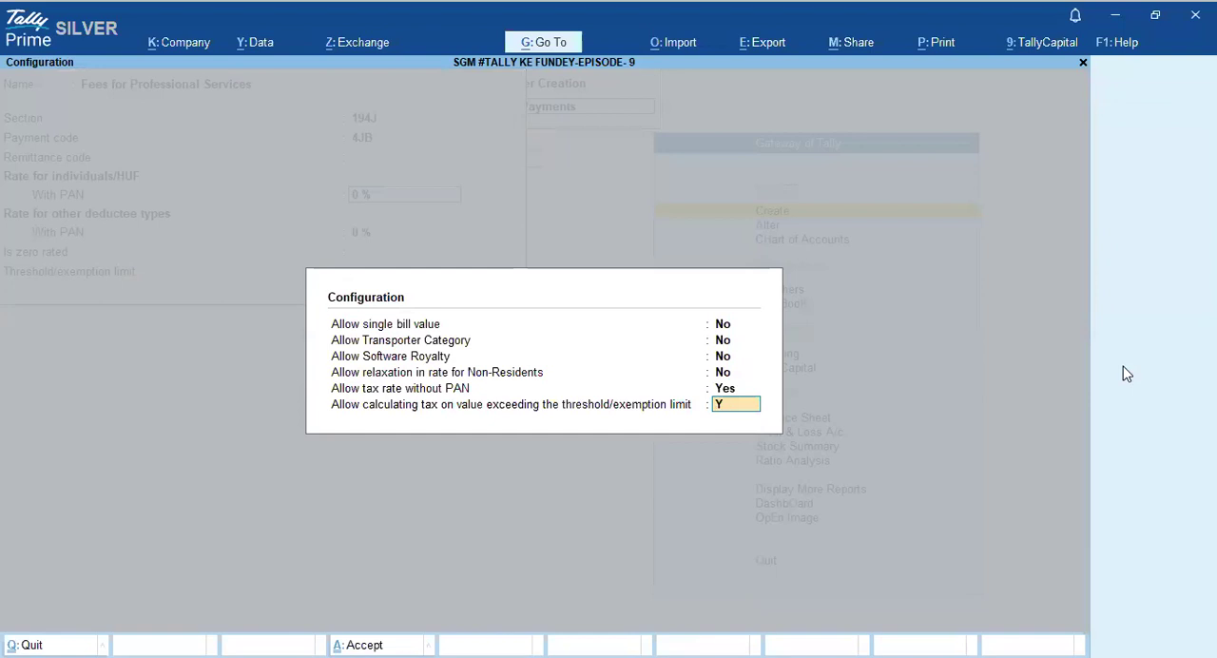
pyautogui.press('Return')
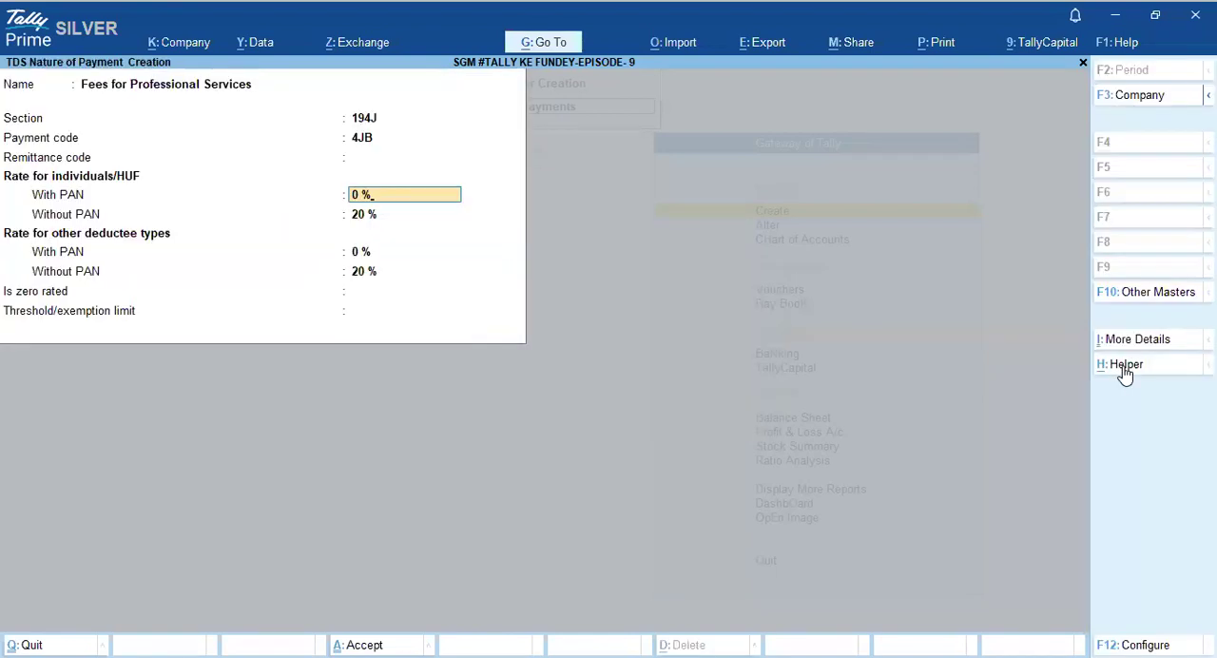
# - Set the with-PAN rate for individuals/HUF to 10% and accept the remaining rates for all deductee types
pyautogui.write('10')
pyautogui.press('Return')
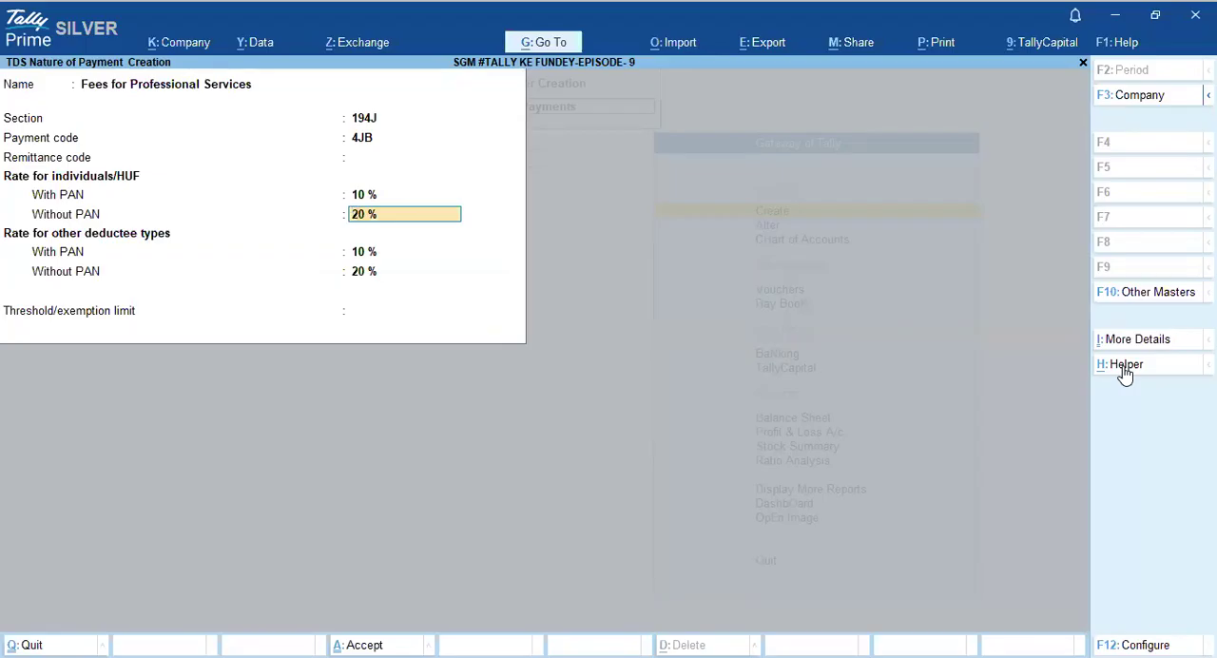
pyautogui.press('Return')
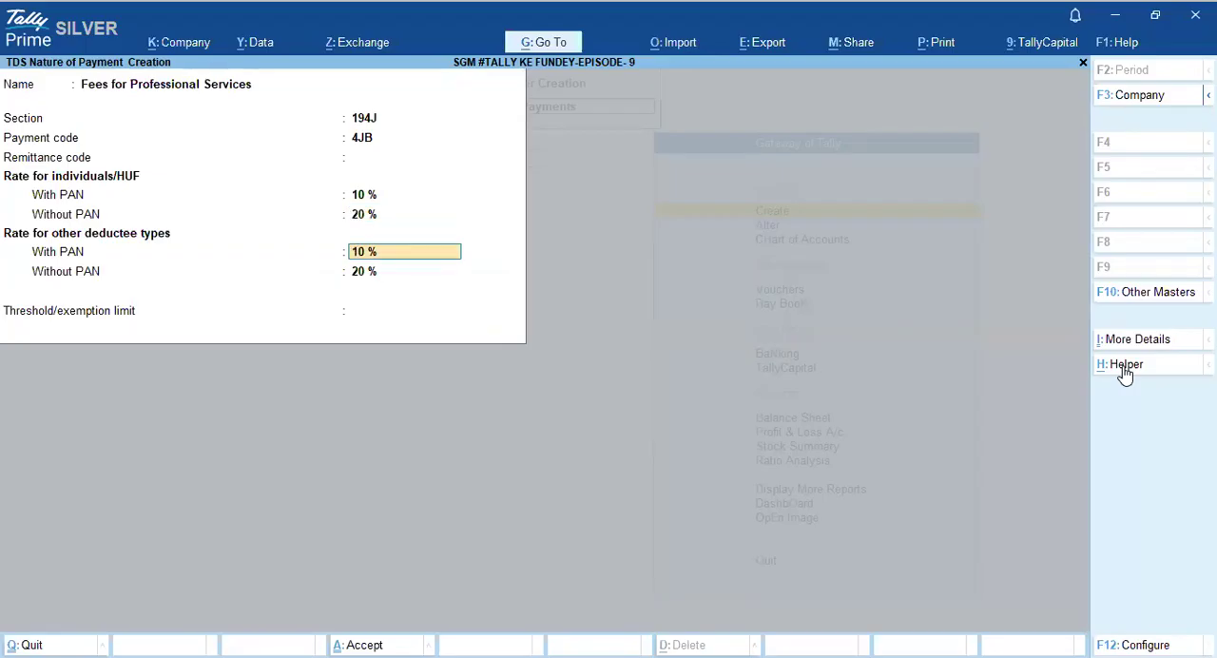
pyautogui.press('Return')
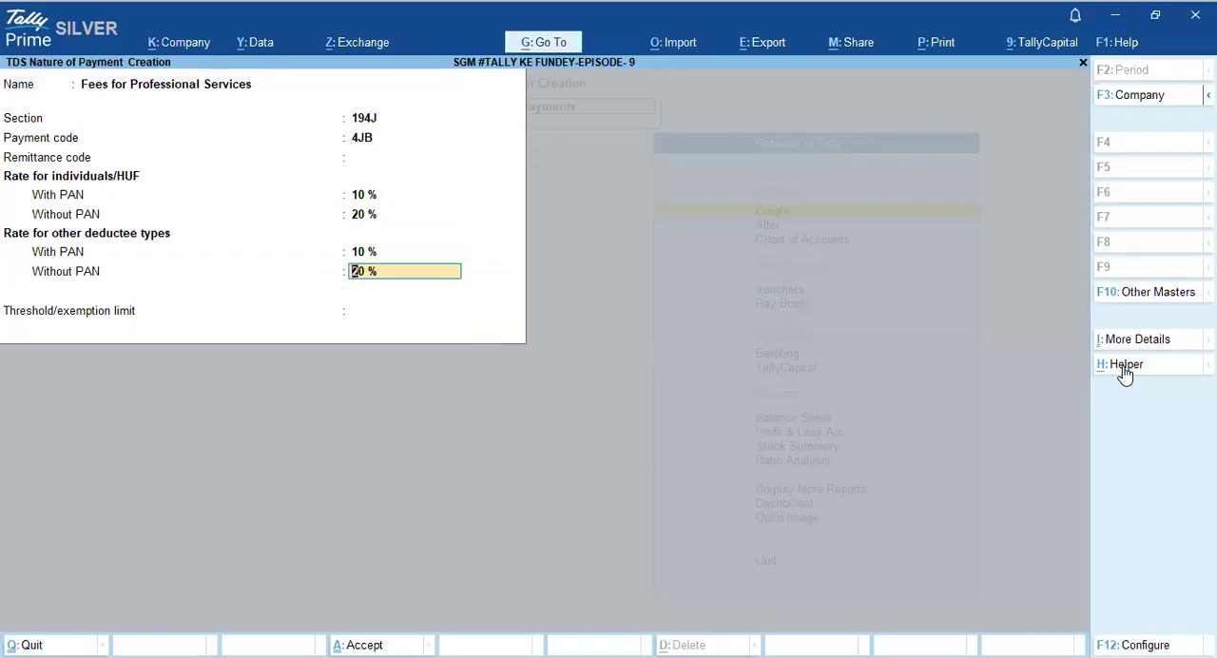
pyautogui.press('Return')
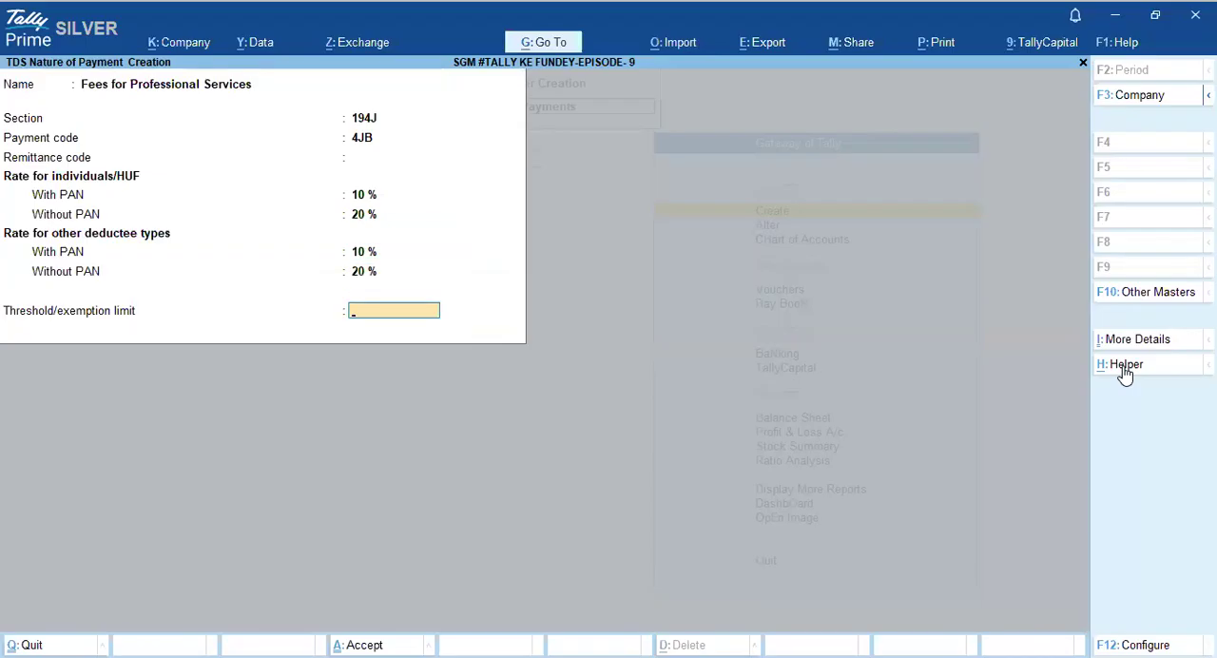
# - Set the threshold limit to 30,000, set tax calculation on the value exceeding it to Yes, and save the master
pyautogui.write('30000')
pyautogui.press('Return')
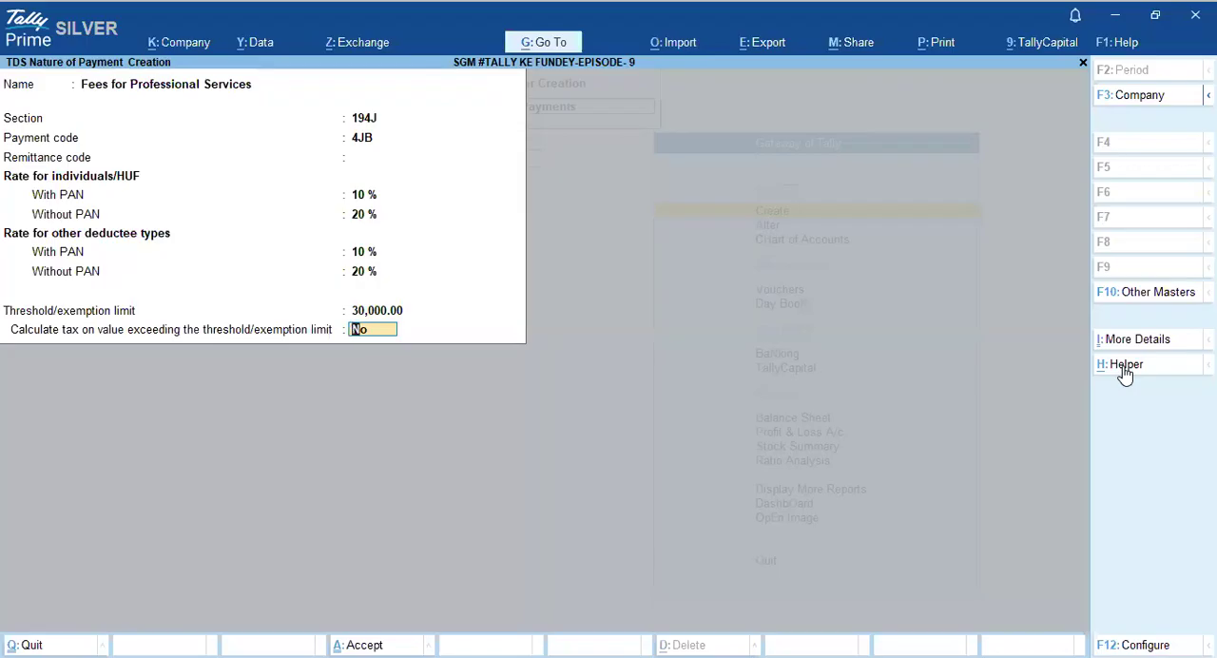
pyautogui.write('Y')
pyautogui.press('Return')
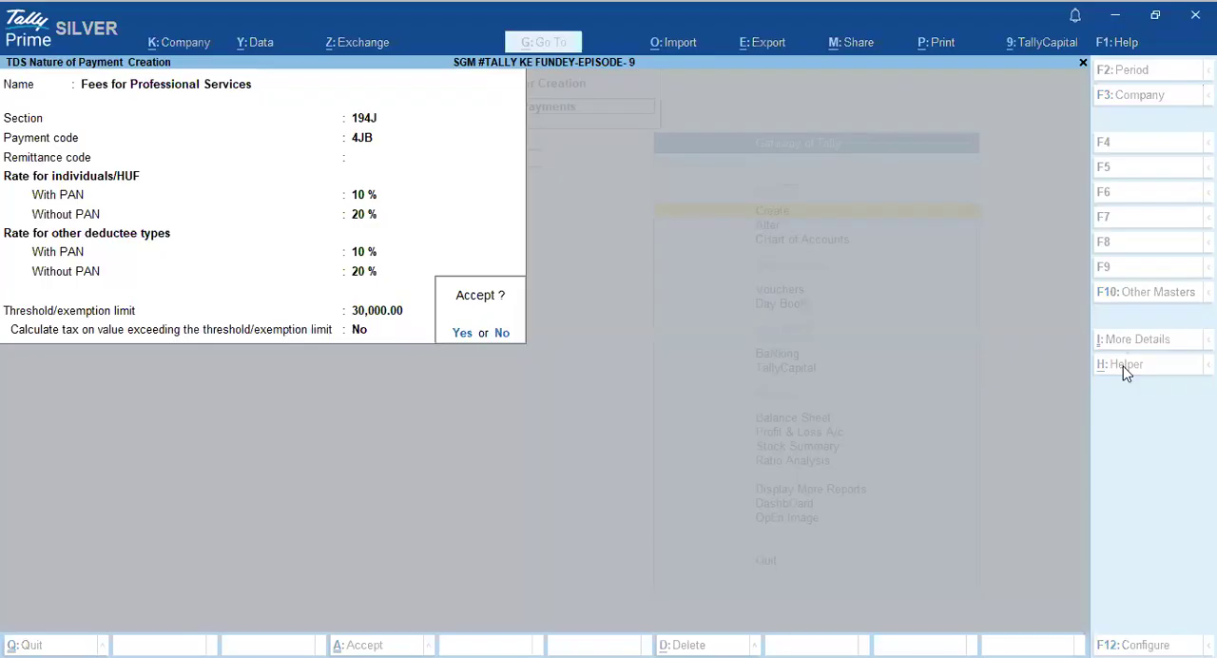
pyautogui.write('nY')
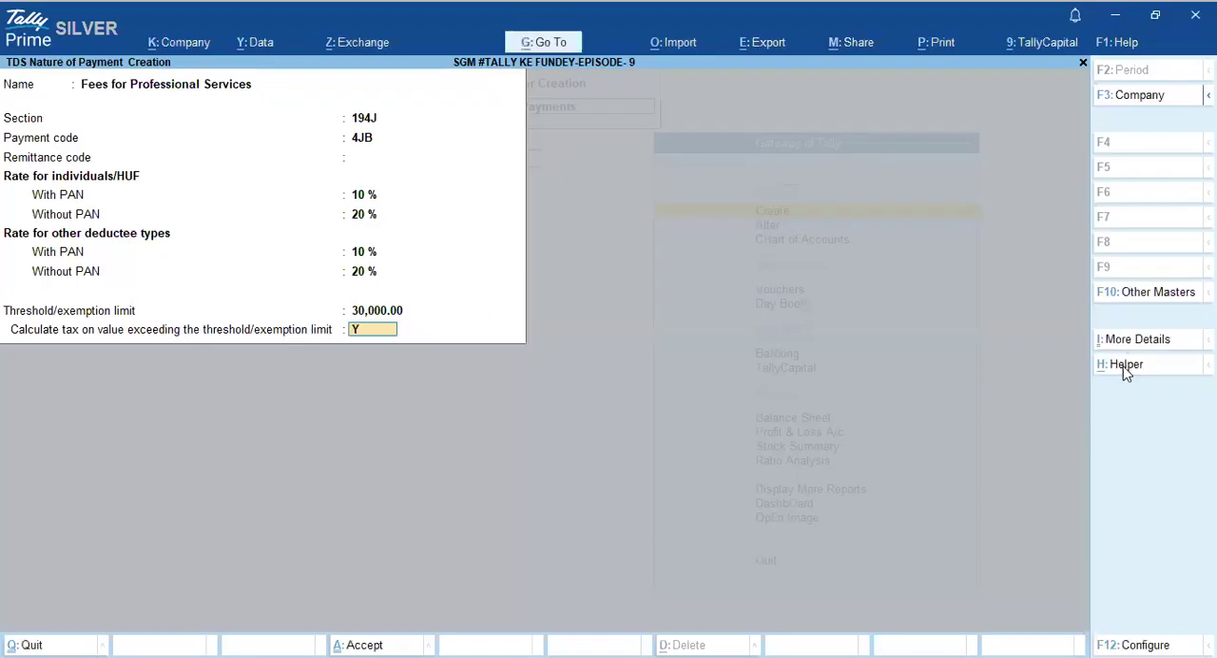
pyautogui.press('Return')
pyautogui.press('Return')
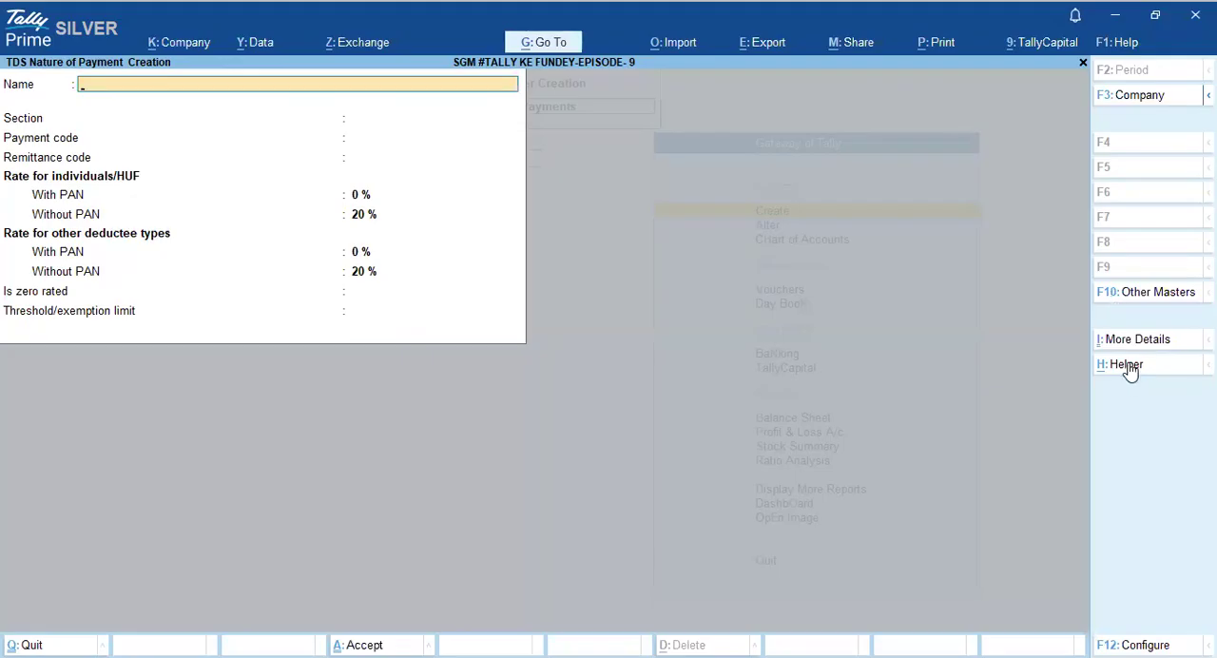
# - Fill in the master from the predefined 194Q entry Payment of certain sum for purchase of goods, keeping payment code 94Q and a blank remittance code
pyautogui.click(1128, 370)
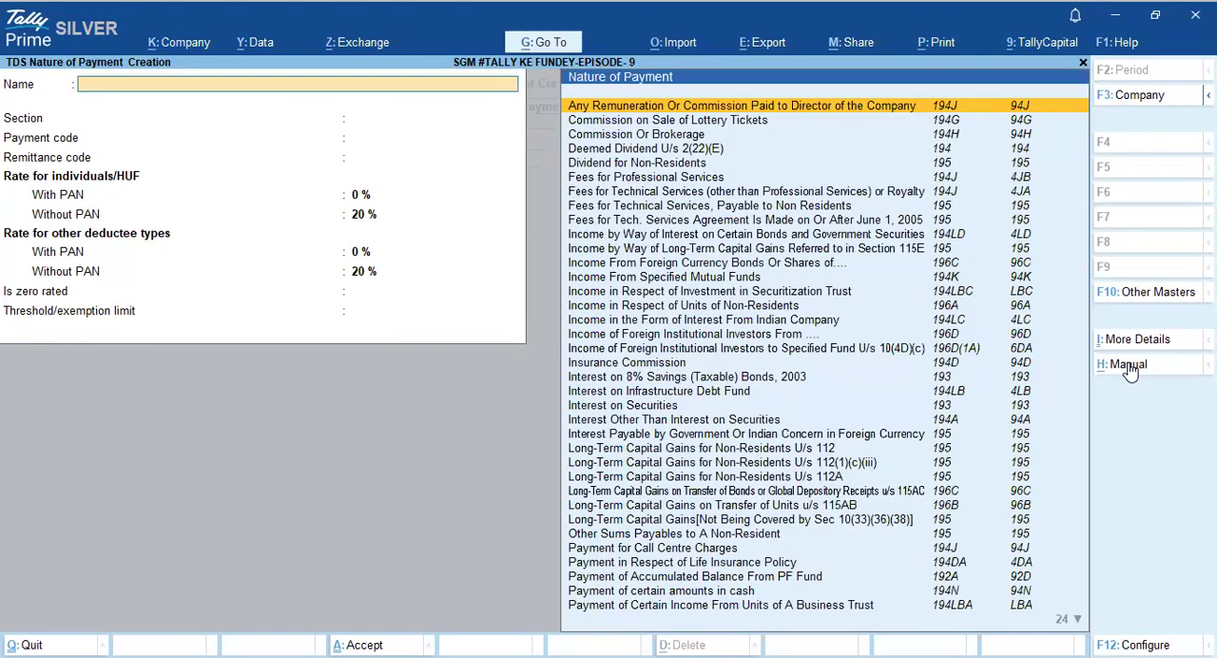
pyautogui.write('194')
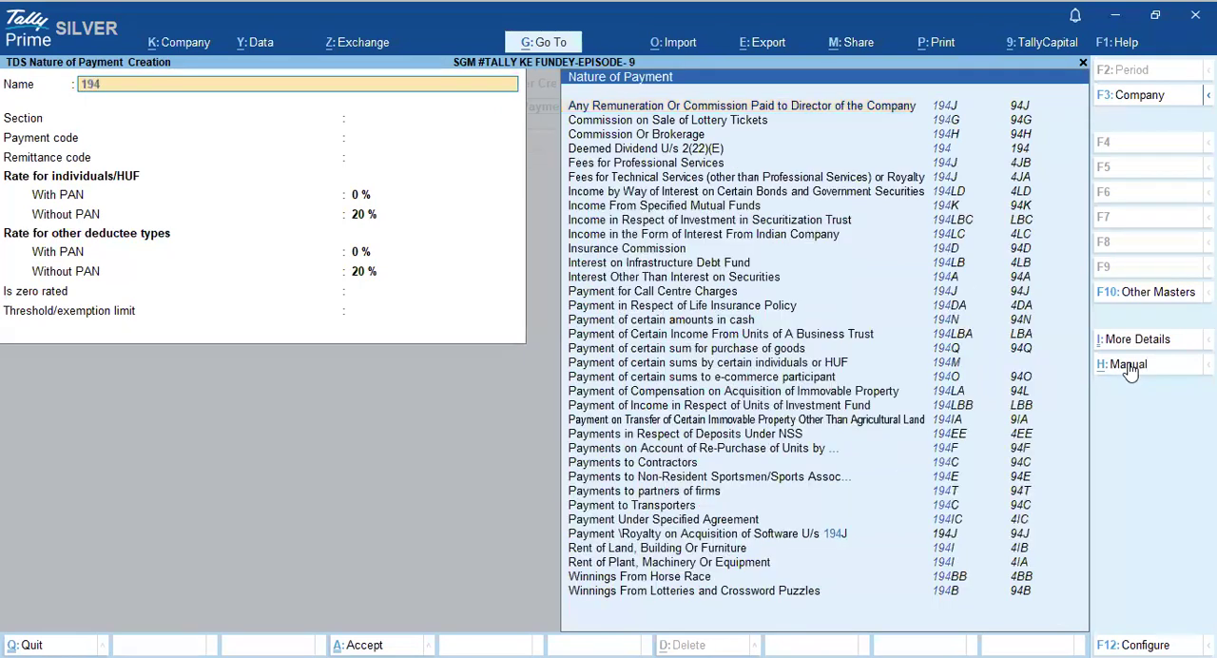
pyautogui.write('Q')
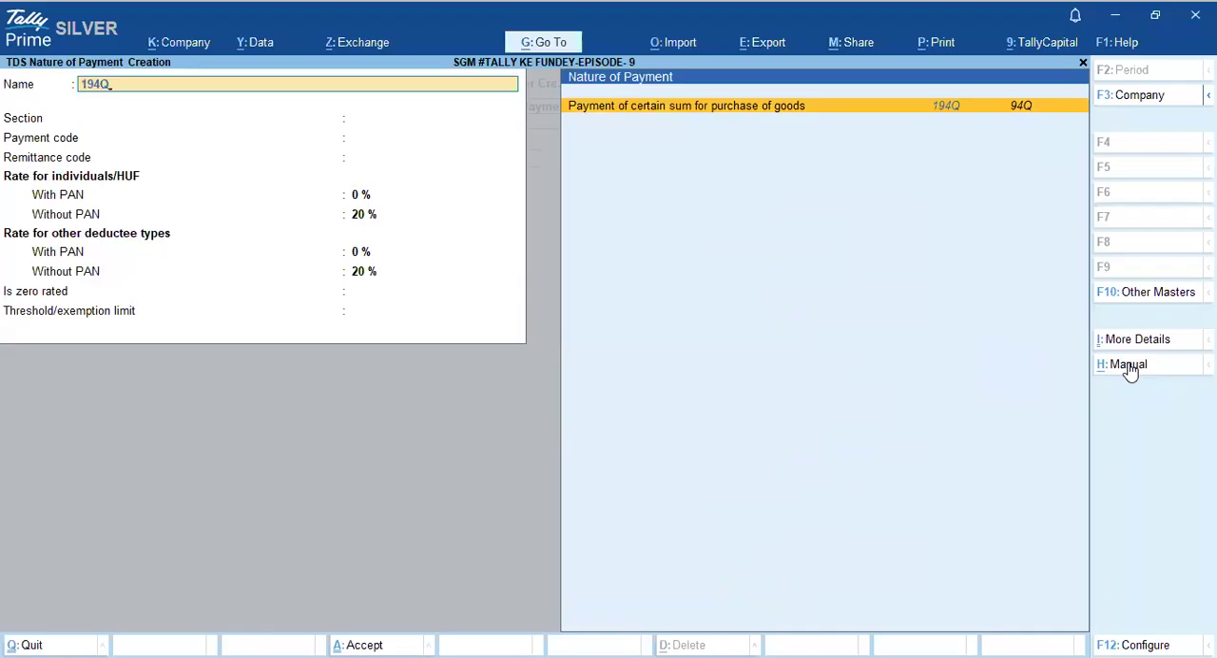
pyautogui.press('Return')
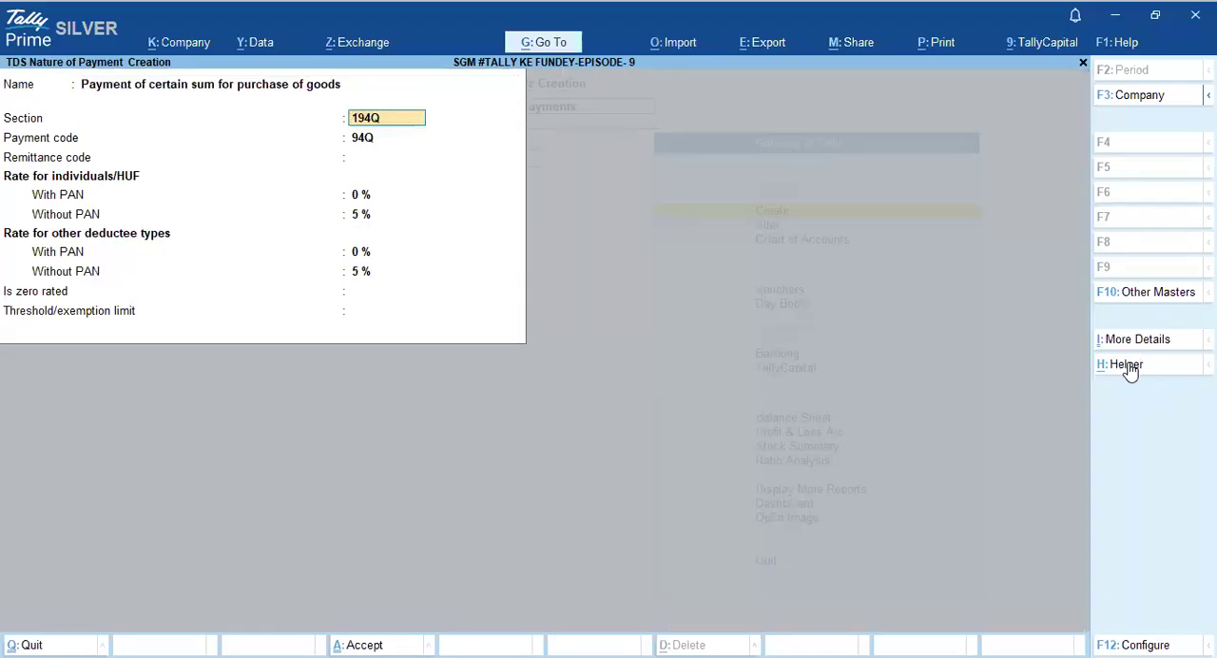
pyautogui.press('Return')
pyautogui.press('Return')
pyautogui.press('Return')
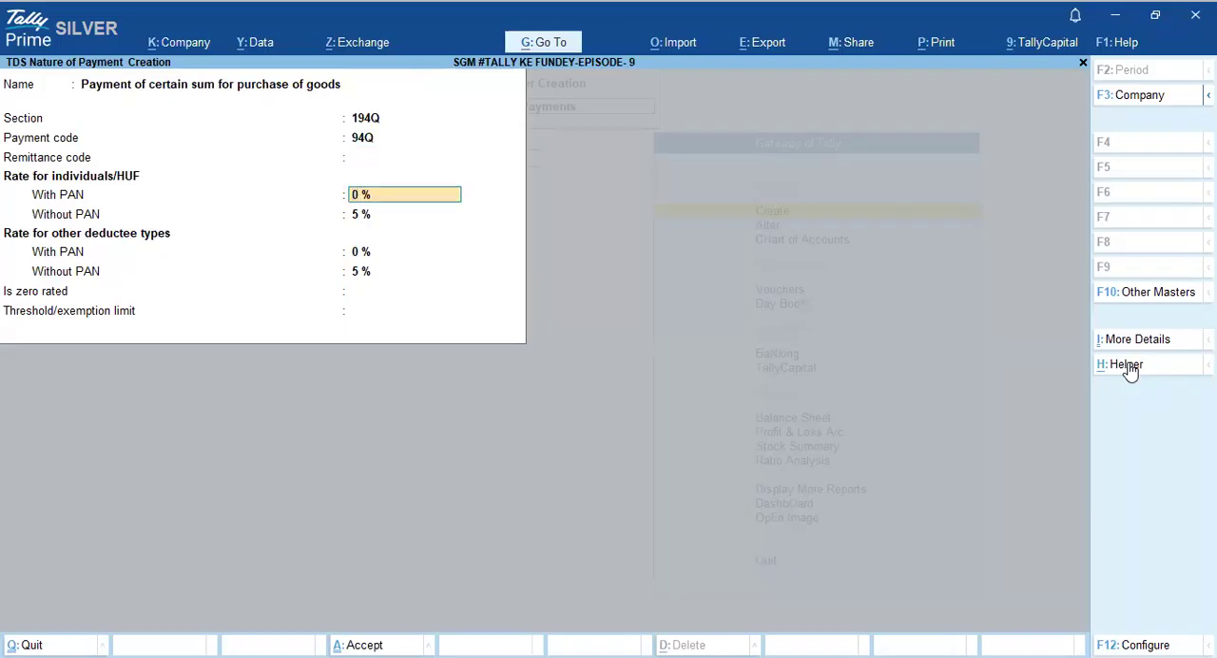
# - Set the with-PAN rate for individuals/HUF to 0.10% and accept the remaining rates for all deductee types
pyautogui.write('0.1')
pyautogui.press('Return')
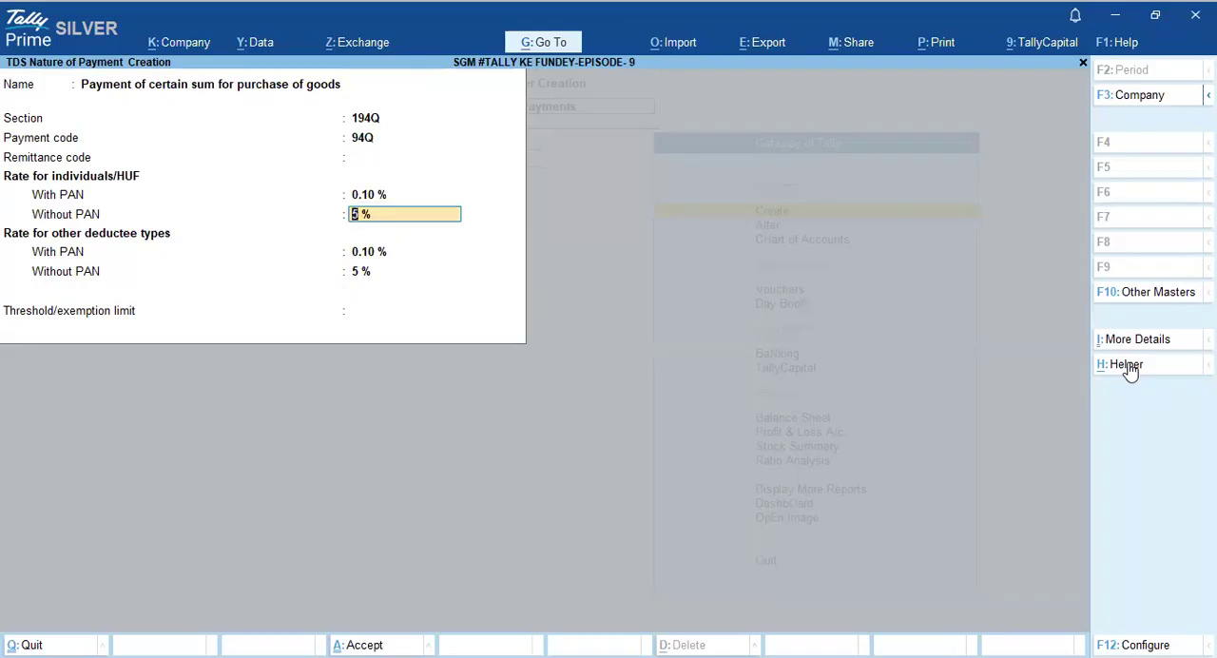
pyautogui.press('Return')
pyautogui.press('Return')
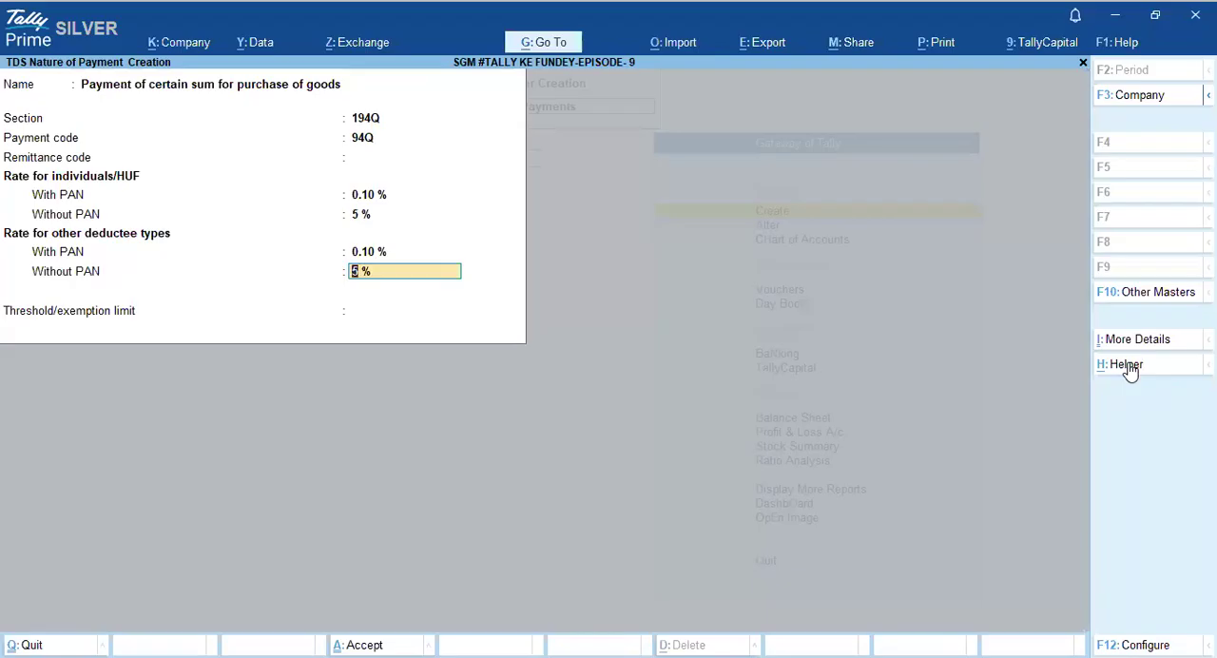
pyautogui.press('Return')
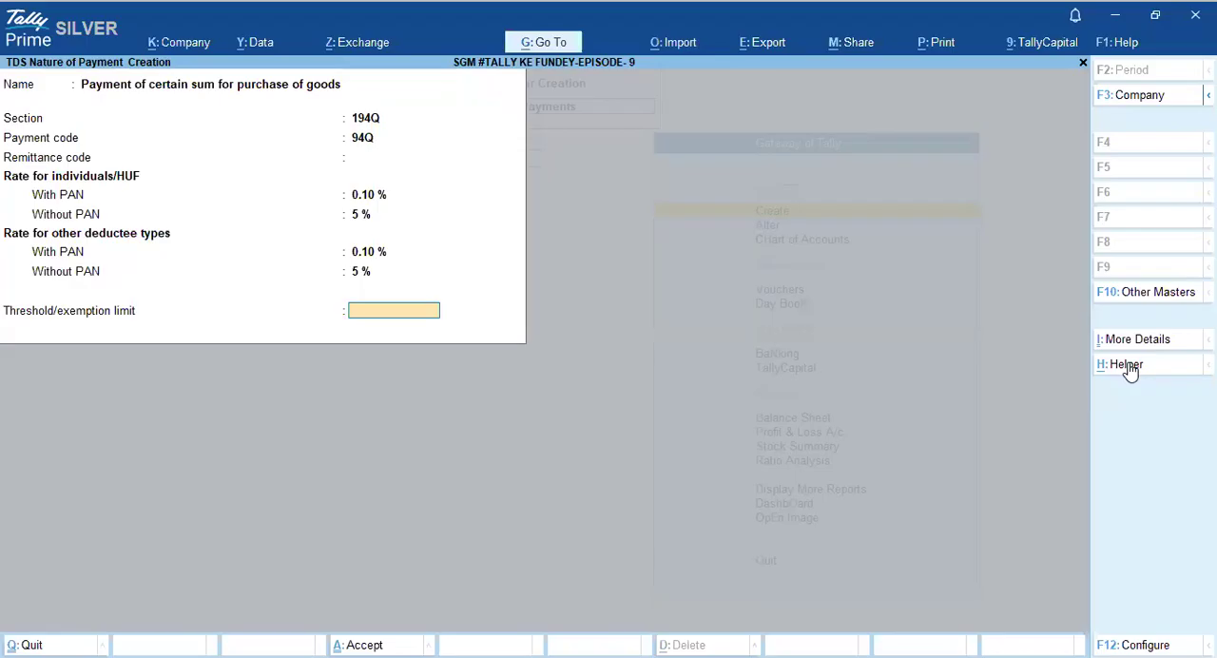
# - Set the threshold limit to 50,00,000, keep tax calculation on the value exceeding it at Yes, and save the 194Q master
pyautogui.write('5000000')
pyautogui.press('Return')
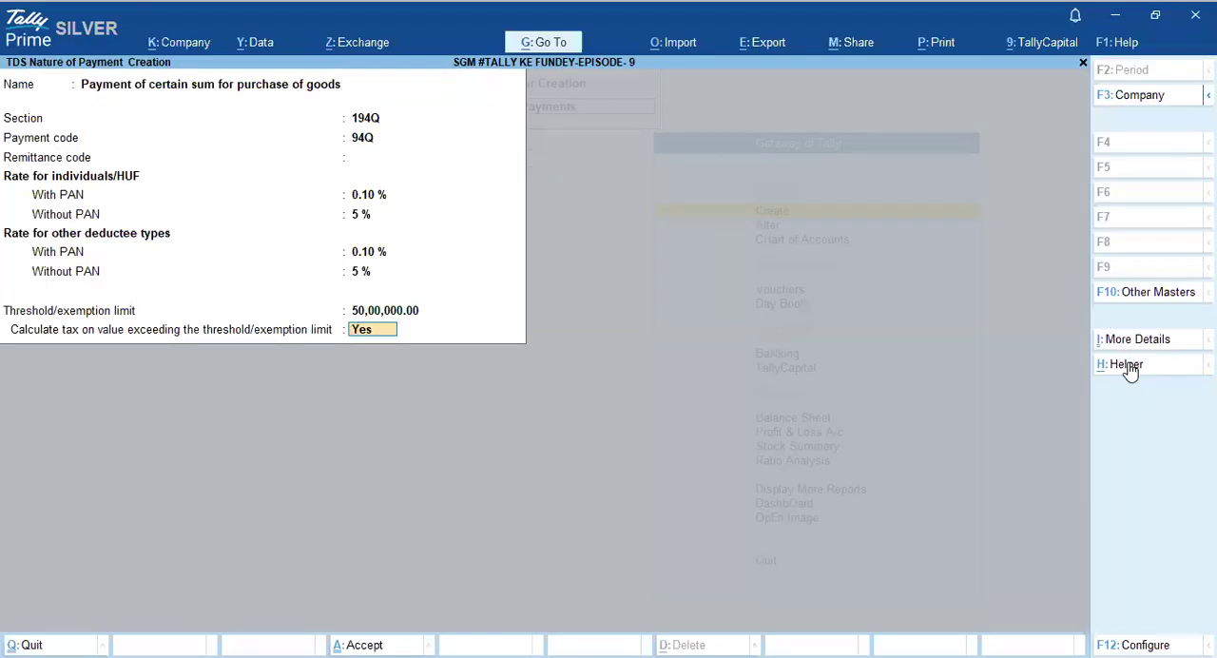
pyautogui.press('Return')
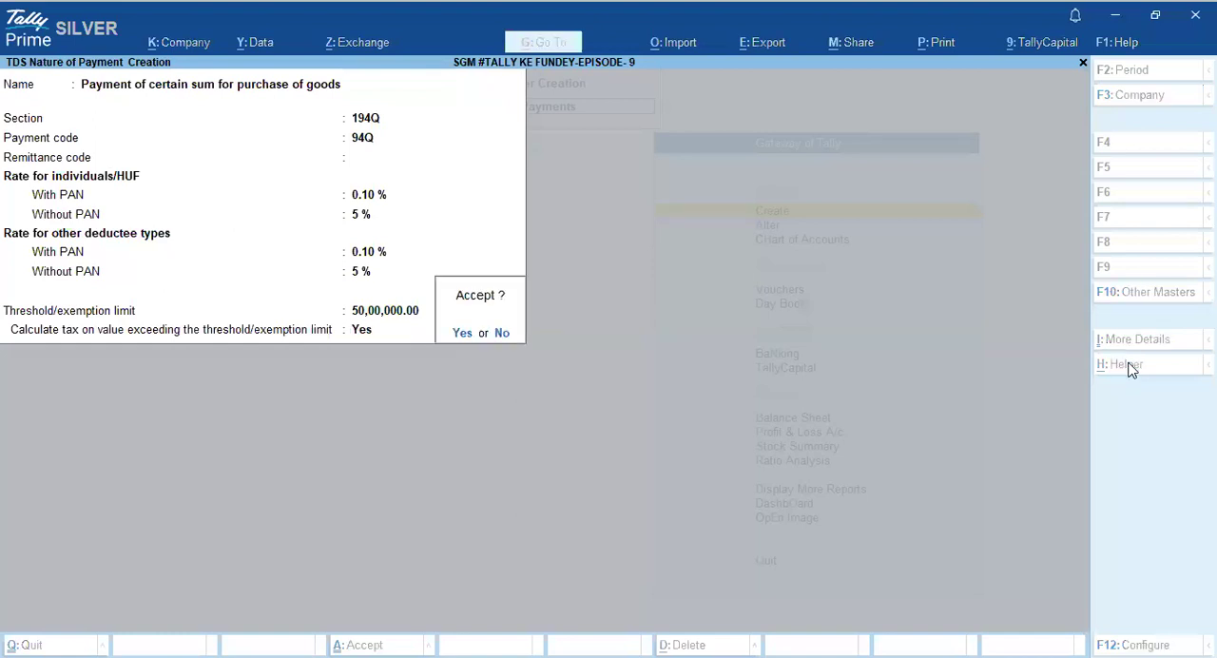
pyautogui.press('Return')
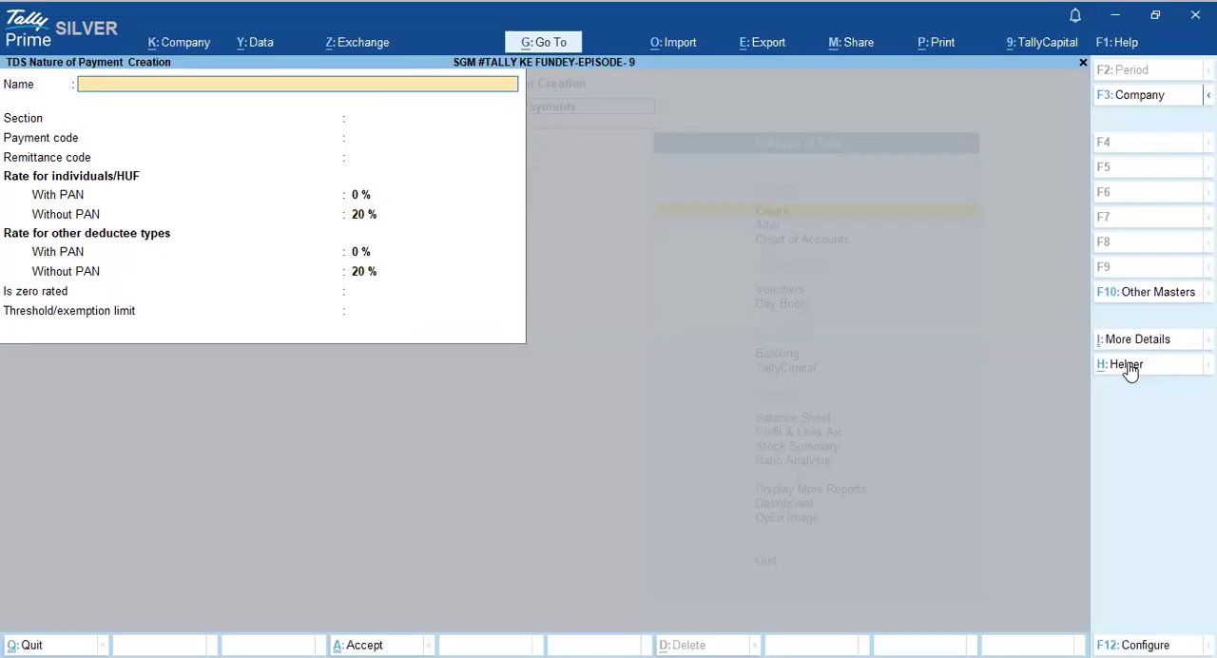
# - Leave master creation and open the TDS PARTY ledger for alteration
pyautogui.press('Escape')
pyautogui.press('Return')
pyautogui.press('Escape')
pyautogui.press('Down')
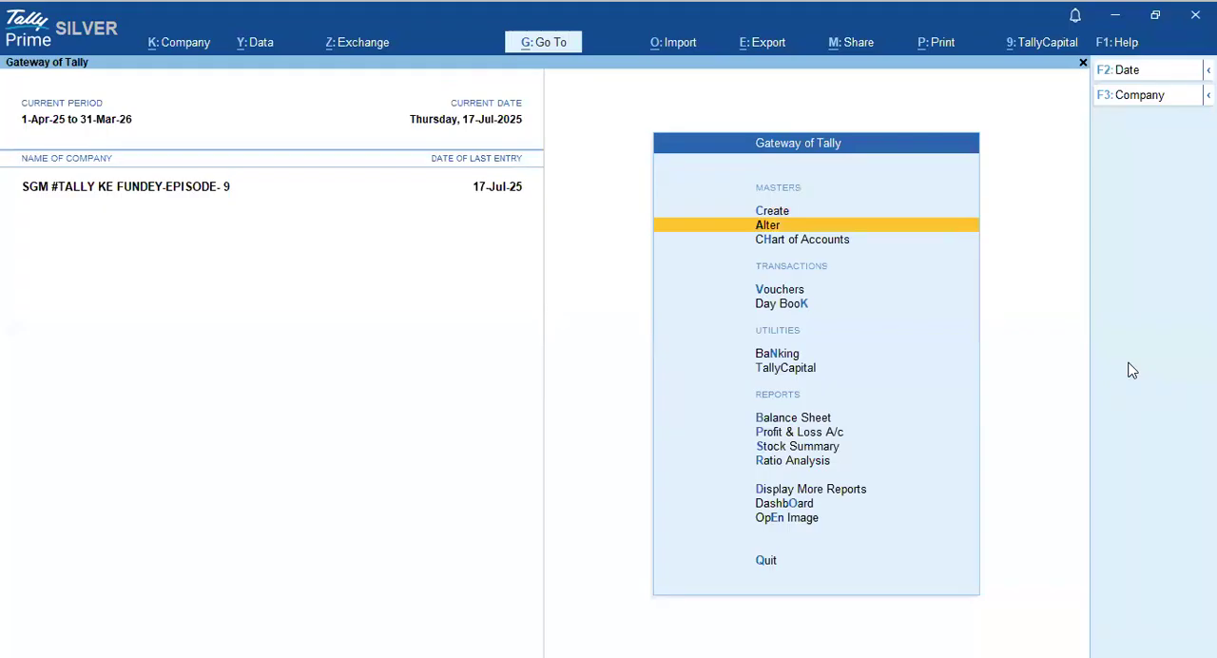
pyautogui.press('Return')
pyautogui.press('Down')
pyautogui.press('Return')
pyautogui.write('PA')
pyautogui.press('Down')
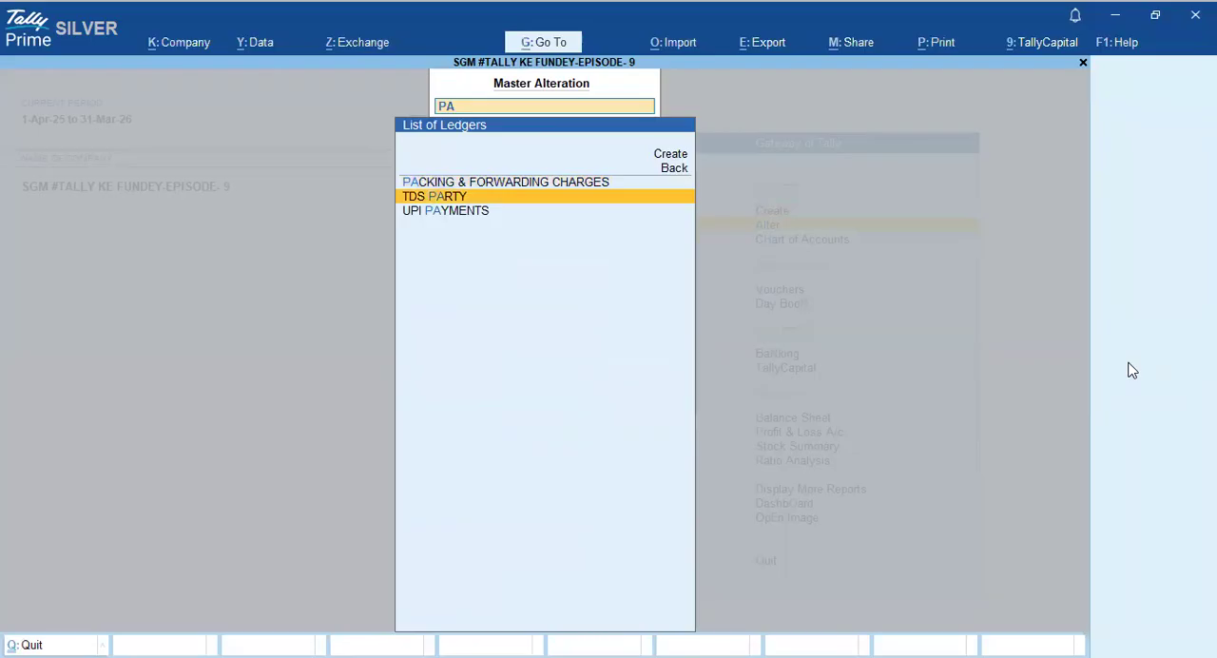
pyautogui.press('Return')
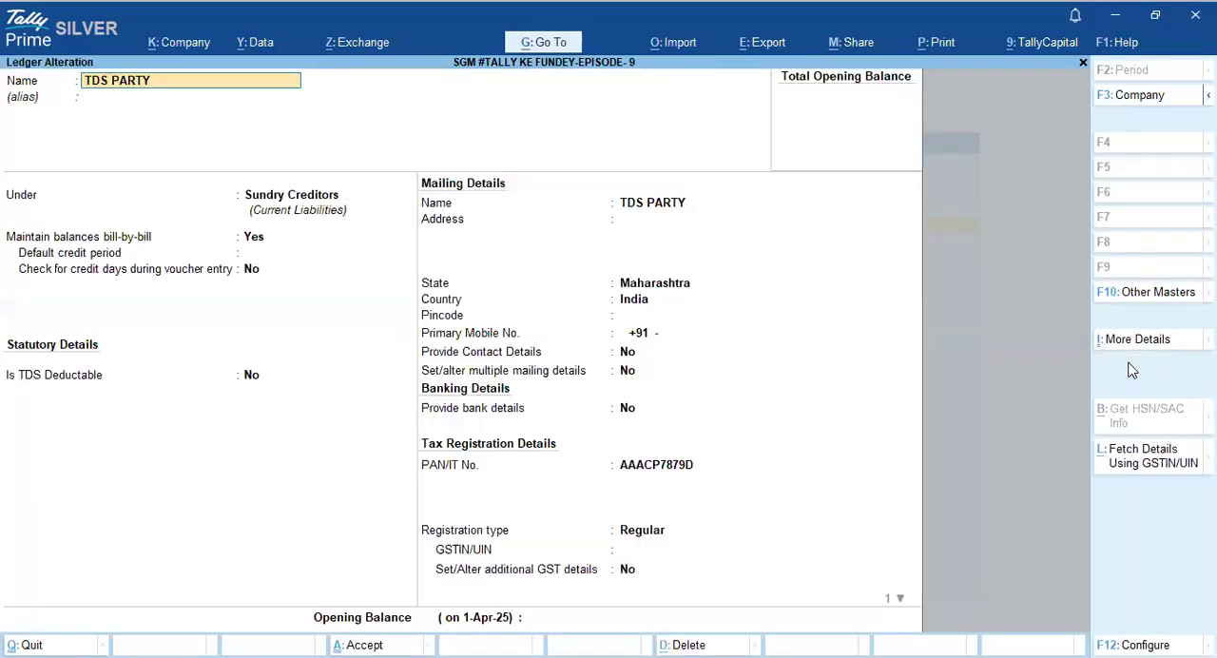
# - Keep the TDS PARTY ledger's name, group and bill-by-bill settings and set Is TDS Deductable to Yes
pyautogui.press('Return')
pyautogui.press('Return')
pyautogui.press('Return')
pyautogui.press('Return')
pyautogui.press('Return')
pyautogui.press('Return')
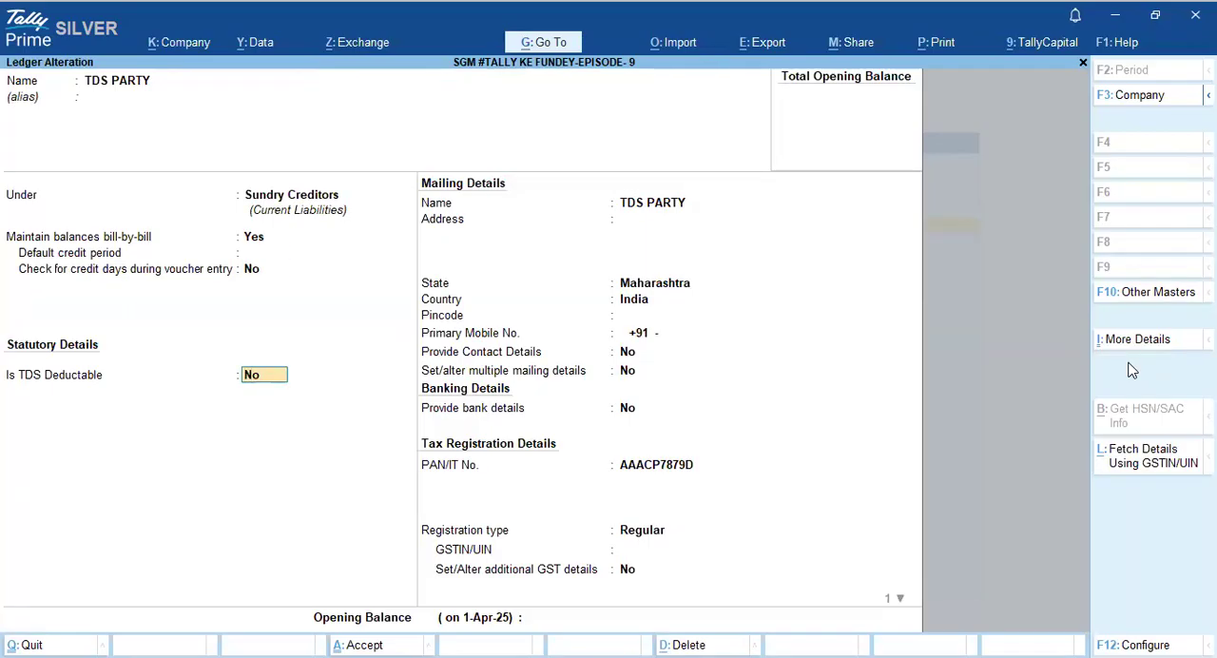
pyautogui.write('Y')
pyautogui.press('Return')
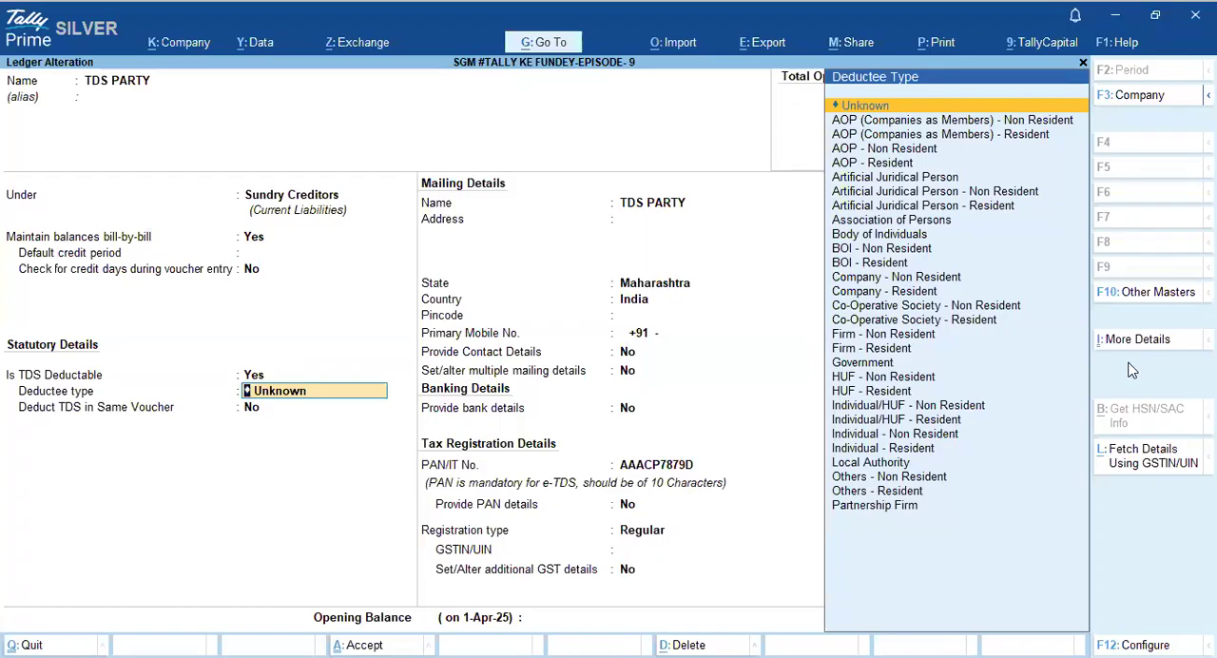
# - Set the party's deductee type to Company - Resident
pyautogui.press('Down')
pyautogui.press('Down')
pyautogui.press('Down')
pyautogui.press('Down')
pyautogui.press('Down')
pyautogui.press('Down')
pyautogui.press('Down')
pyautogui.press('Down')
pyautogui.press('Down')
pyautogui.press('Down')
pyautogui.press('Down')
pyautogui.press('Down')
pyautogui.press('Down')
pyautogui.press('Down')
pyautogui.press('Down')
pyautogui.press('Down')
pyautogui.press('Down')
pyautogui.press('Down')
pyautogui.press('Down')
pyautogui.press('Down')
pyautogui.press('Down')
pyautogui.press('Down')
pyautogui.press('Down')
pyautogui.press('Down')
pyautogui.press('Down')
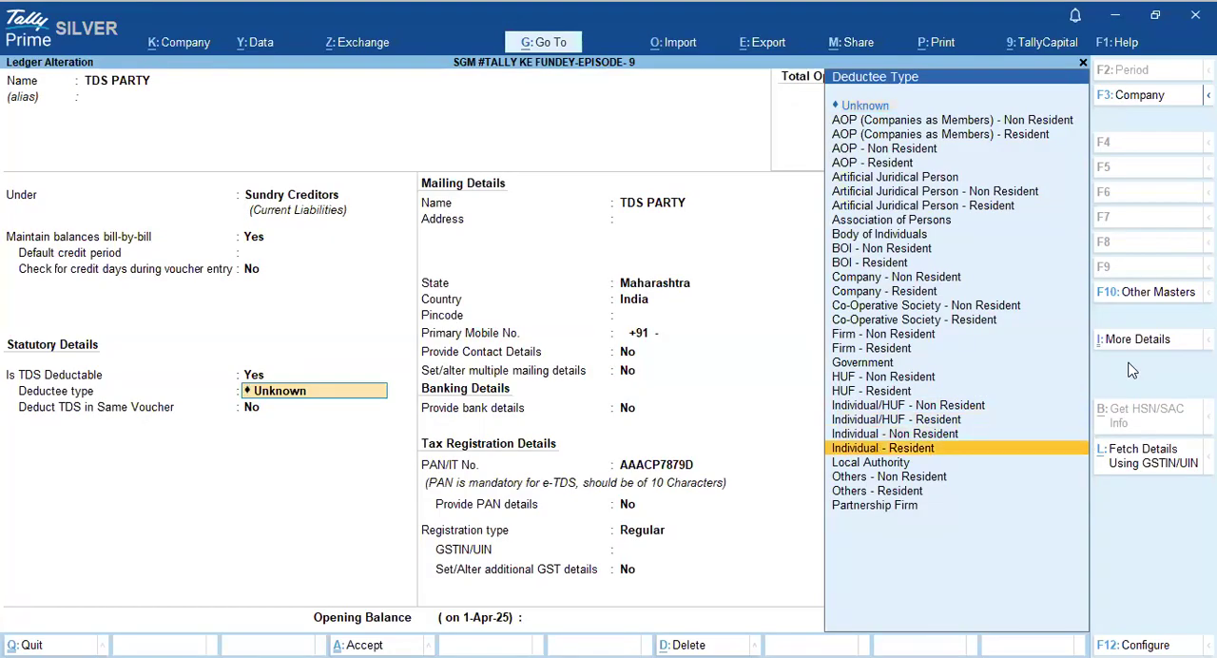
pyautogui.press('Up')
pyautogui.press('Up')
pyautogui.press('Up')
pyautogui.press('Up')
pyautogui.press('Up')
pyautogui.press('Up')
pyautogui.press('Up')
pyautogui.press('Up')
pyautogui.press('Up')
pyautogui.press('Up')
pyautogui.press('Up')
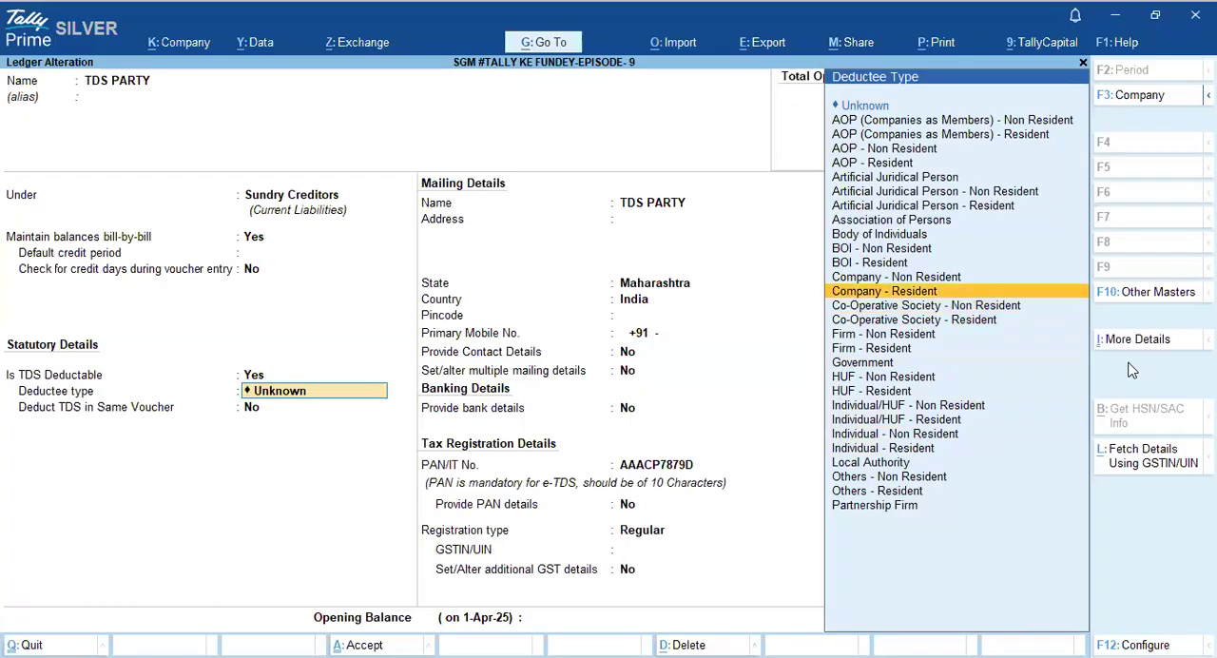
pyautogui.press('Return')
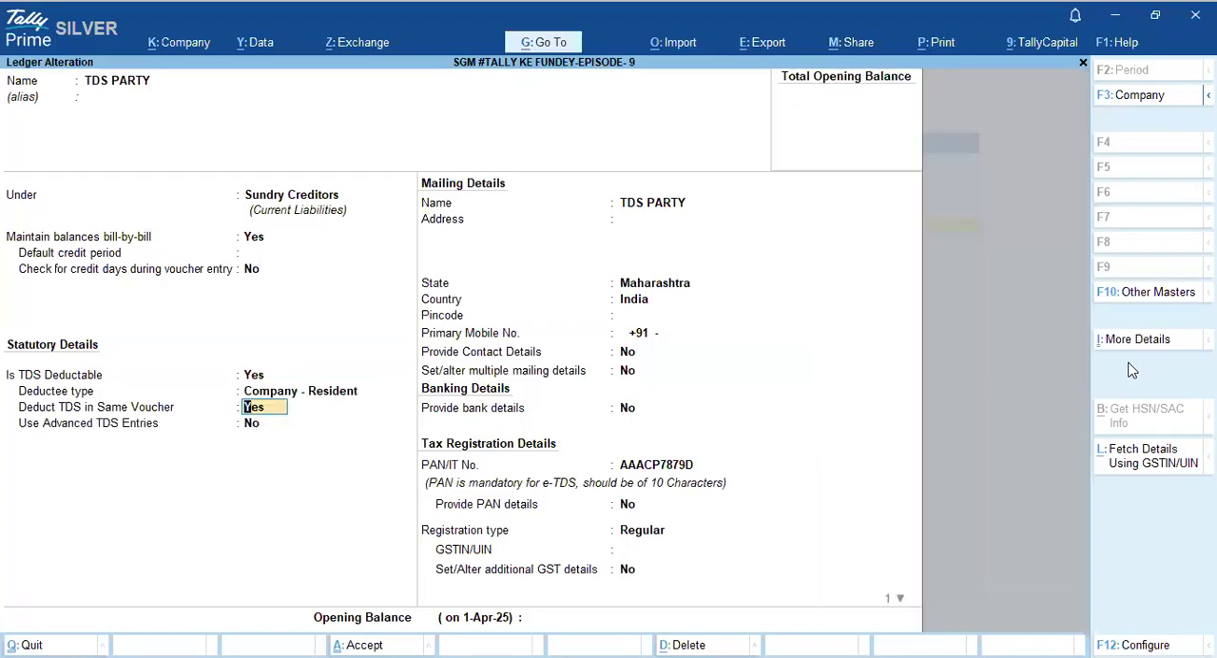
# - Accept Yes for deducting TDS in the same voucher and restrict it to the nature of payment Fees for Professional Services
pyautogui.press('Return')
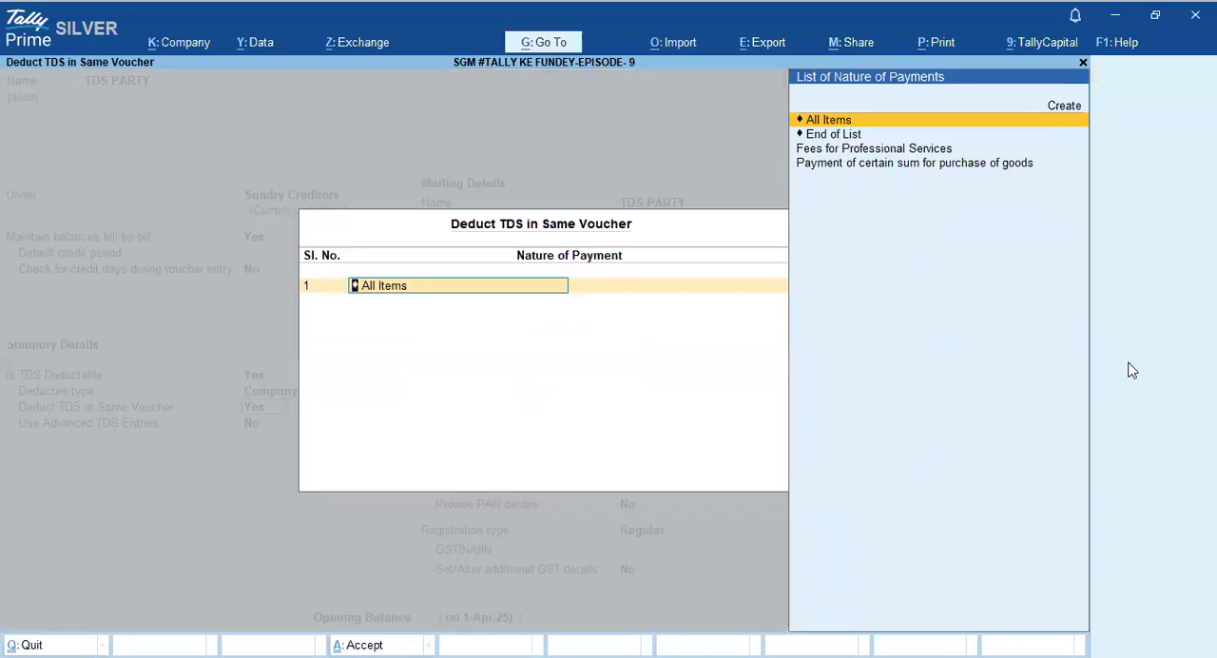
pyautogui.press('Down')
pyautogui.press('Down')
pyautogui.press('Return')
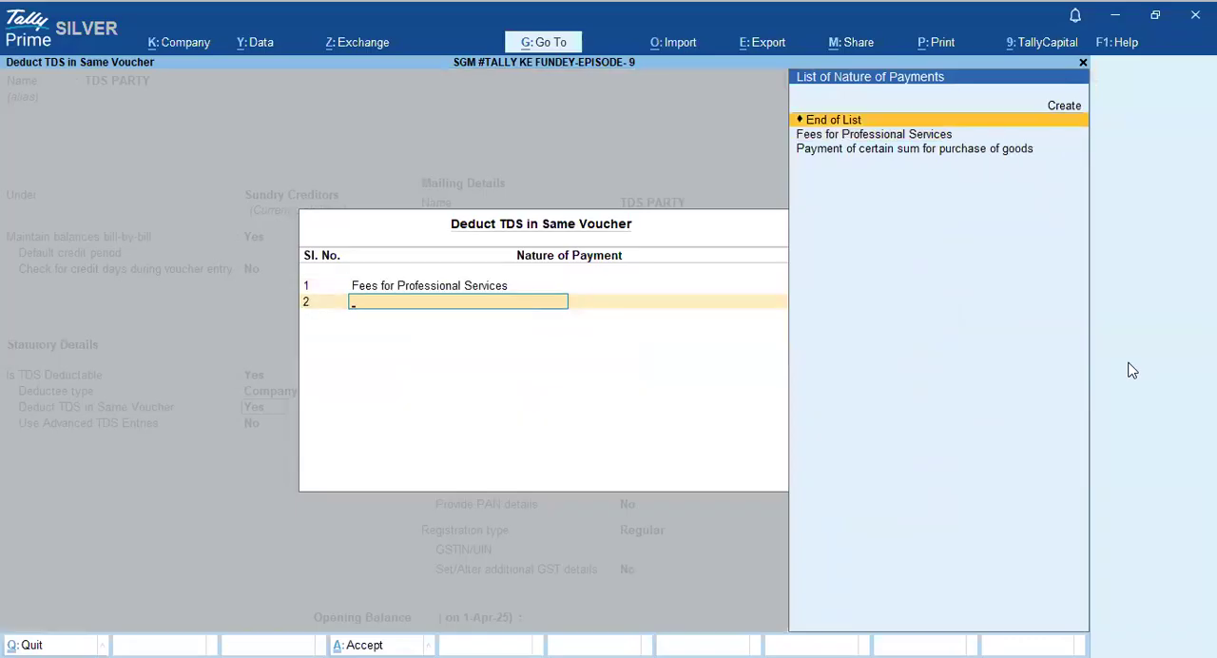
pyautogui.press('Return')
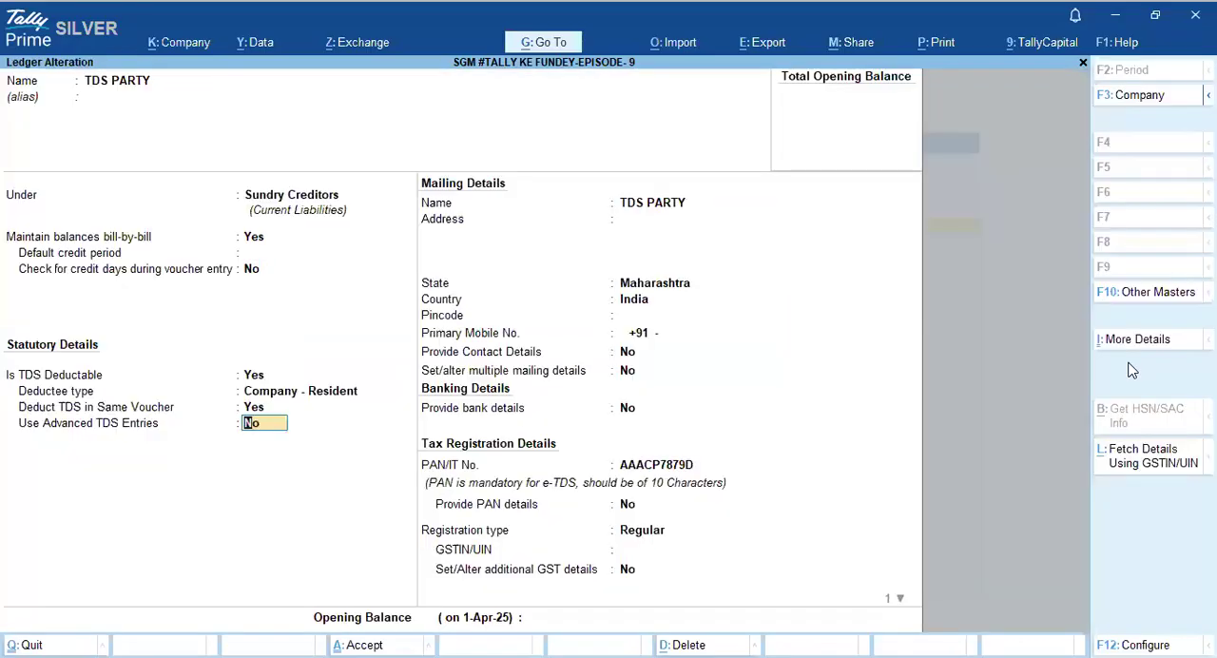
# - Enable advanced TDS entries for the party and make ignoring the income tax exemption limit Applicable for Fees for Professional Services
pyautogui.write('Y')
pyautogui.press('Return')
pyautogui.press('Return')
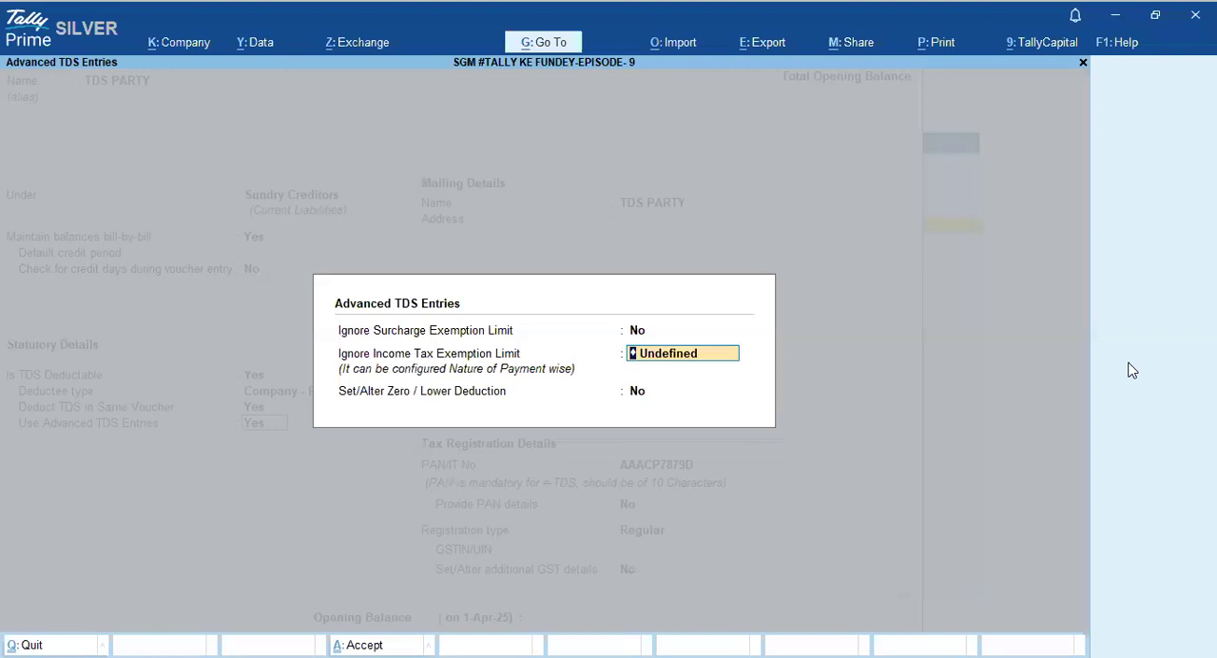
pyautogui.press('space')
pyautogui.press('Down')
pyautogui.press('Return')
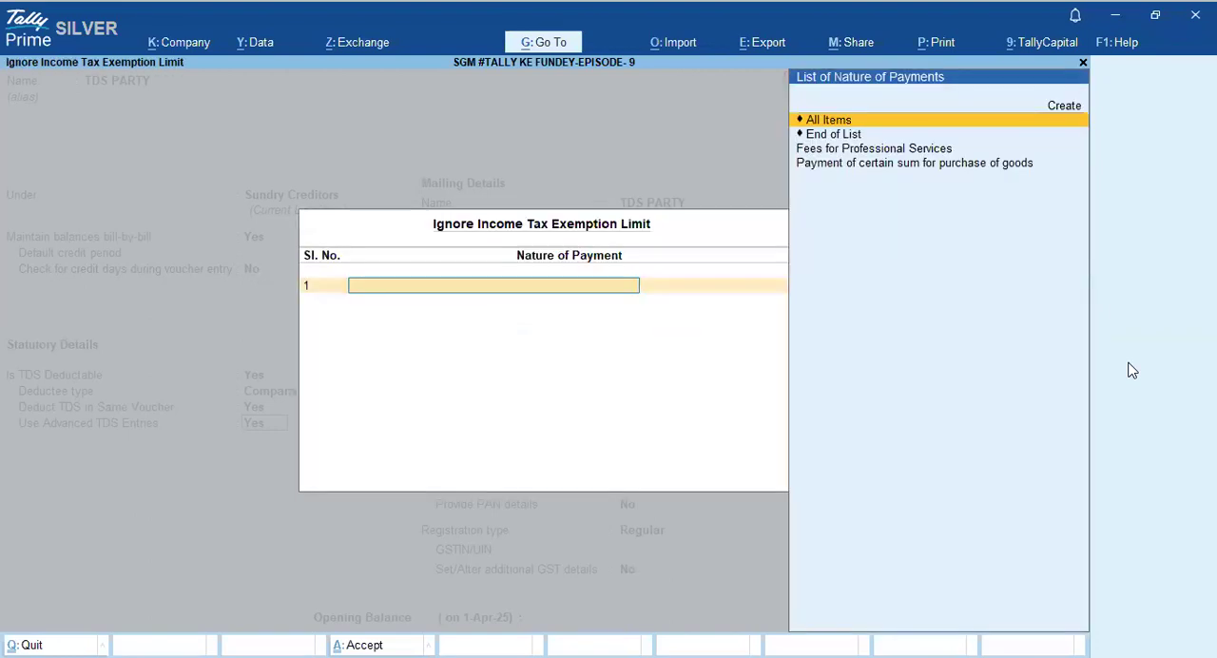
pyautogui.press('Down')
pyautogui.press('Down')
pyautogui.press('Down')
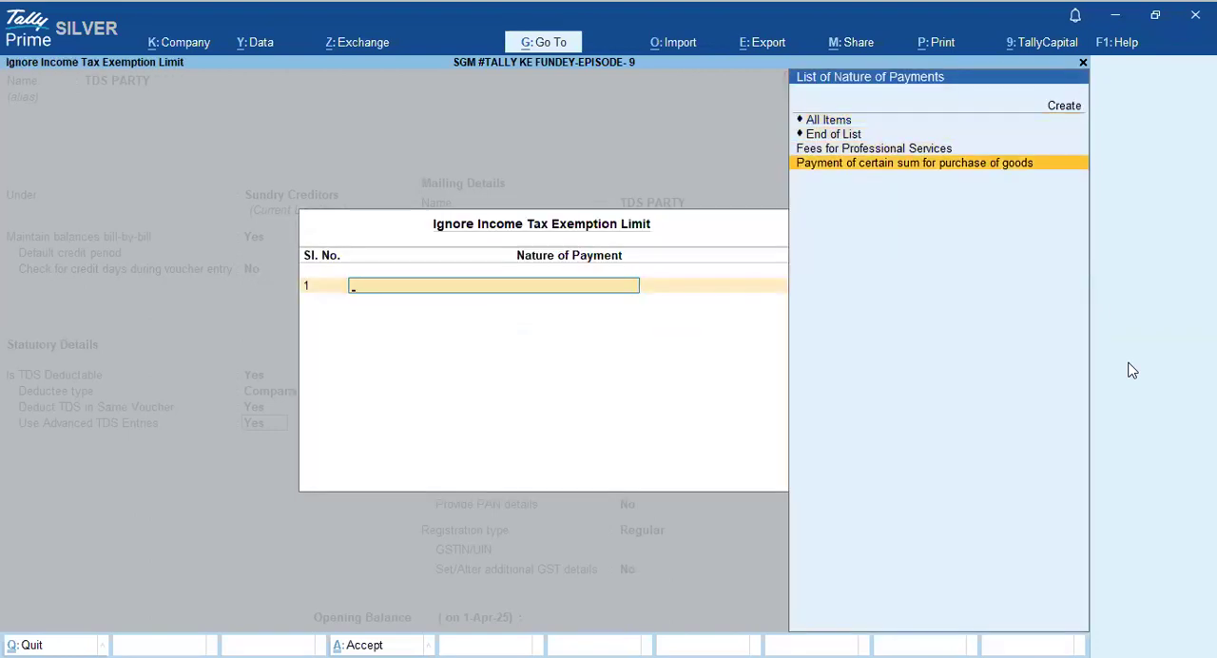
pyautogui.press('Up')
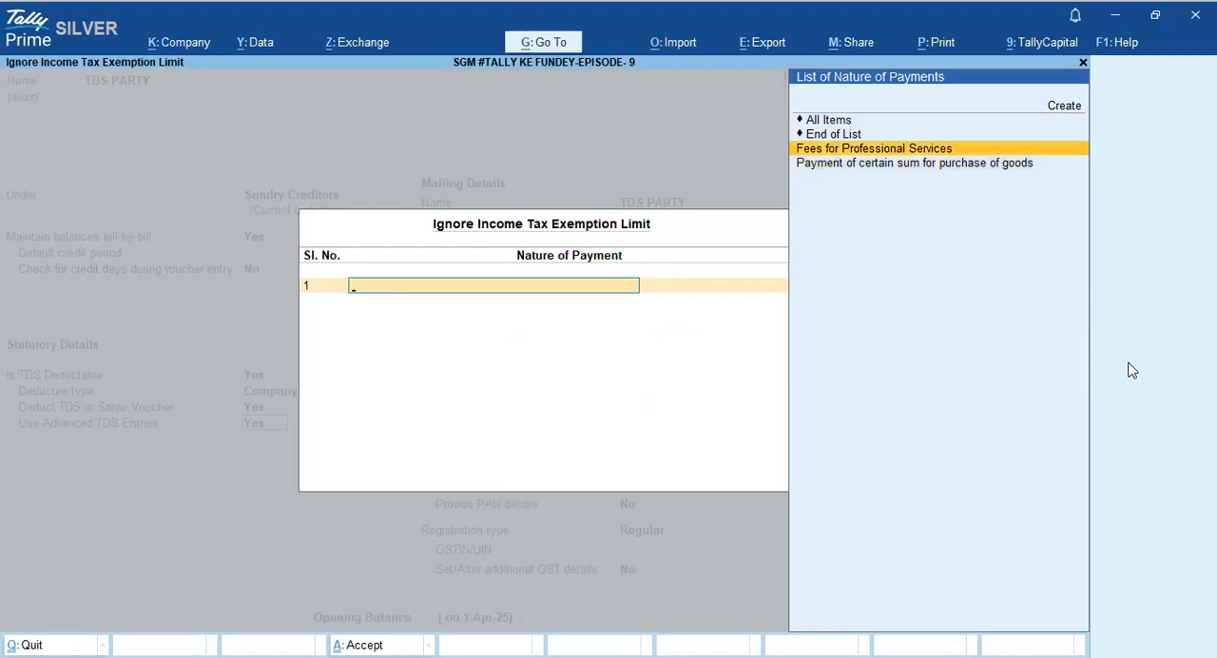
pyautogui.press('Return')
# - Leave Set/Alter Zero / Lower Deduction at No, accept the existing mailing and tax registration details, and save the TDS PARTY ledger
pyautogui.press('Return')
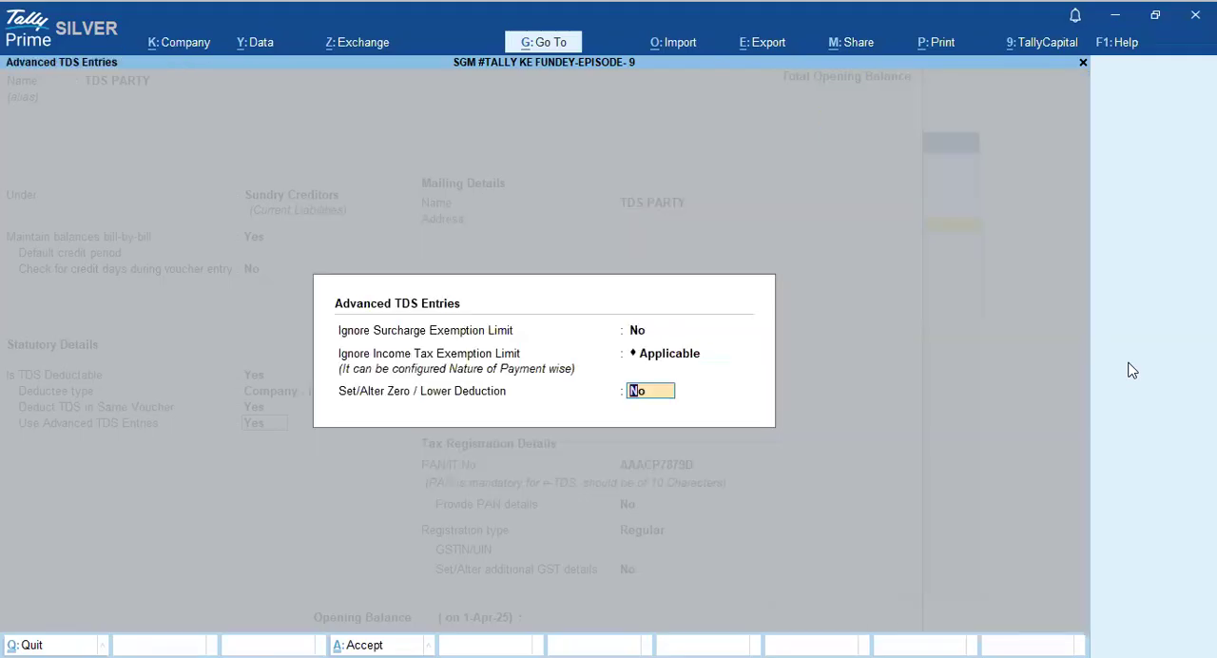
pyautogui.press('Return')
pyautogui.press('Return')
pyautogui.press('Return')
pyautogui.press('Return')
pyautogui.press('Return')
pyautogui.press('Return')
pyautogui.press('Return')
pyautogui.press('Return')
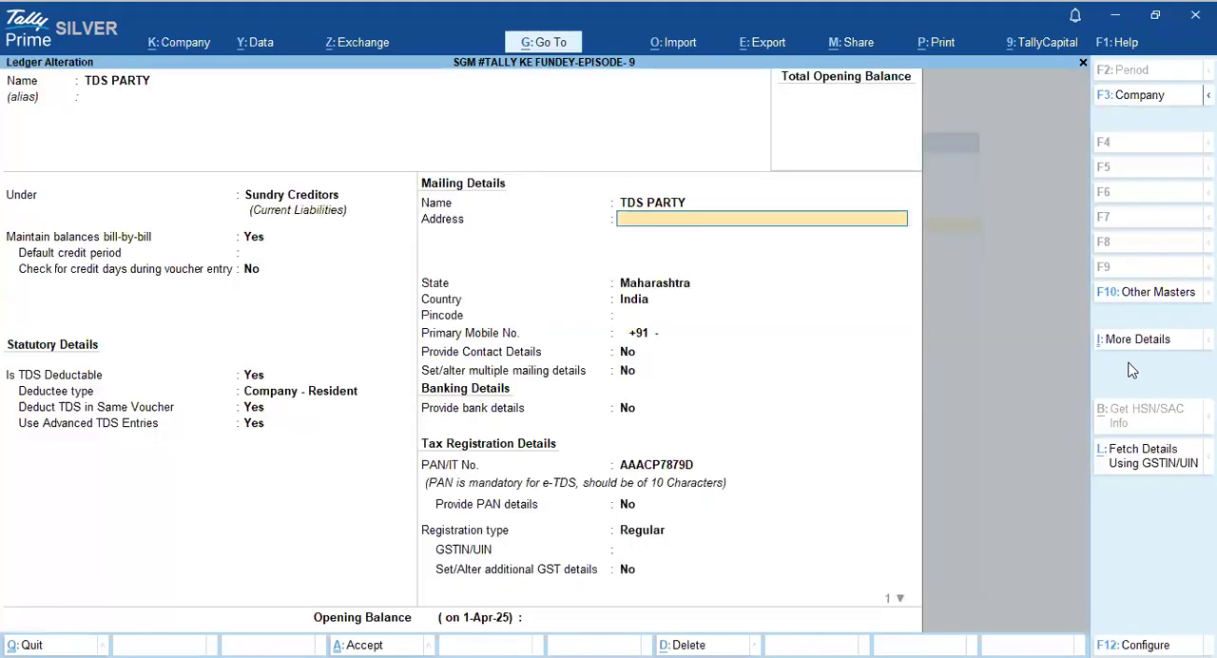
pyautogui.press('Return')
pyautogui.press('Return')
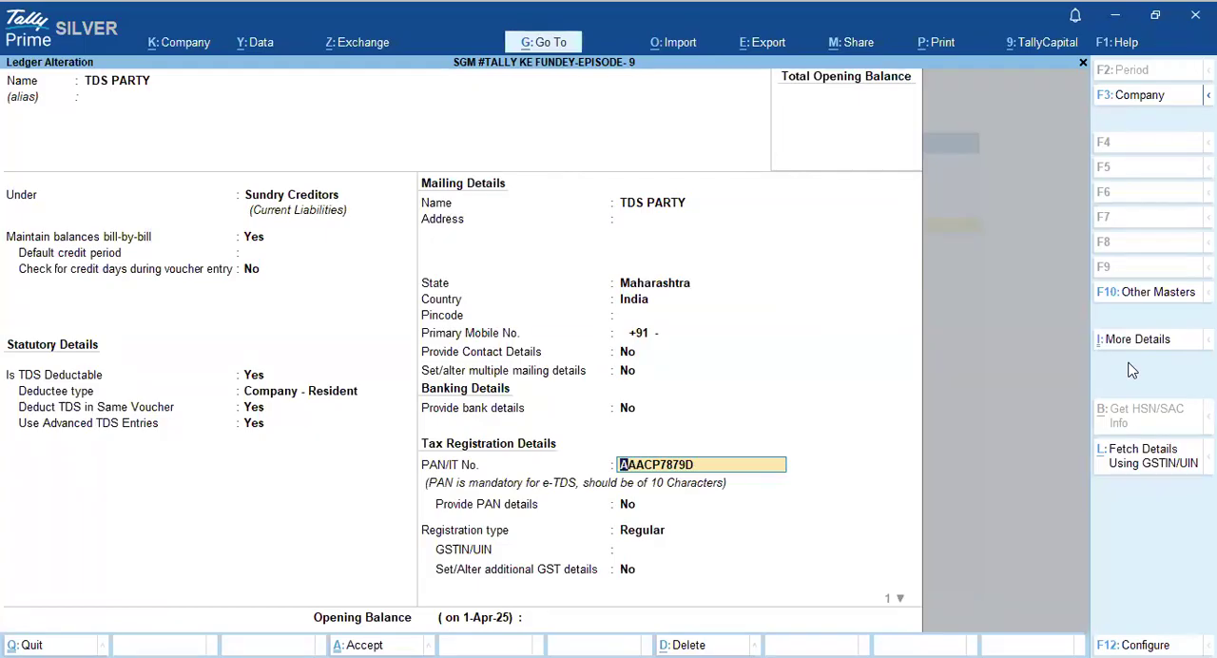
pyautogui.press('Return')
pyautogui.press('Return')
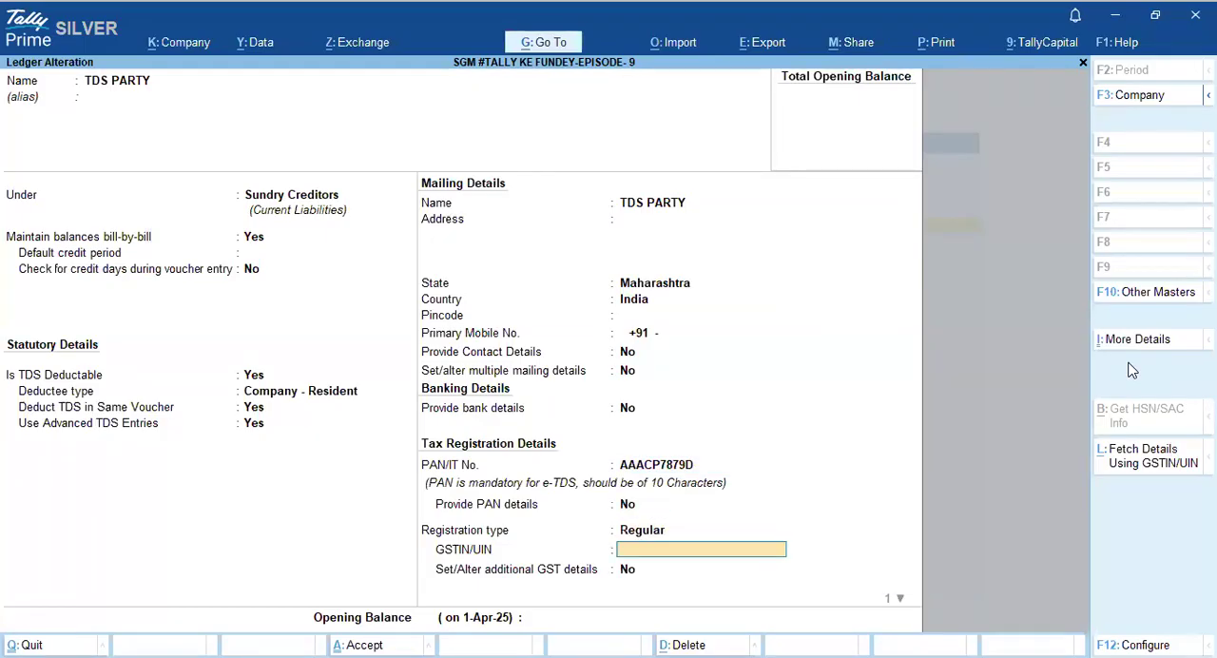
pyautogui.press('Return')
pyautogui.press('Return')
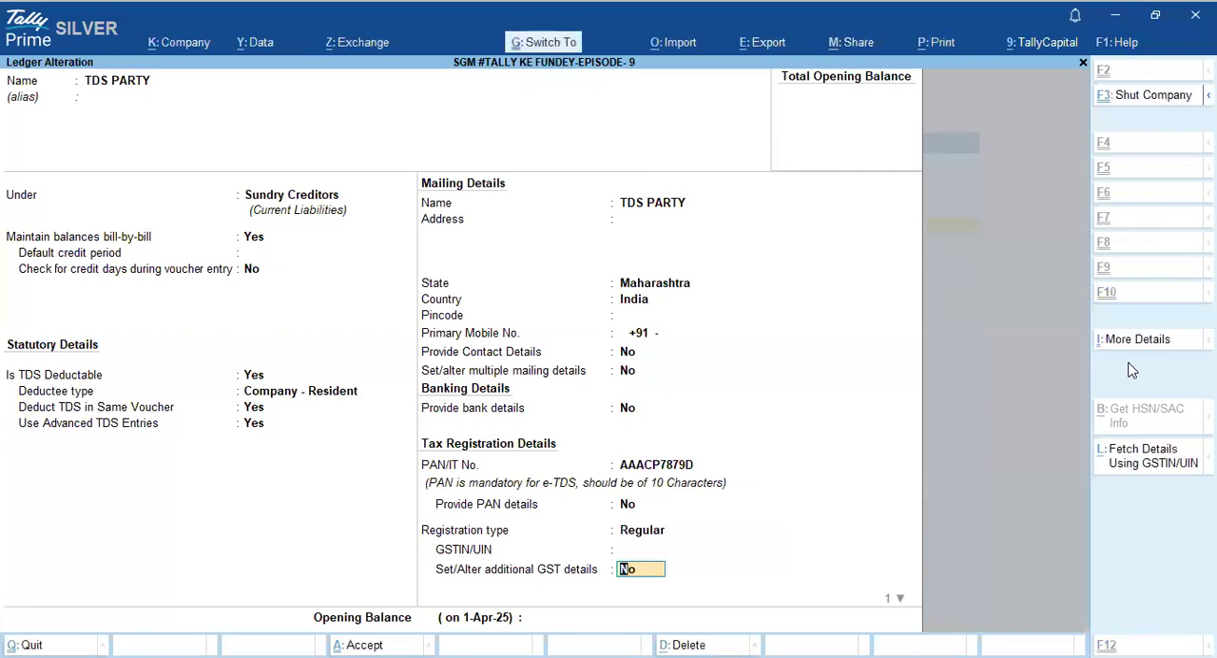
pyautogui.hotkey('ctrl', 'a')
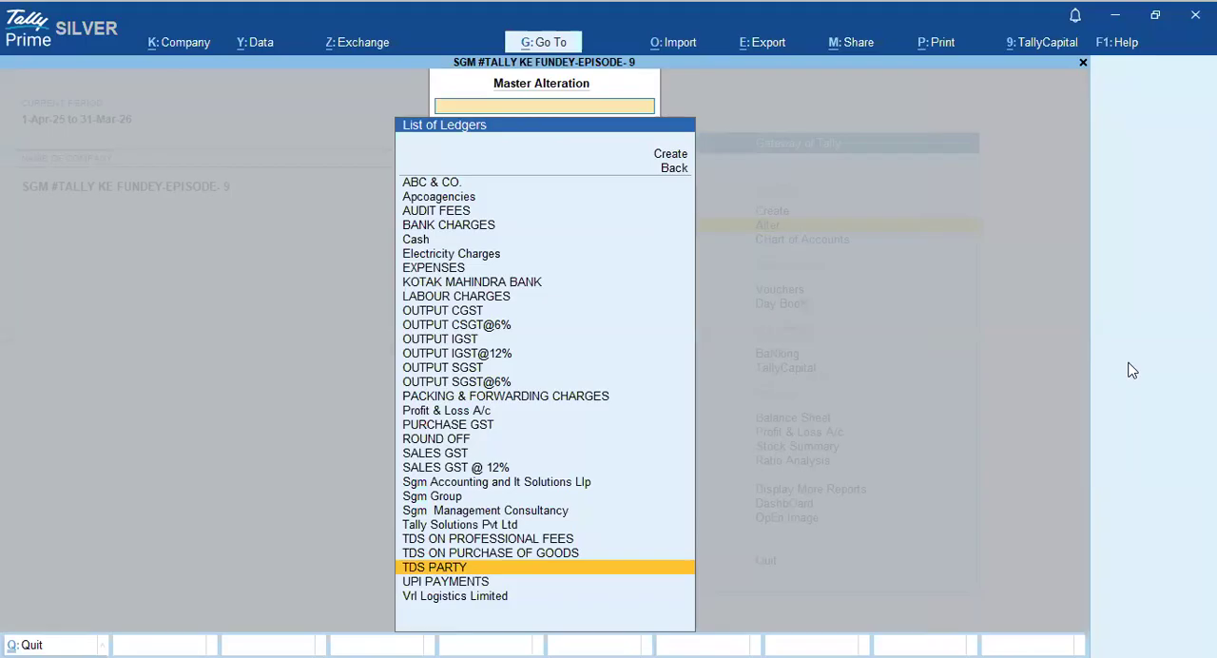
pyautogui.press('Home')
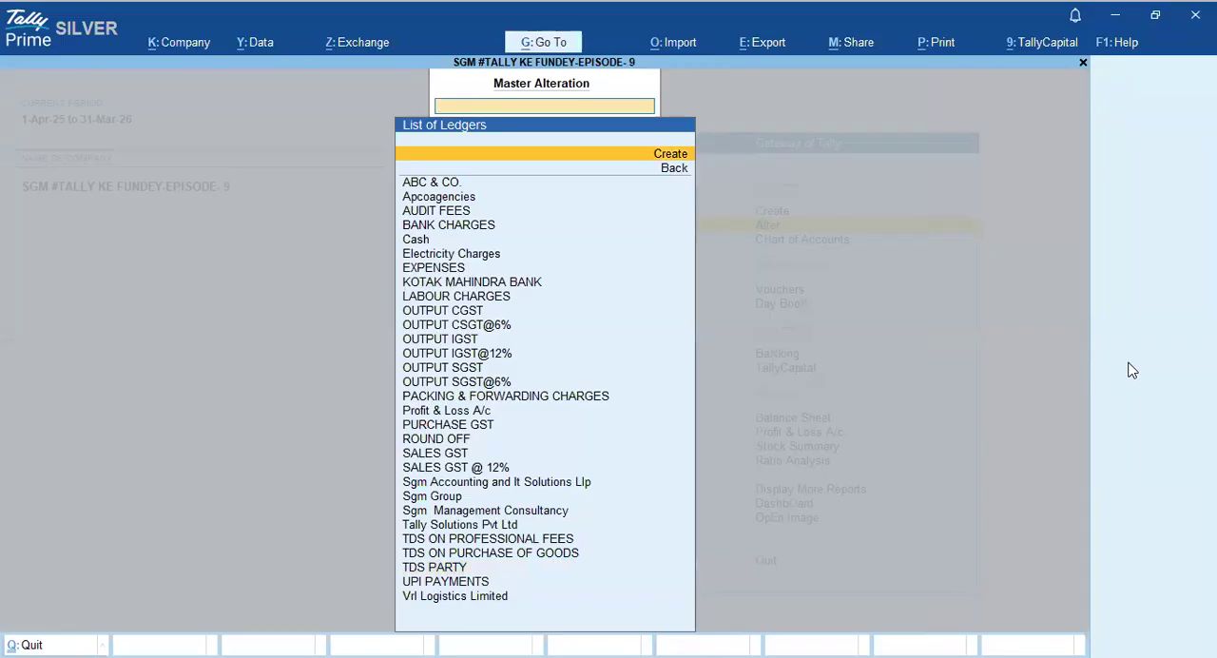
pyautogui.press('Return')
pyautogui.write('T')
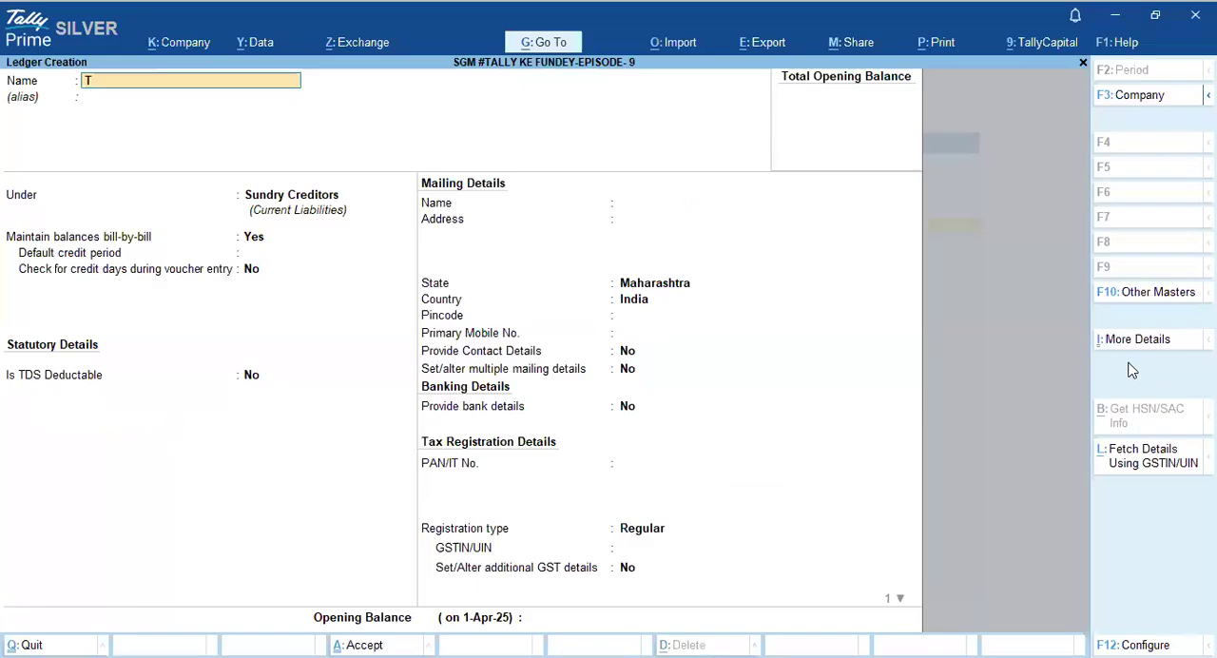
pyautogui.write('DS ON PROFESSIONAL FEES')
pyautogui.press('Return')
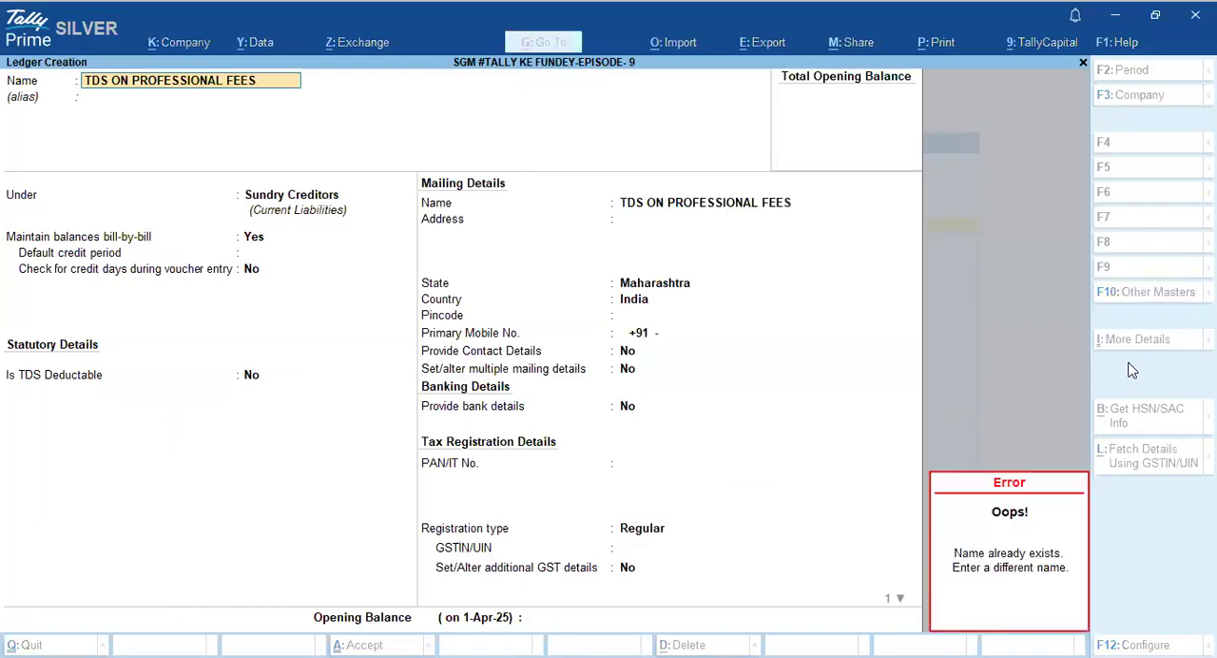
pyautogui.press('Escape')
pyautogui.press('Escape')
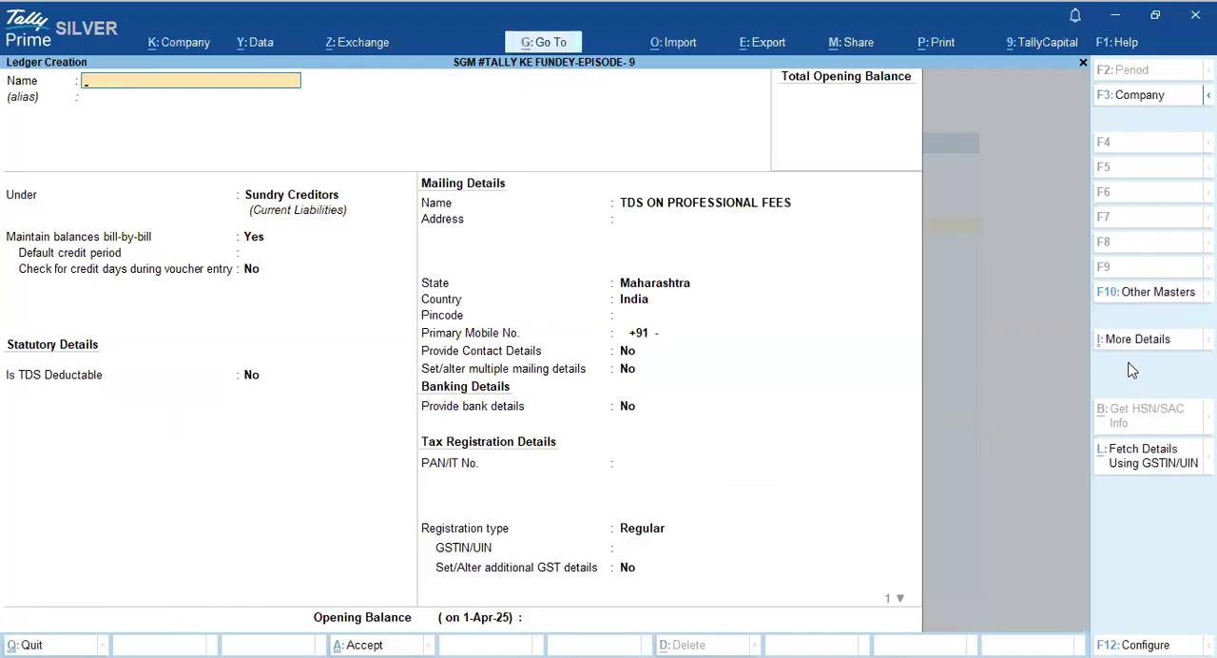
pyautogui.press('Escape')
pyautogui.press('Return')
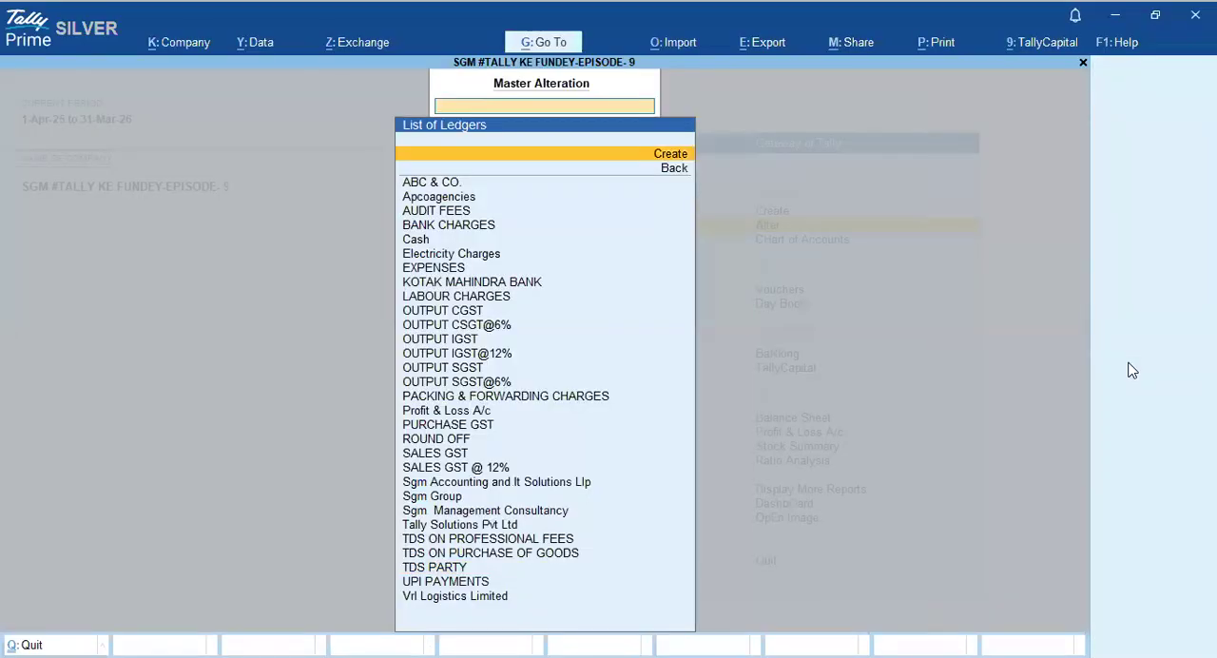
# - In the TDS ON PROFESSIONAL FEES ledger, keep Duties & Taxes and TDS, set the nature of payment to Fees for Professional Services, and save
pyautogui.write('TDS')
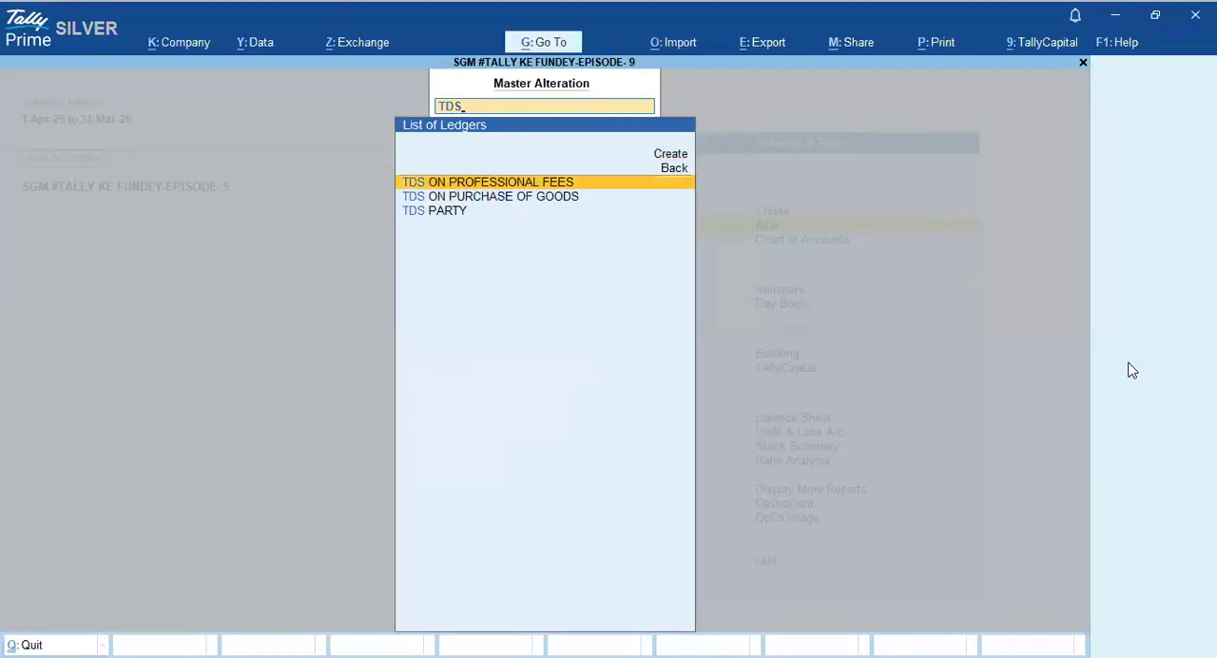
pyautogui.press('Return')
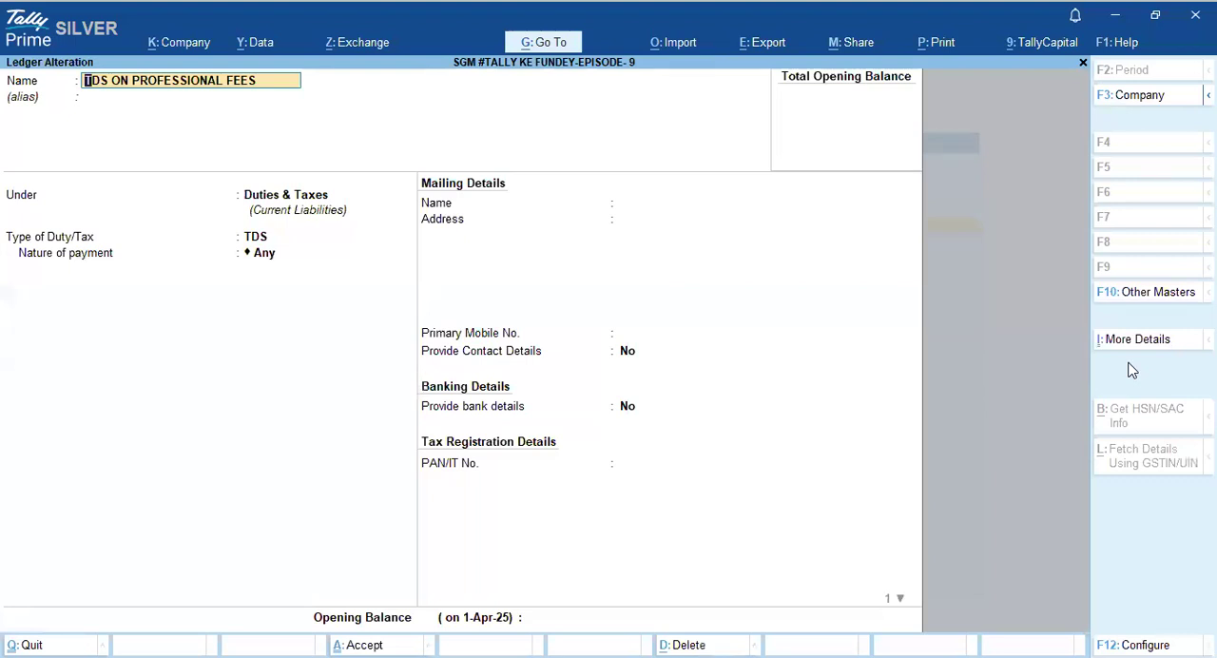
pyautogui.press('Return')
pyautogui.press('Return')
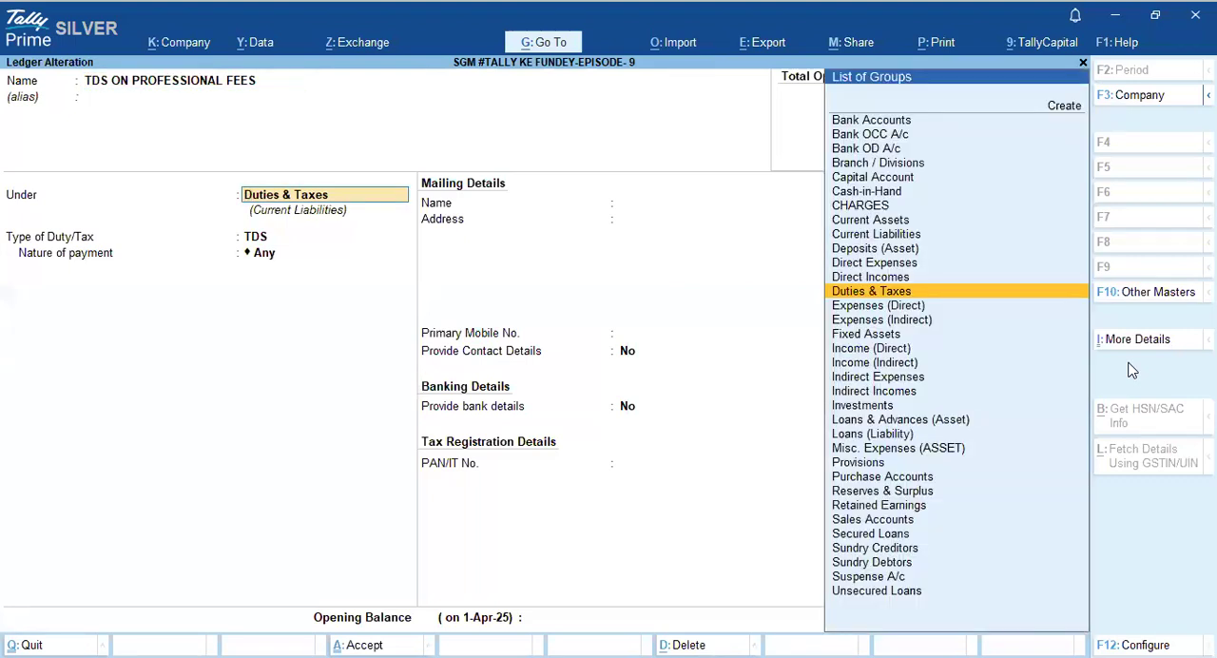
pyautogui.press('Return')
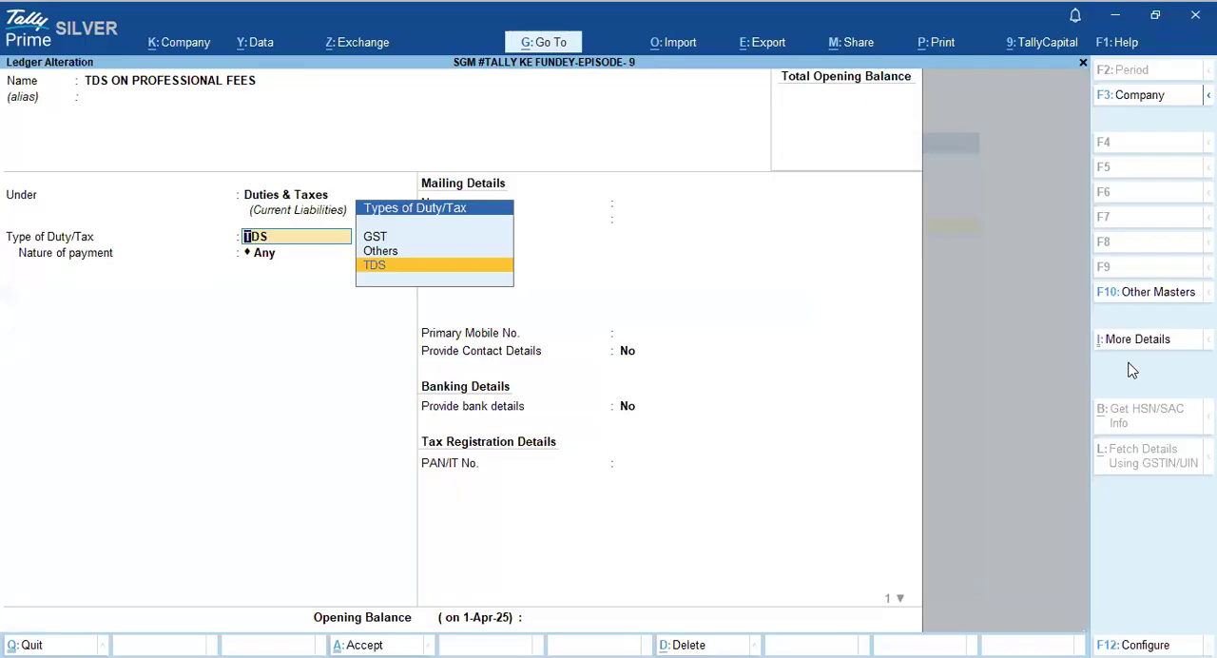
pyautogui.press('Return')
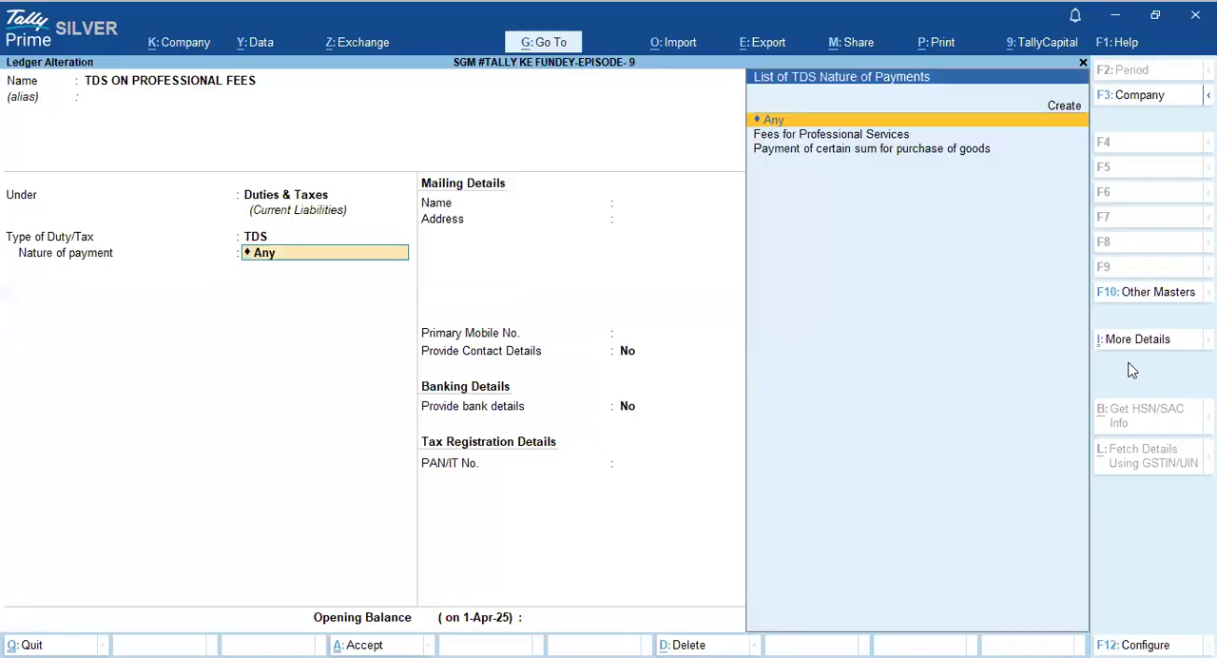
pyautogui.press('Down')
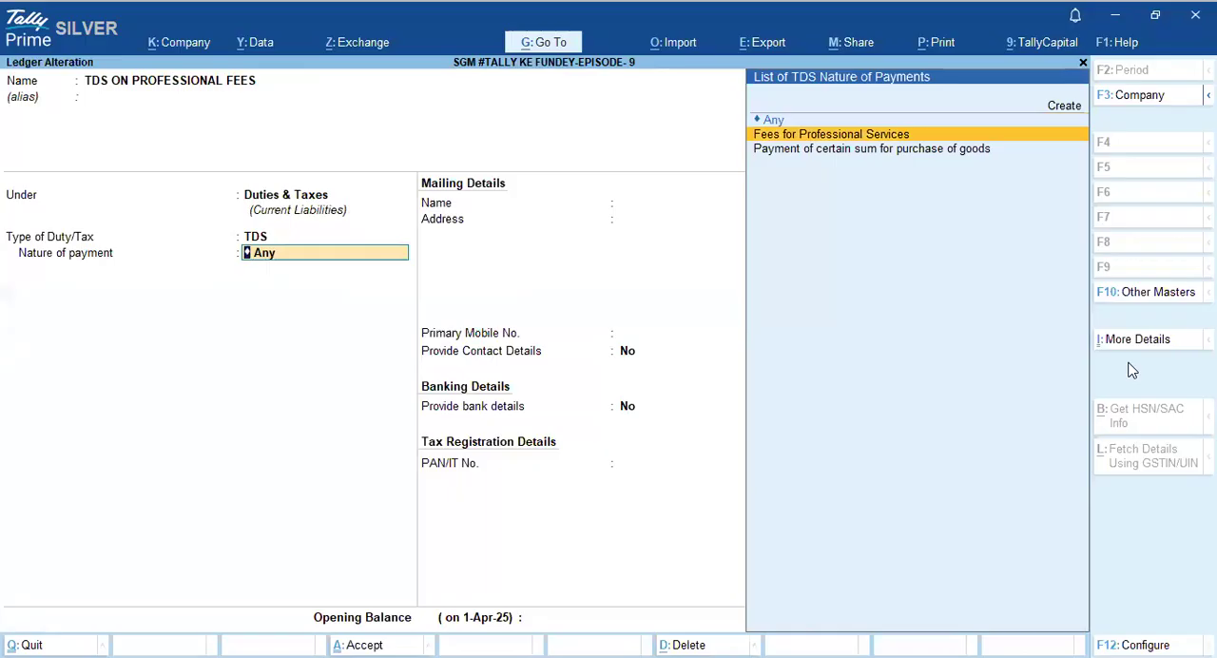
pyautogui.press('Return')
pyautogui.press('Return')
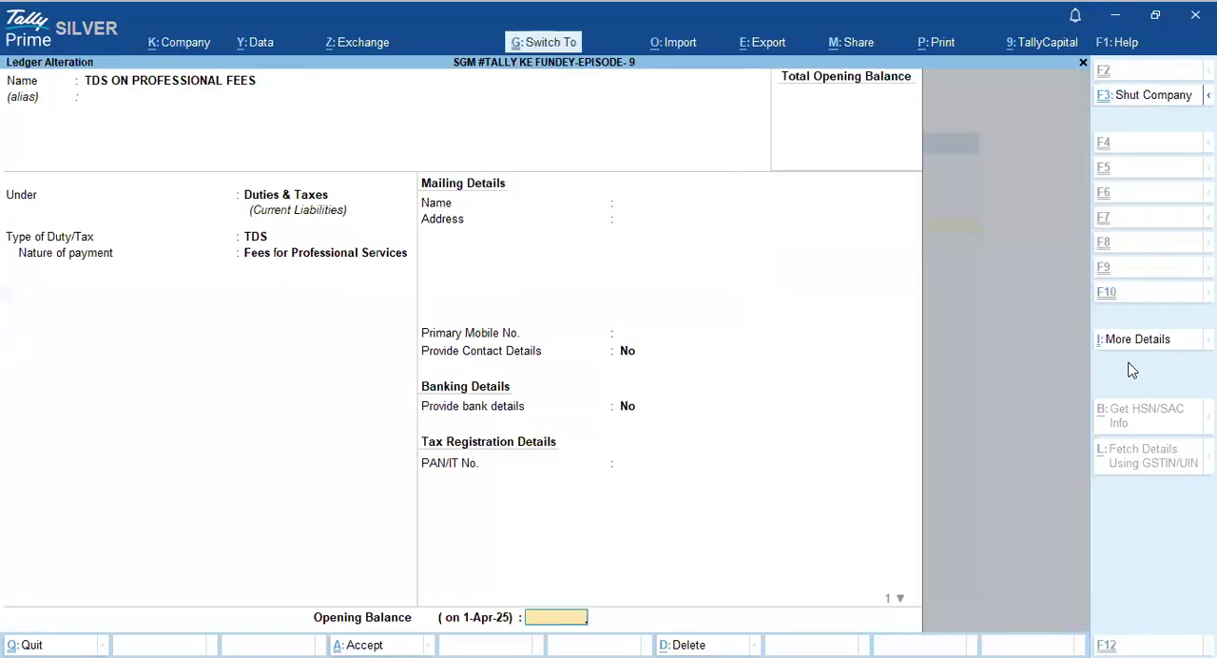
pyautogui.press('Return')
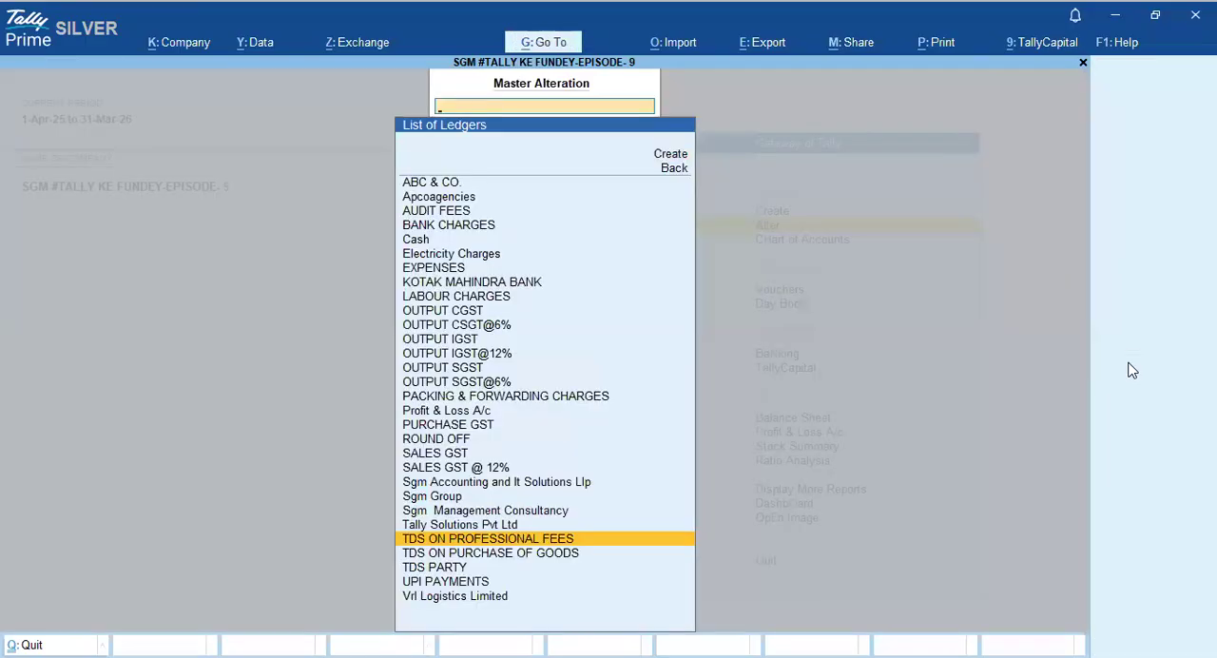
# - Return to the Gateway of Tally, reopen ledger alteration, and open the OUTPUT CGST ledger
pyautogui.press('Escape')
pyautogui.press('Escape')
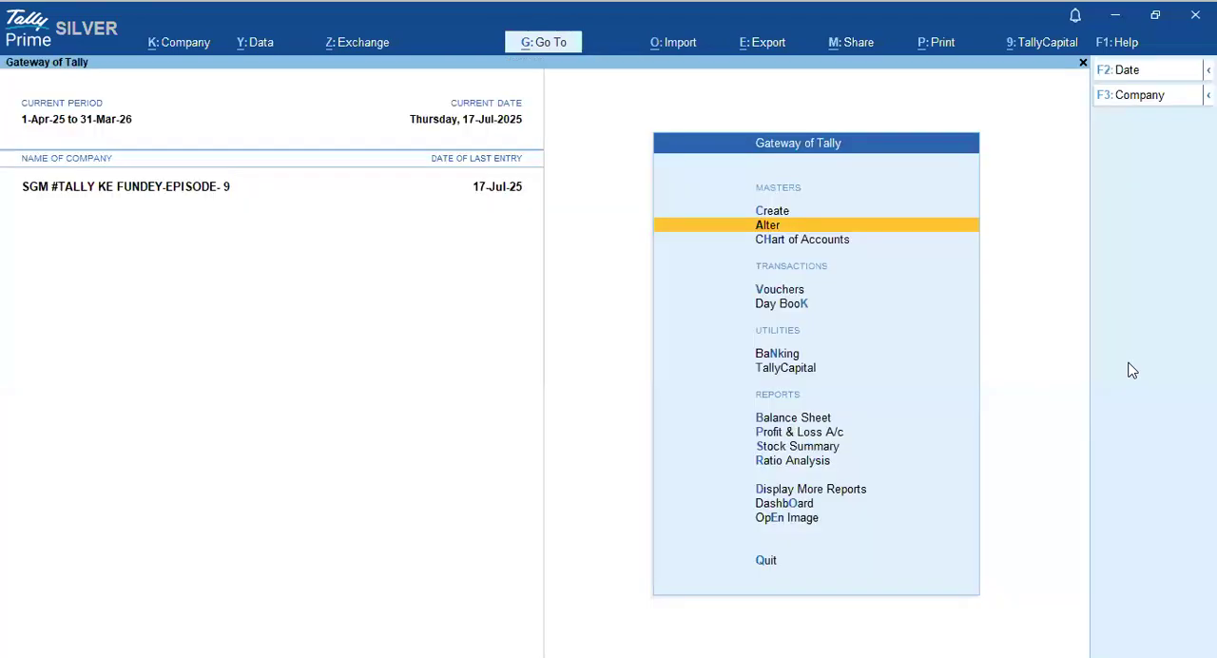
pyautogui.press('Return')
pyautogui.press('Down')
pyautogui.press('Down')
pyautogui.press('Up')
pyautogui.press('Return')
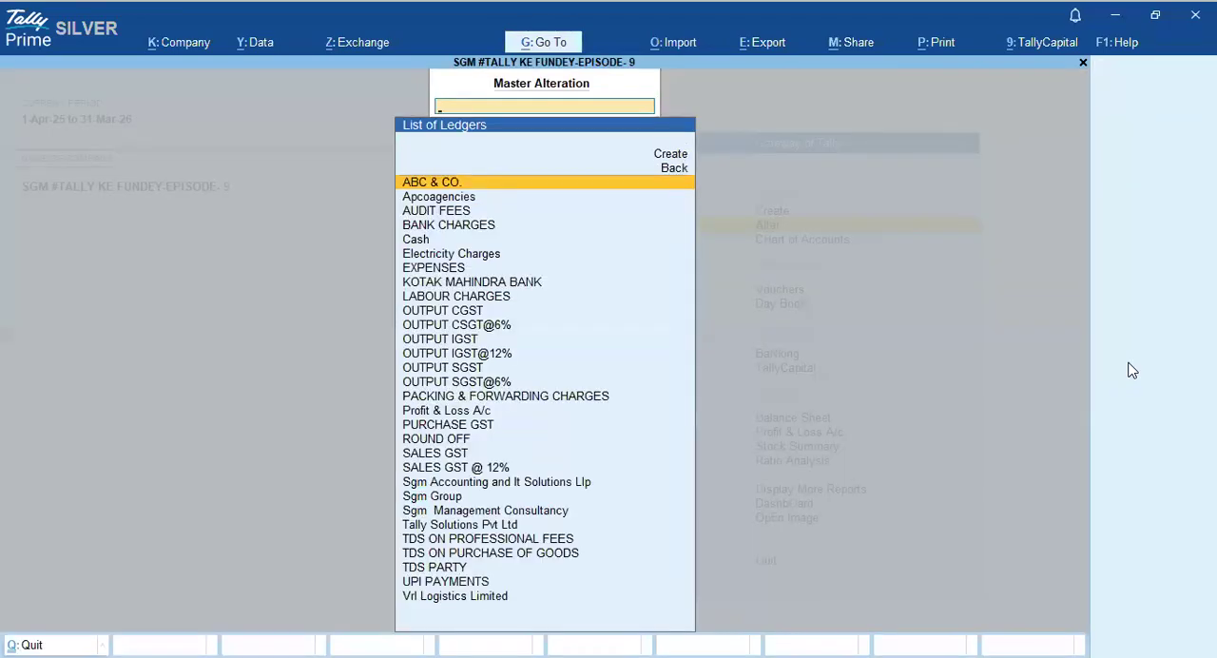
pyautogui.write('CG')
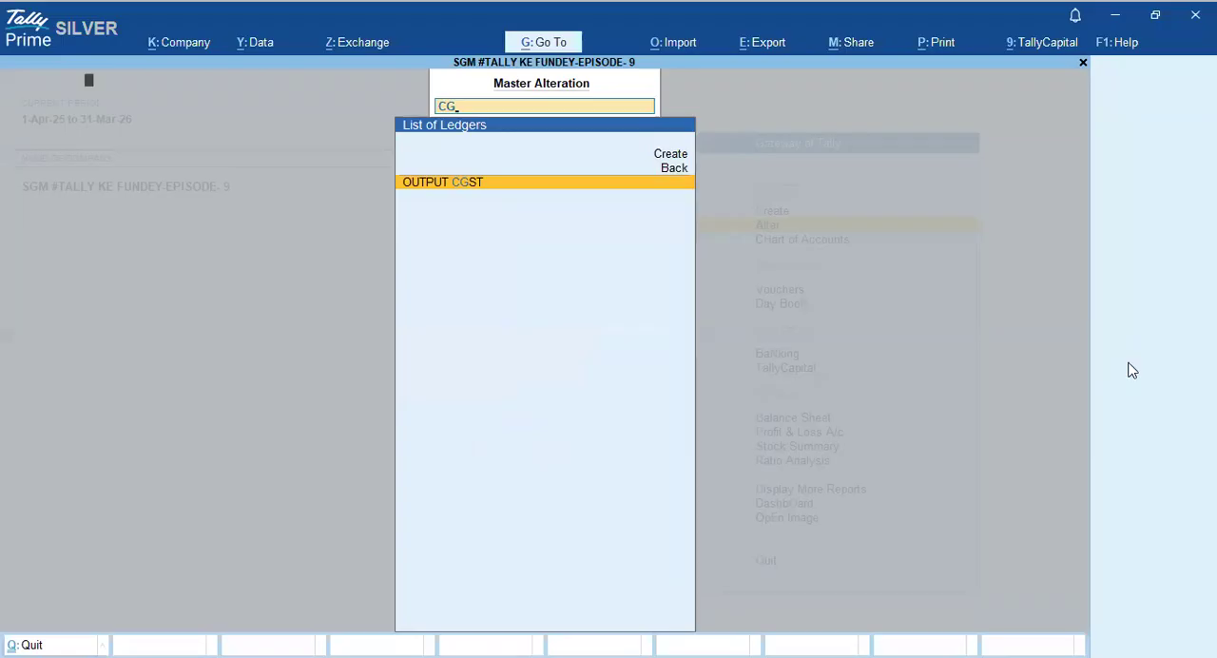
pyautogui.press('Return')
# - Keep the OUTPUT CGST tax details, set Is TDS applicable to Not Applicable, and save the ledger
pyautogui.press('Return')
pyautogui.press('Return')
pyautogui.press('Return')
pyautogui.press('Return')
pyautogui.press('Return')
pyautogui.press('Return')
pyautogui.press('Return')
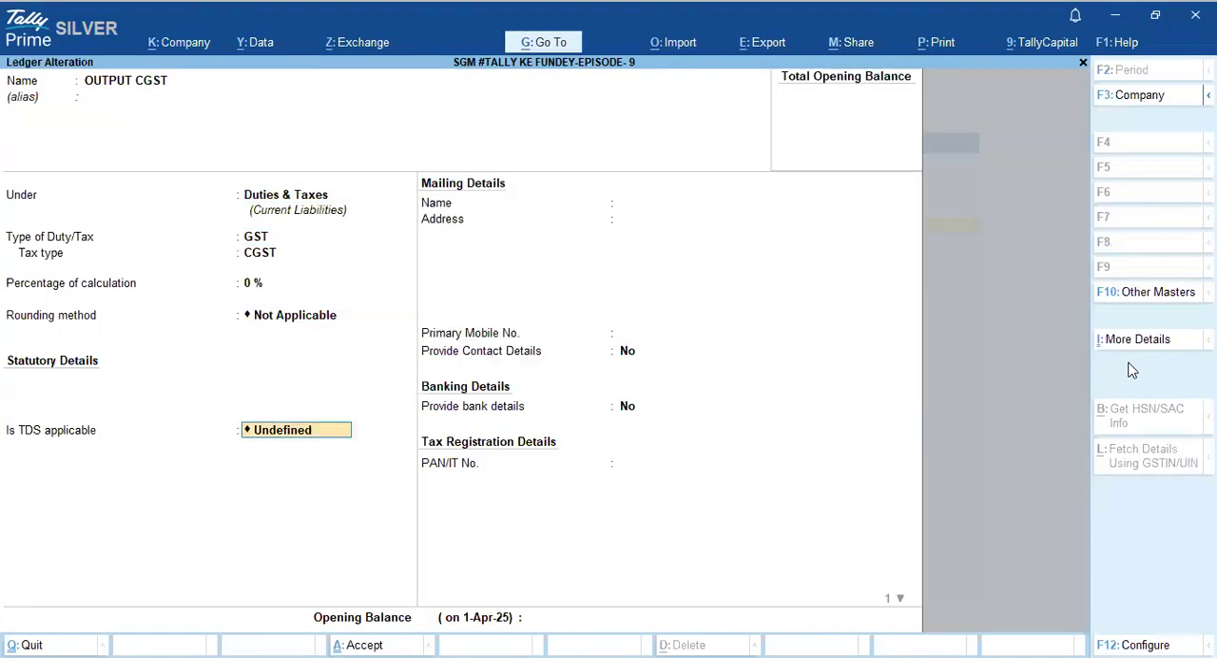
pyautogui.press('Down')
pyautogui.press('Return')
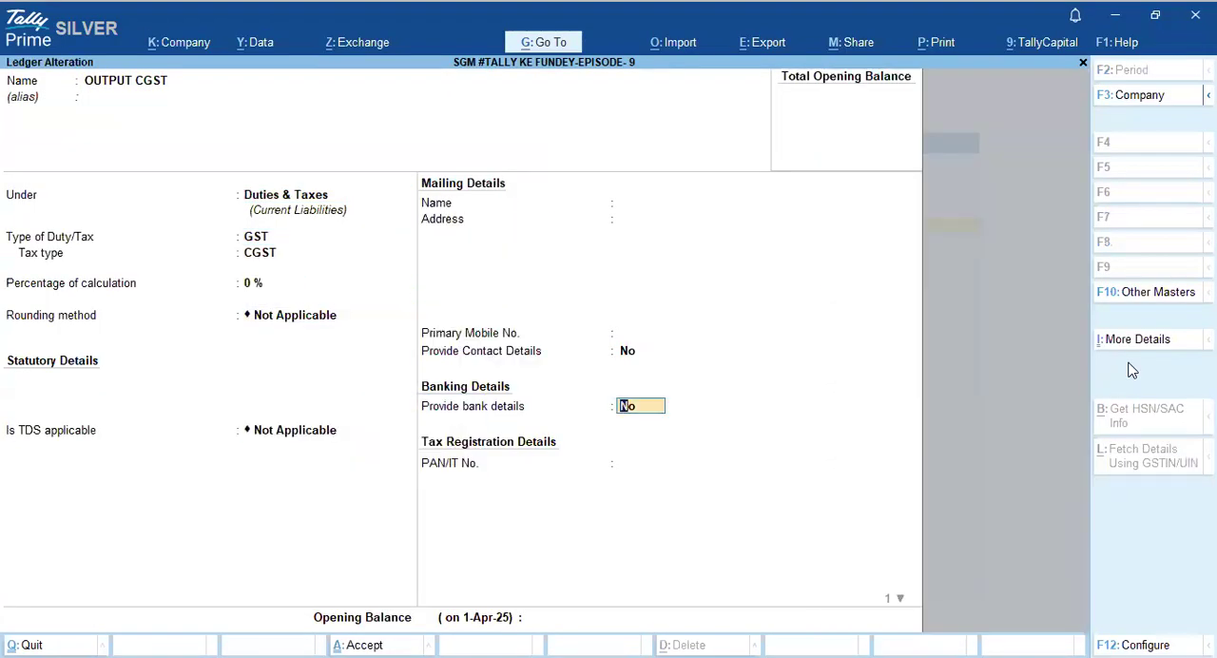
pyautogui.hotkey('ctrl', 'a')
# - Open the OUTPUT SGST ledger for alteration, set Is TDS applicable to Not Applicable, and save it
pyautogui.write('SGST')
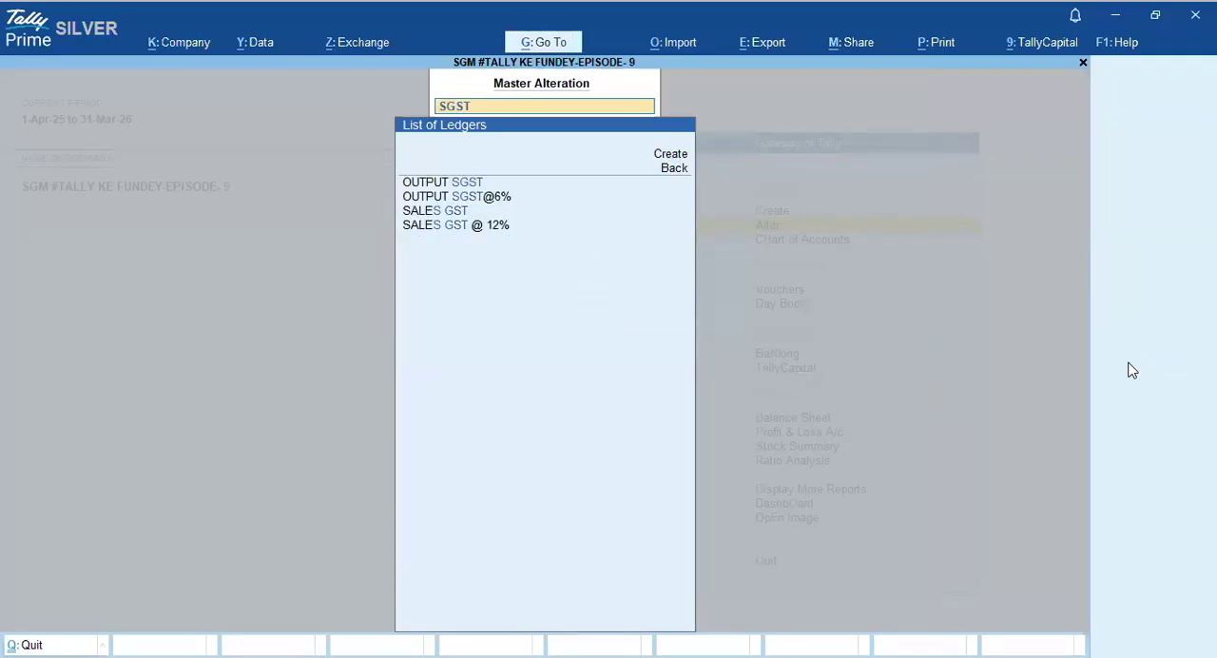
pyautogui.press('Return')
pyautogui.press('Return')
pyautogui.press('Return')
pyautogui.press('Return')
pyautogui.press('Return')
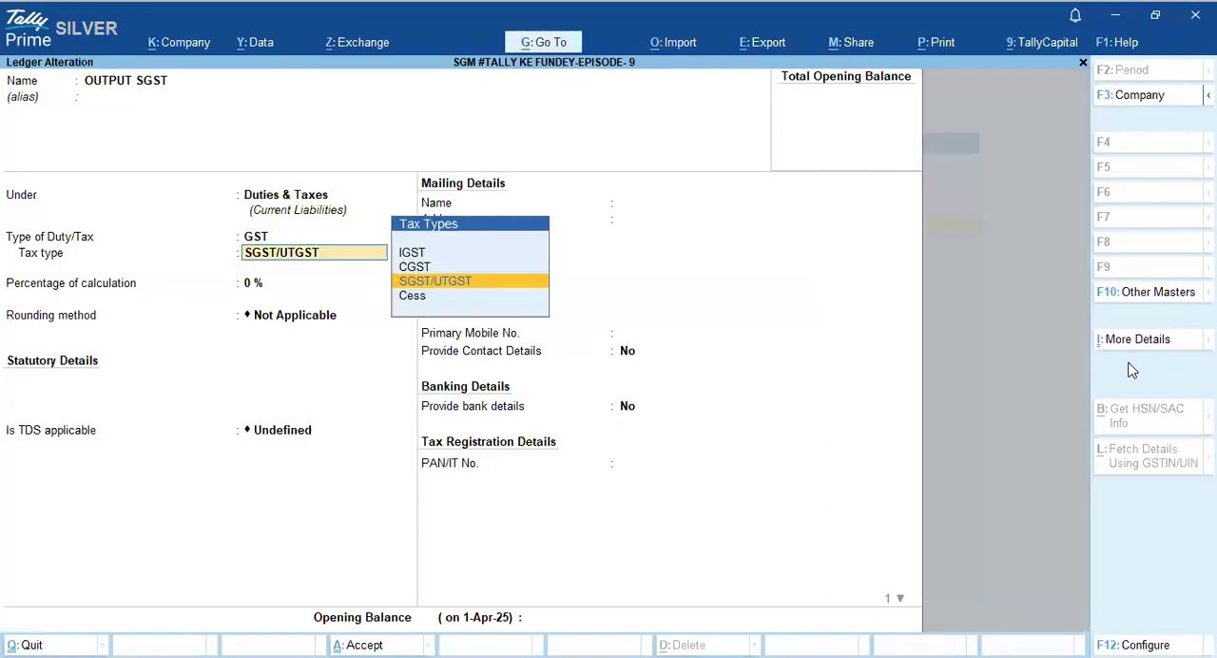
pyautogui.press('Return')
pyautogui.press('Return')
pyautogui.press('Return')
pyautogui.press('Up')
pyautogui.press('Return')
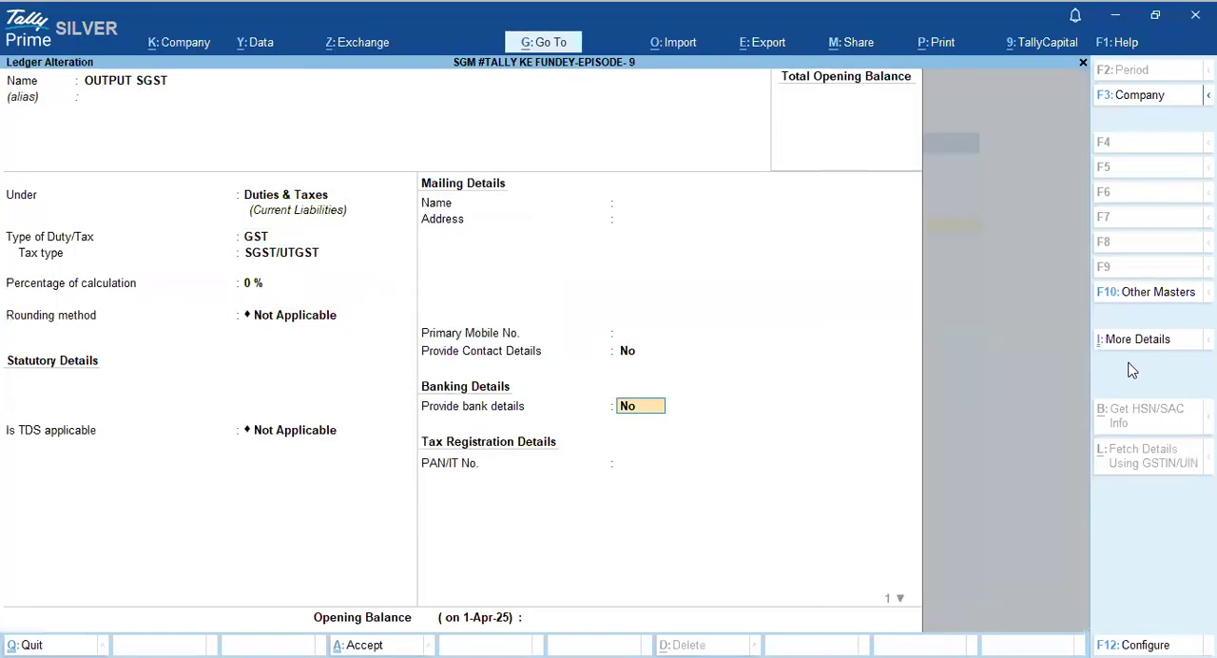
pyautogui.hotkey('ctrl', 'a')
# - Start a new Purchase voucher dated 17-Jul-25 and change its mode to Accounting Invoice
pyautogui.press('Escape')
pyautogui.press('Escape')
pyautogui.press('Down')
pyautogui.press('Down')
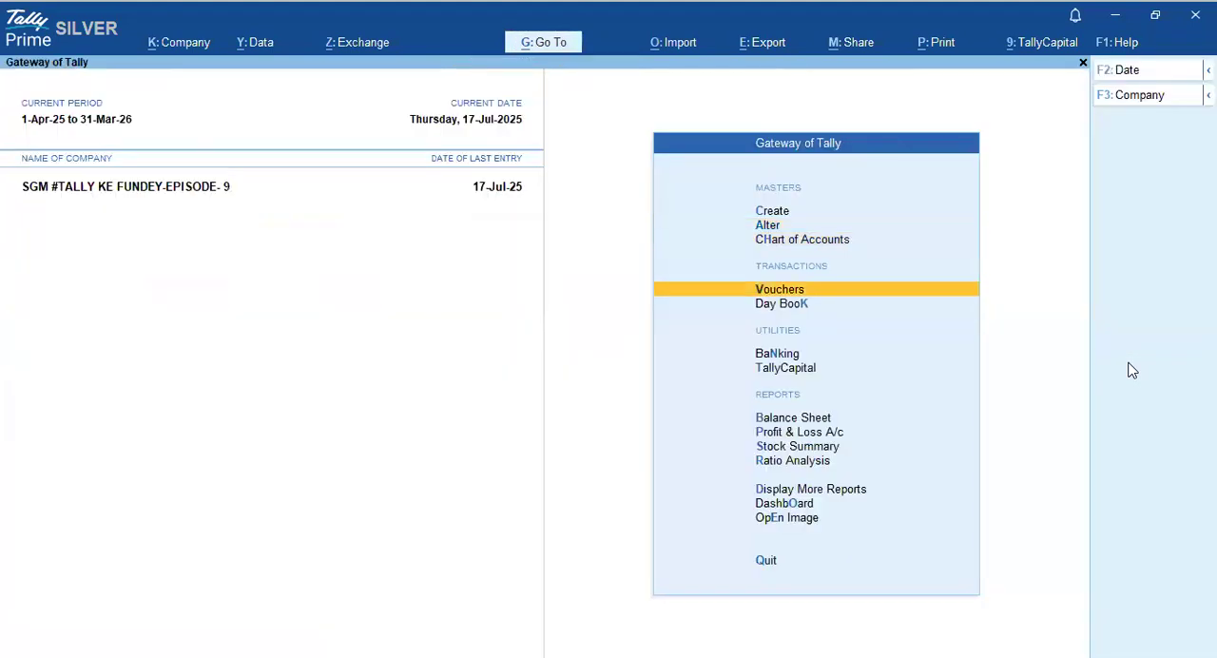
pyautogui.press('Return')
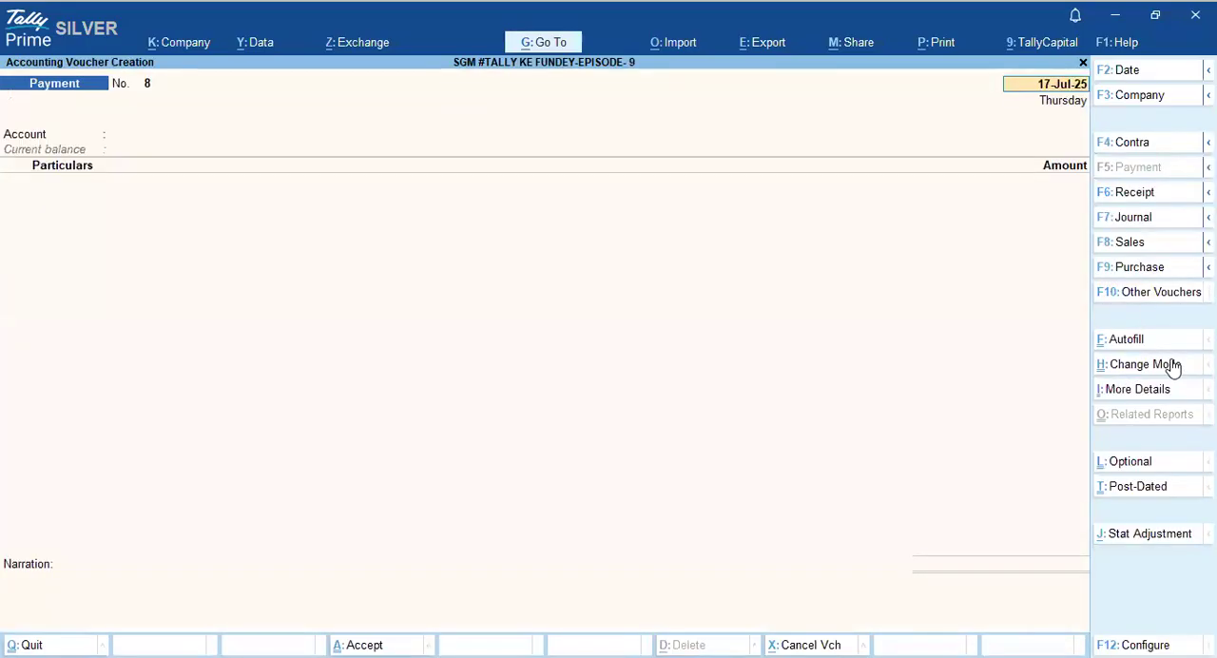
pyautogui.click(1120, 271)
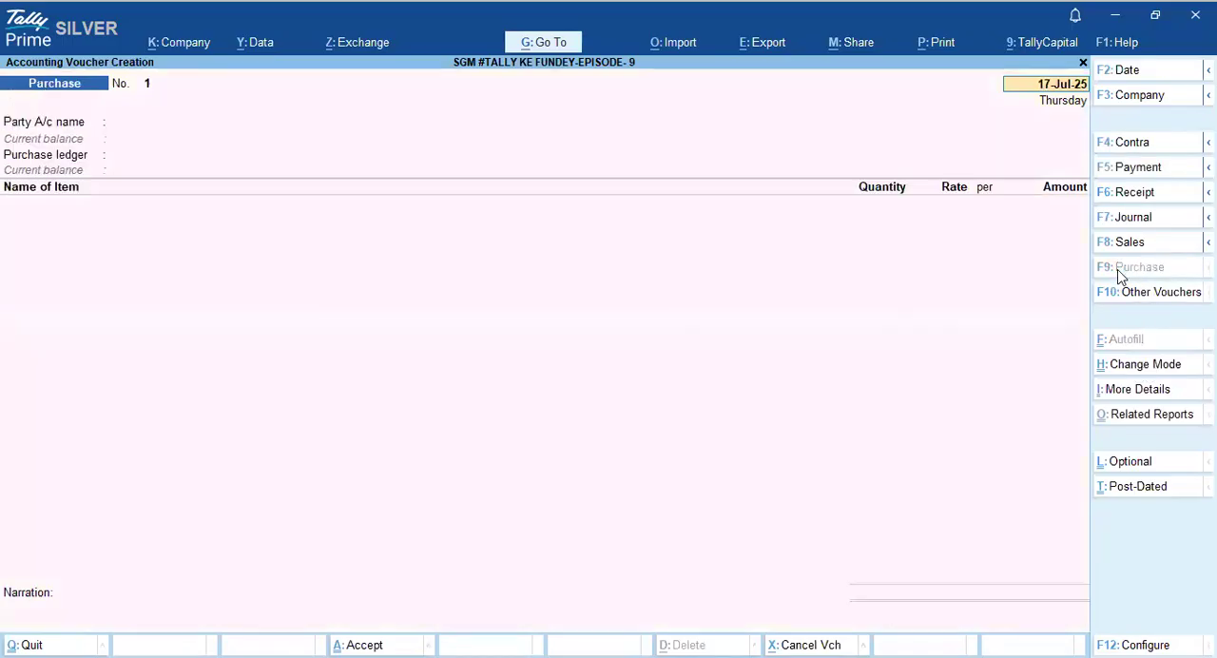
pyautogui.press('Return')
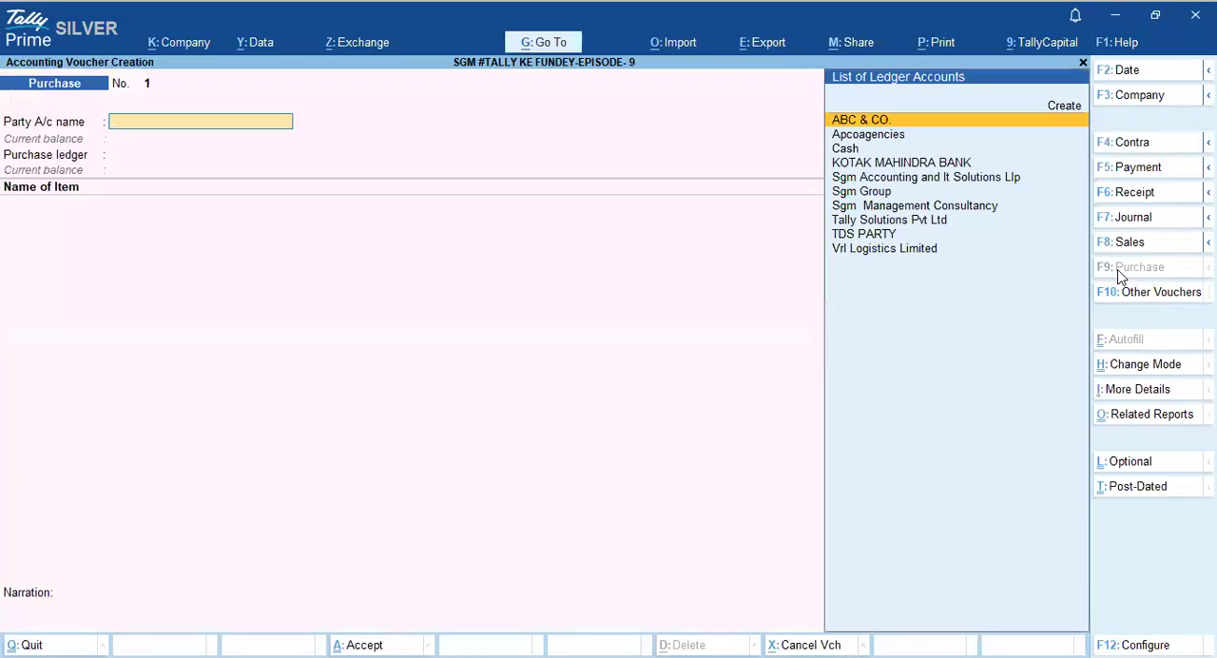
pyautogui.click(1141, 371)
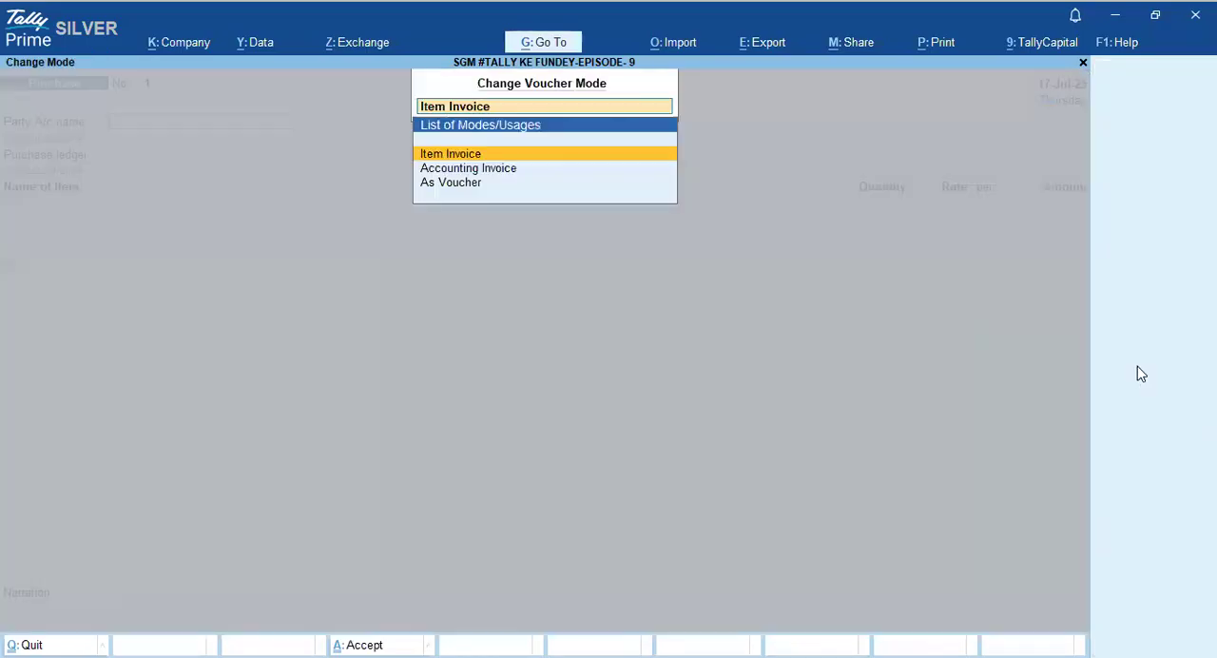
pyautogui.press('Down')
pyautogui.press('Return')
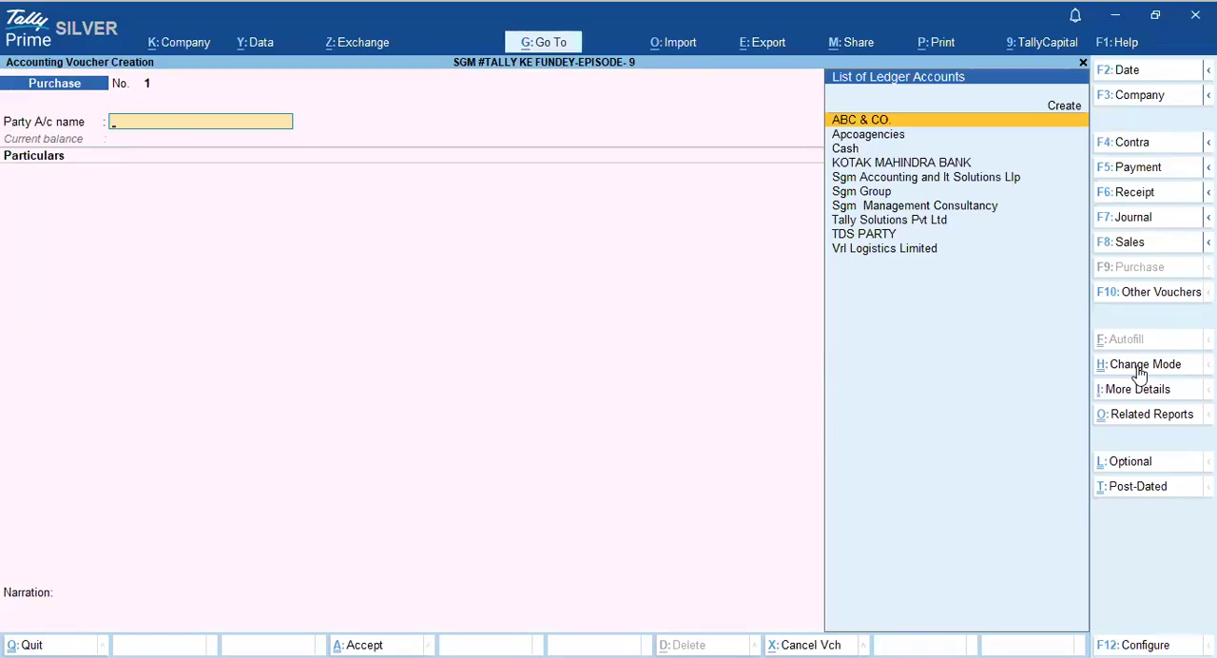
# - Select TDS PARTY as the purchase voucher's party account and accept its default details
pyautogui.write('TDS')
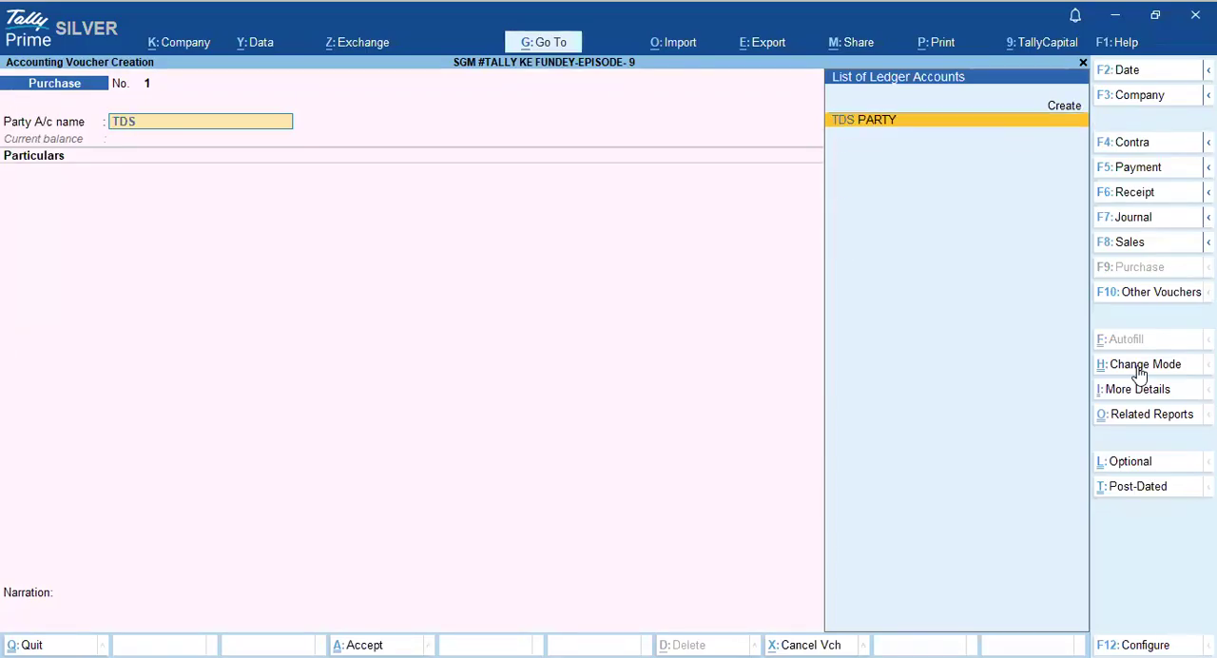
pyautogui.press('Return')
pyautogui.press('Return')
pyautogui.press('Return')
pyautogui.press('Return')
pyautogui.press('Return')
pyautogui.press('Return')
pyautogui.press('Return')
pyautogui.press('Return')
pyautogui.press('Return')
pyautogui.press('Return')
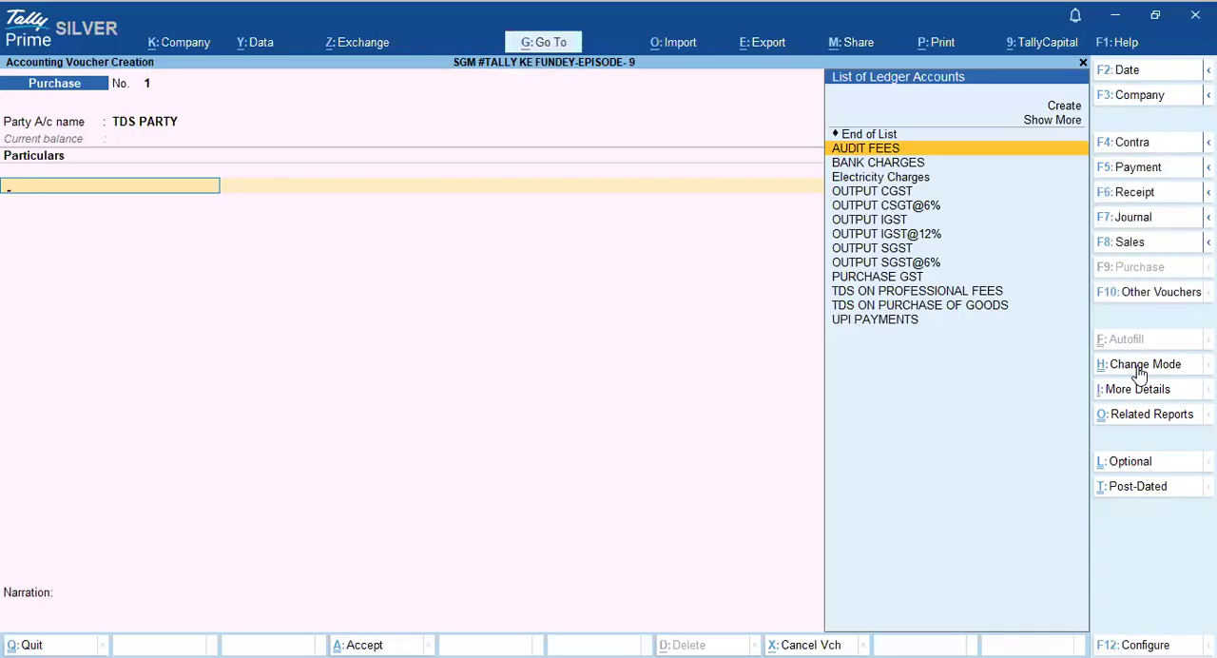
# - Open the AUDIT FEES ledger for alteration from the voucher's particulars and accept its existing GST details with type of supply Services
pyautogui.press('Return')
pyautogui.press('Escape')
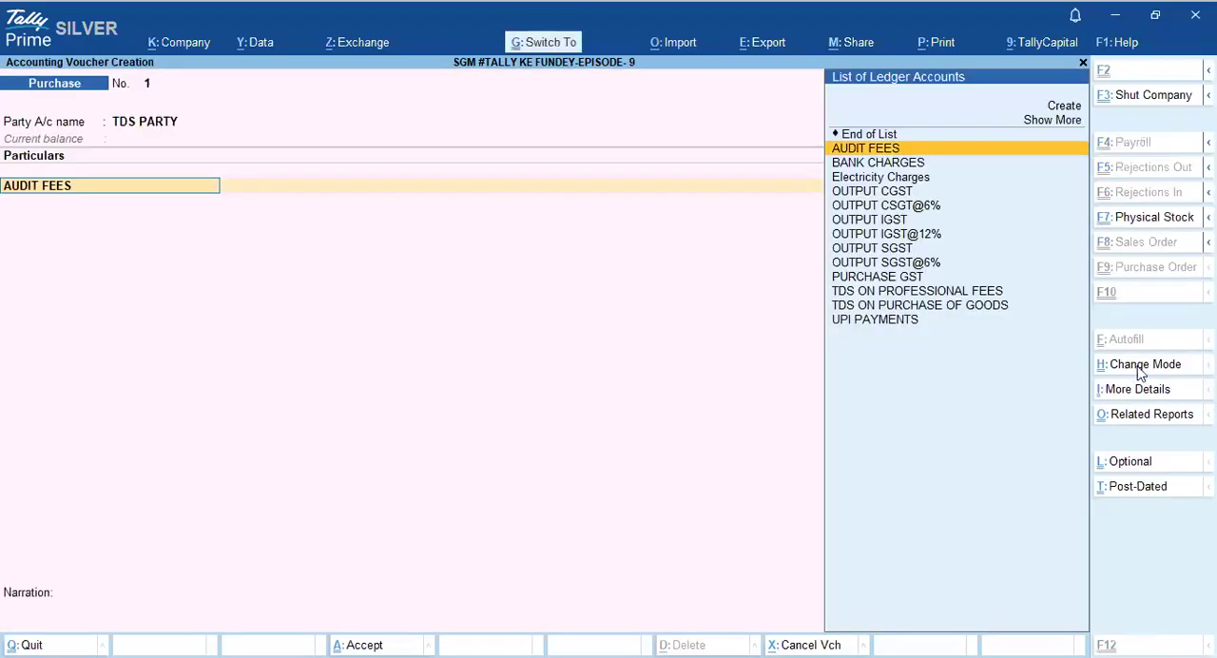
pyautogui.hotkey('ctrl', 'Return')
pyautogui.press('Return')
pyautogui.press('Return')
pyautogui.press('Return')
pyautogui.press('Return')
pyautogui.press('Return')
pyautogui.press('Return')
pyautogui.press('Return')
pyautogui.press('Return')
pyautogui.press('Return')
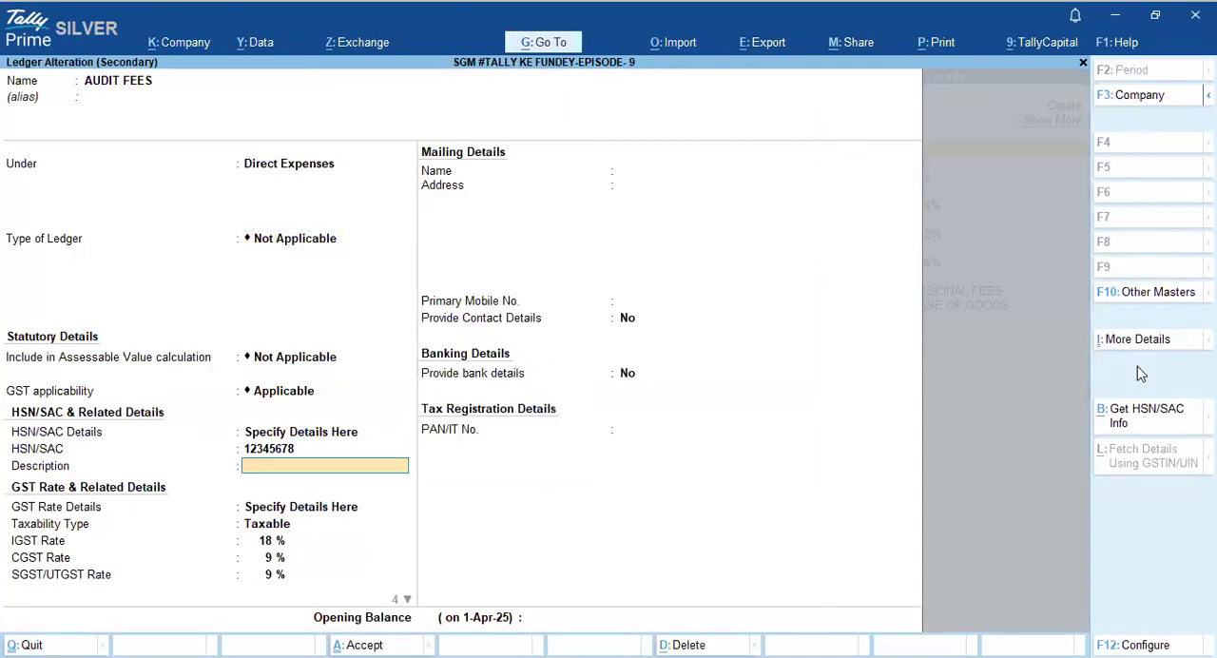
pyautogui.press('Return')
pyautogui.press('Return')
pyautogui.press('Return')
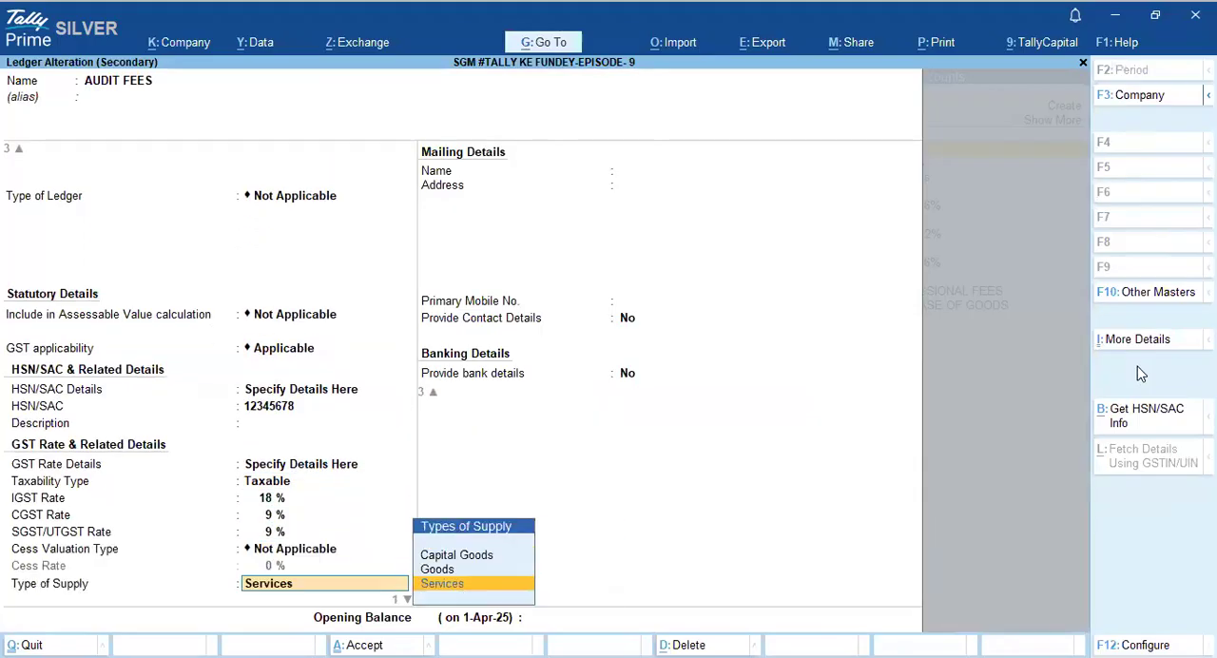
pyautogui.press('Return')
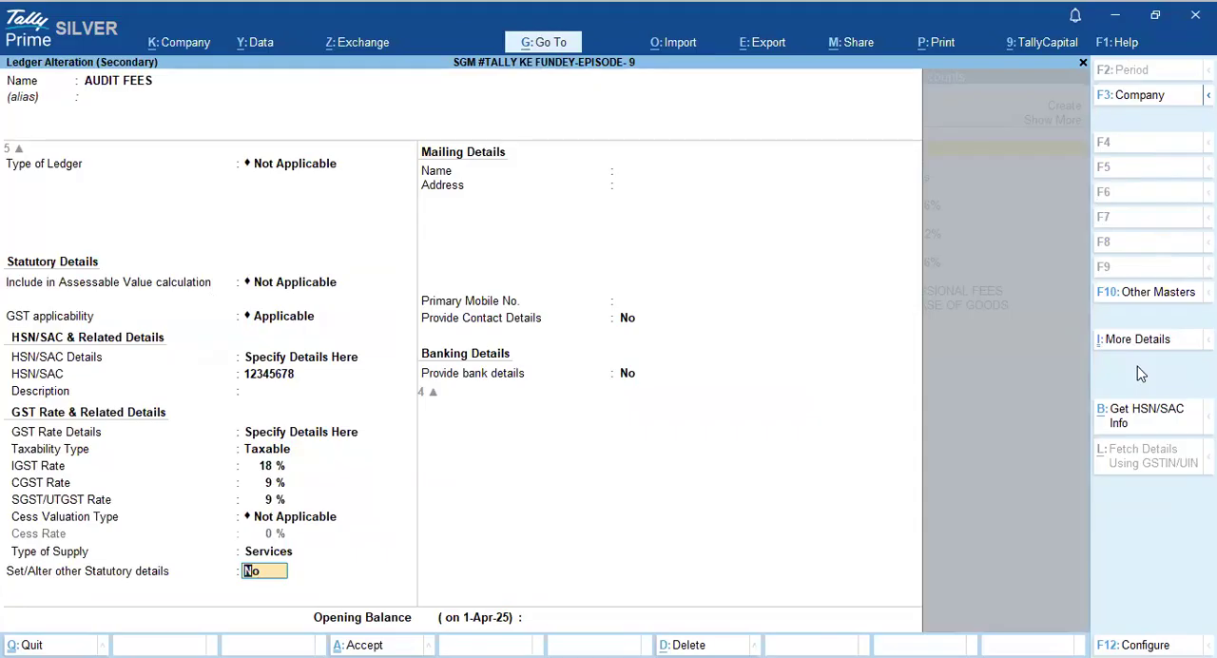
# - Set the AUDIT FEES ledger's TDS to Applicable with nature of payment Fees for Professional Services, and save the ledger
pyautogui.write('Y')
pyautogui.press('Return')
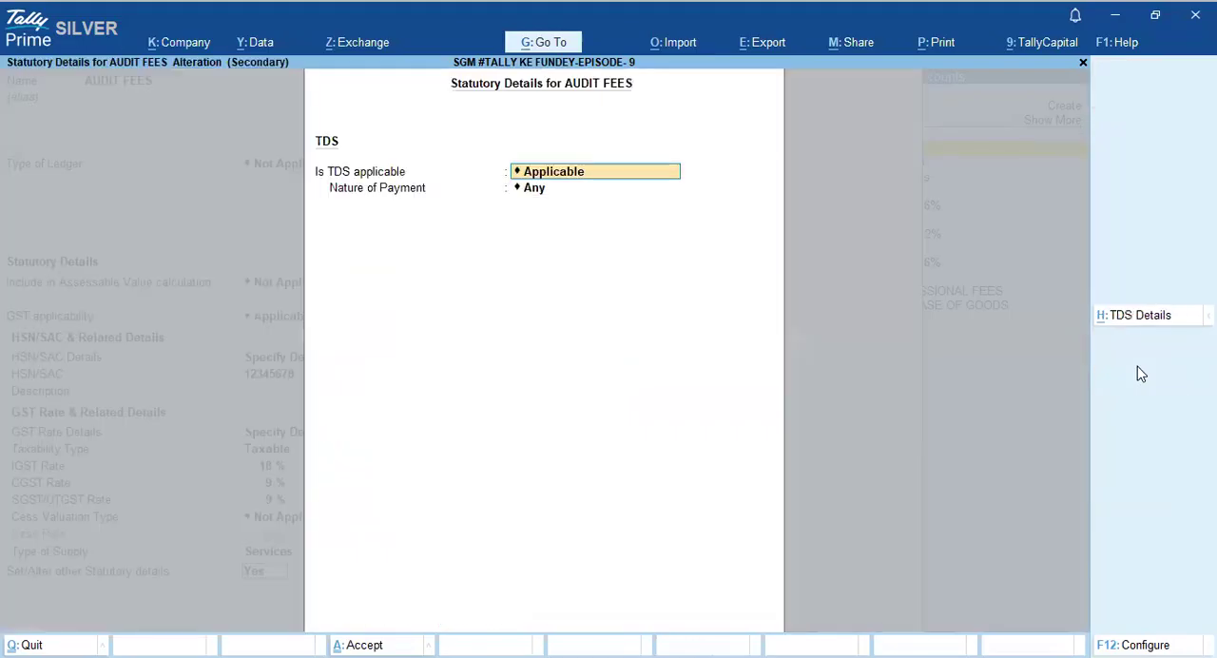
pyautogui.press('Return')
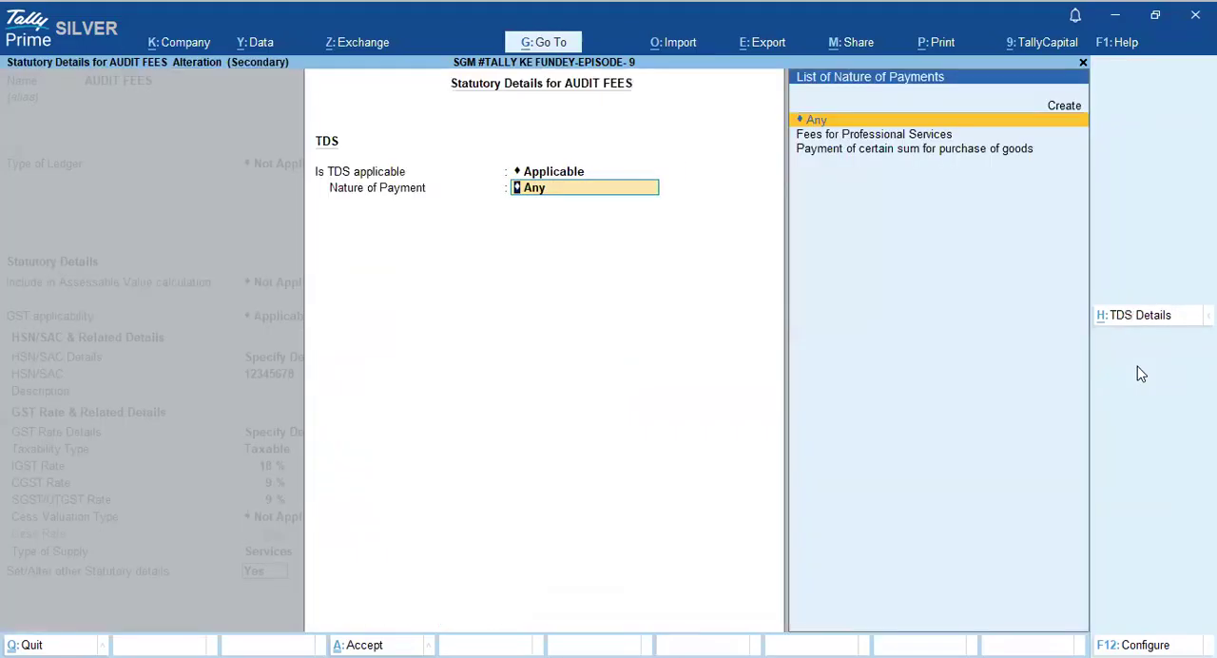
pyautogui.press('Down')
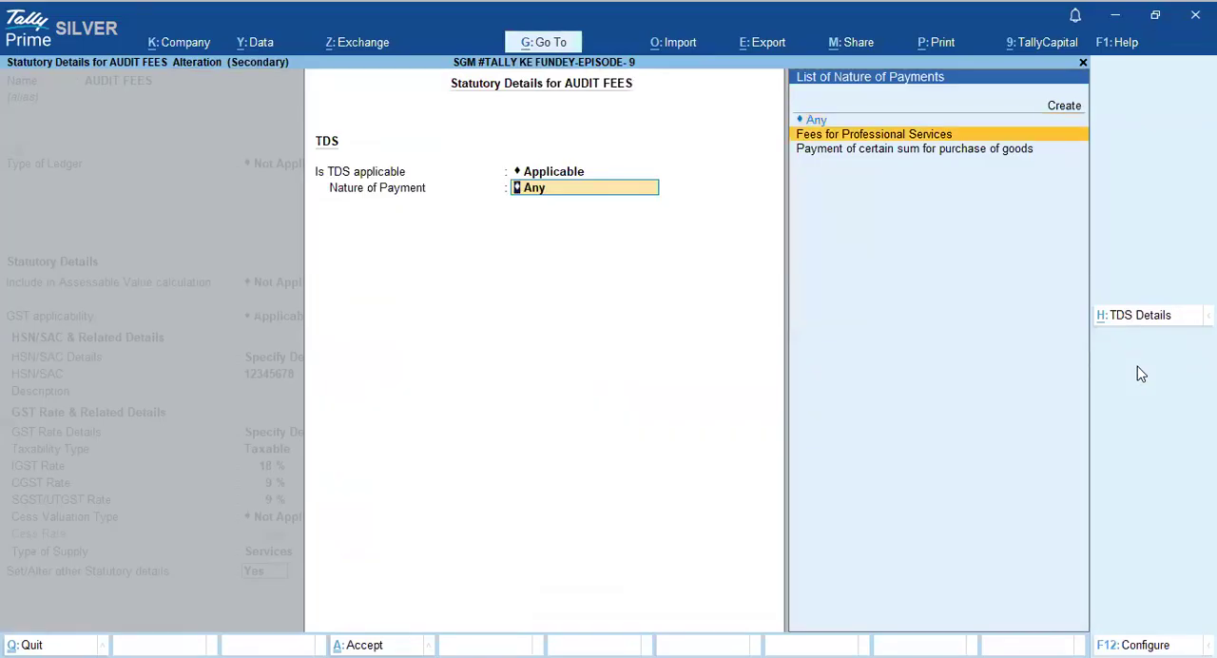
pyautogui.press('Return')
pyautogui.press('Return')
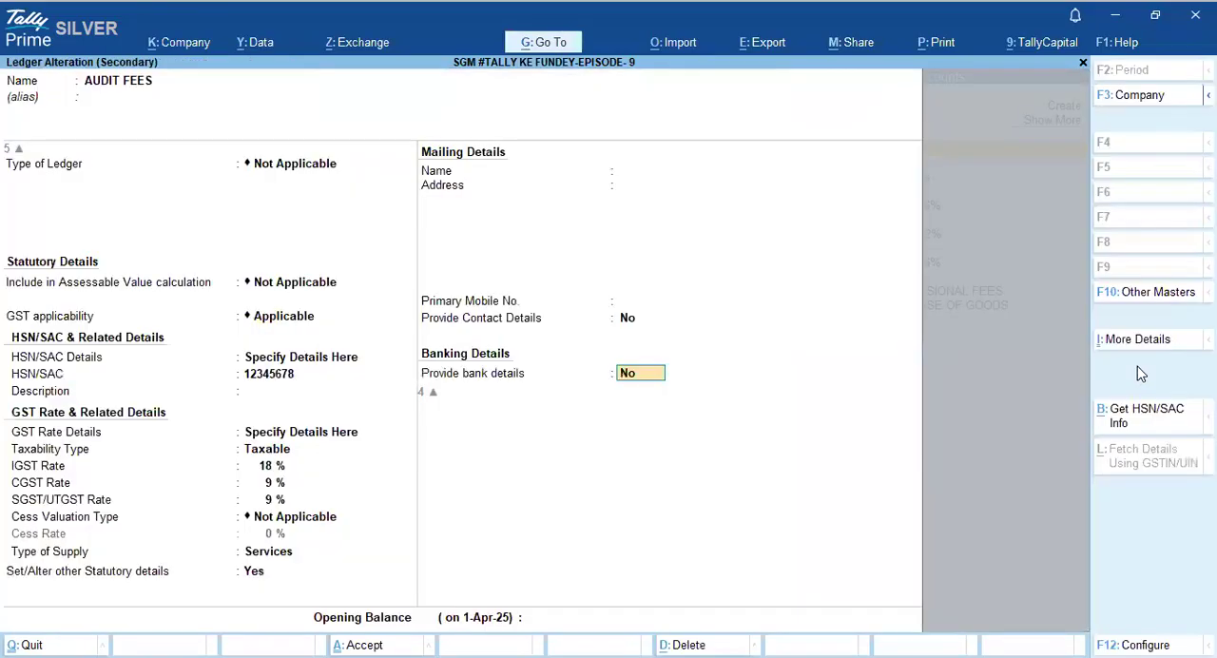
# - Leave the AUDIT FEES description blank, enter an amount of 50,000, and accept its default GST rate and HSN/SAC details
pyautogui.press('Return')
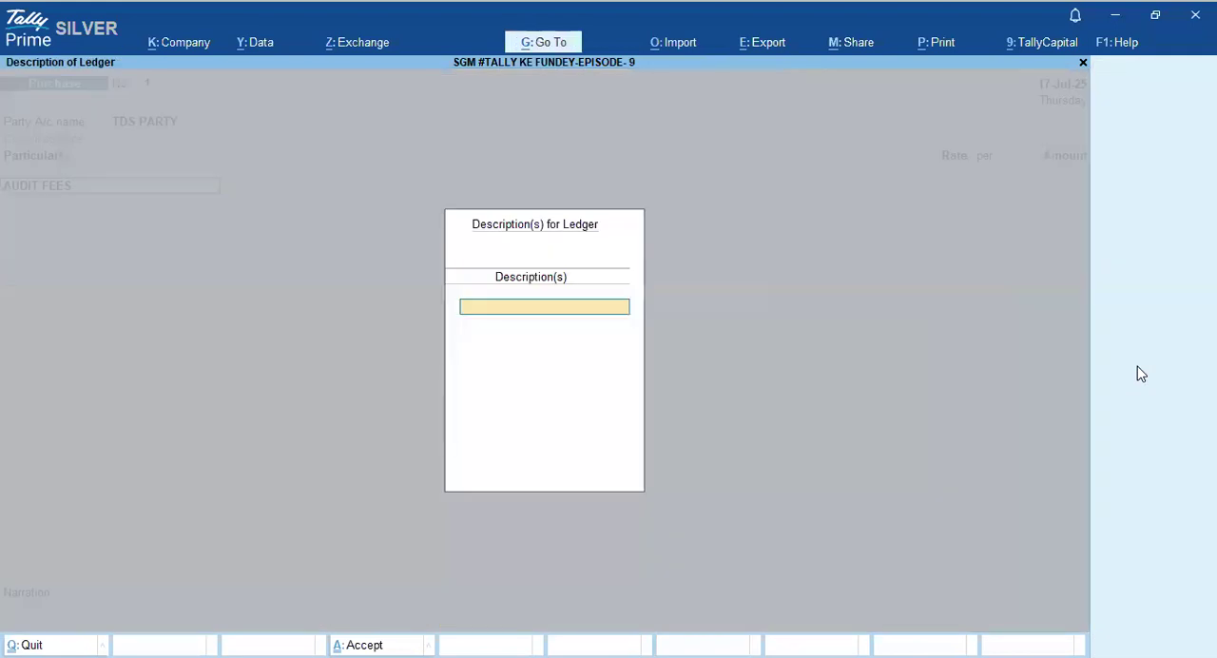
pyautogui.press('Return')
pyautogui.write('50')
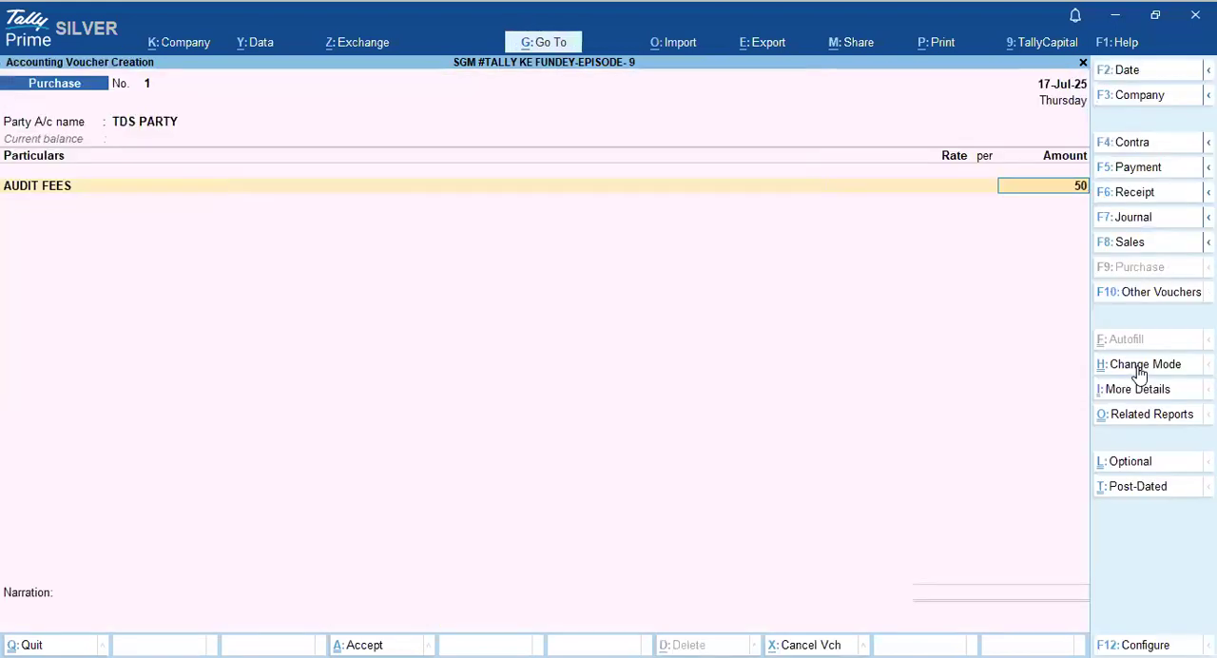
pyautogui.write(',000')
pyautogui.press('Return')
pyautogui.press('Return')
pyautogui.press('Return')
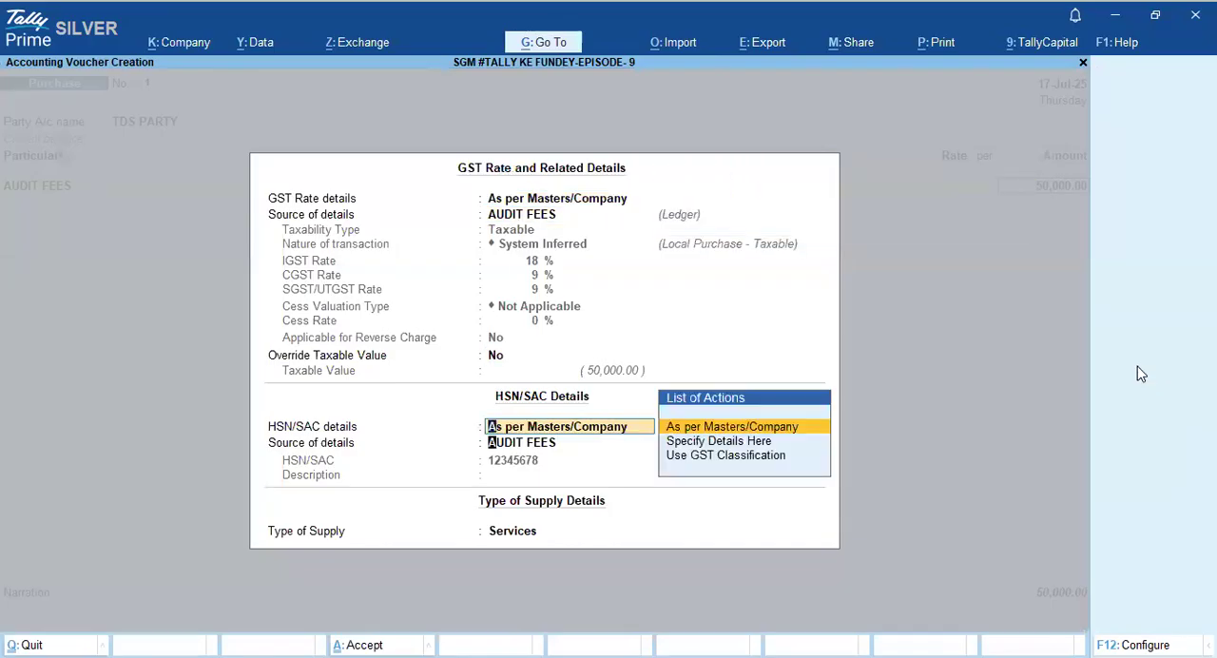
pyautogui.press('Return')
pyautogui.press('Return')
# - Add the OUTPUT CGST and OUTPUT SGST ledgers to the purchase voucher with their calculated amounts
pyautogui.press('Return')
pyautogui.write('OCGST')
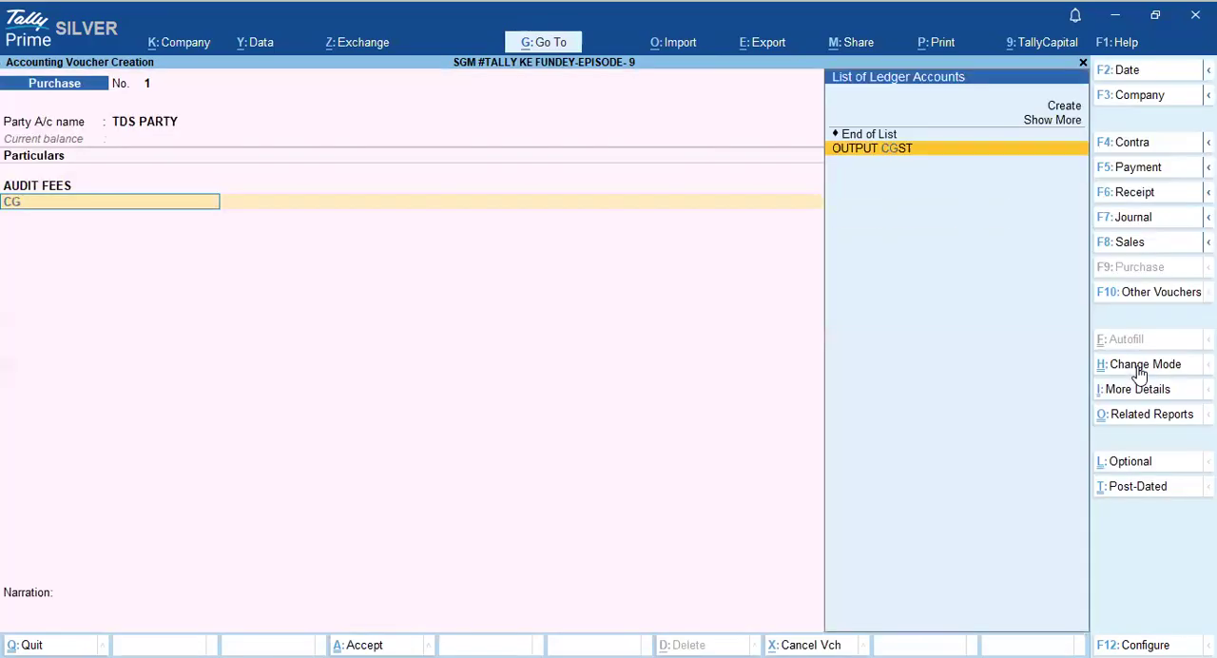
pyautogui.press('Return')
pyautogui.press('Return')
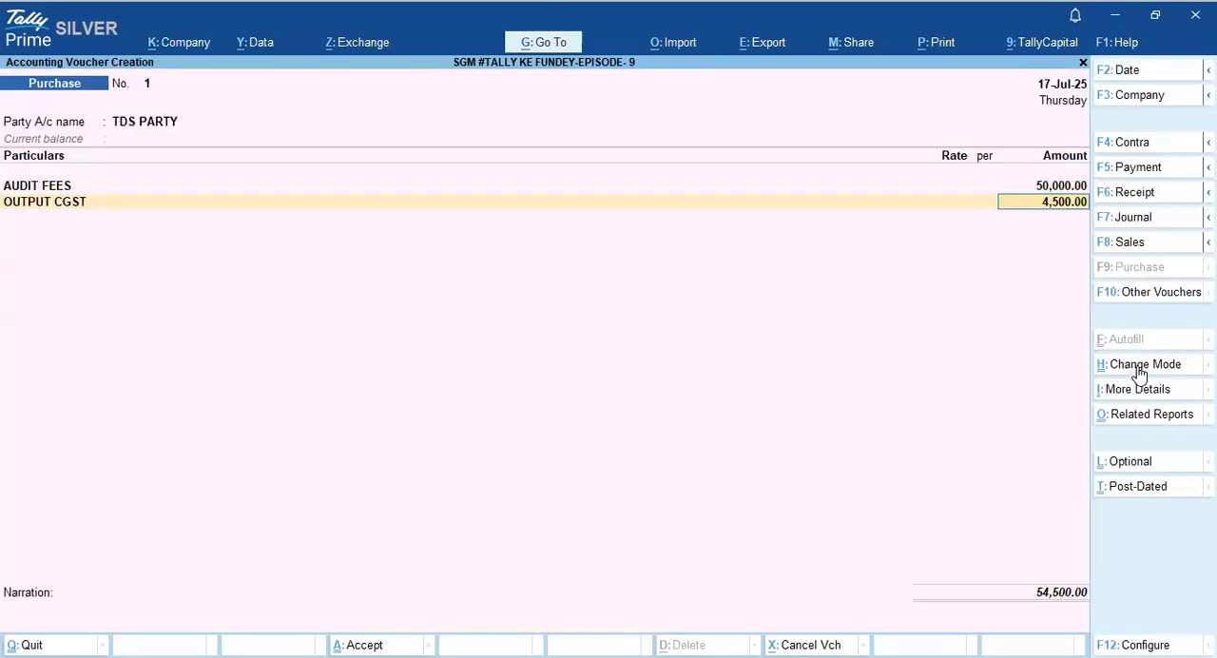
pyautogui.press('Return')
pyautogui.write('SGST')
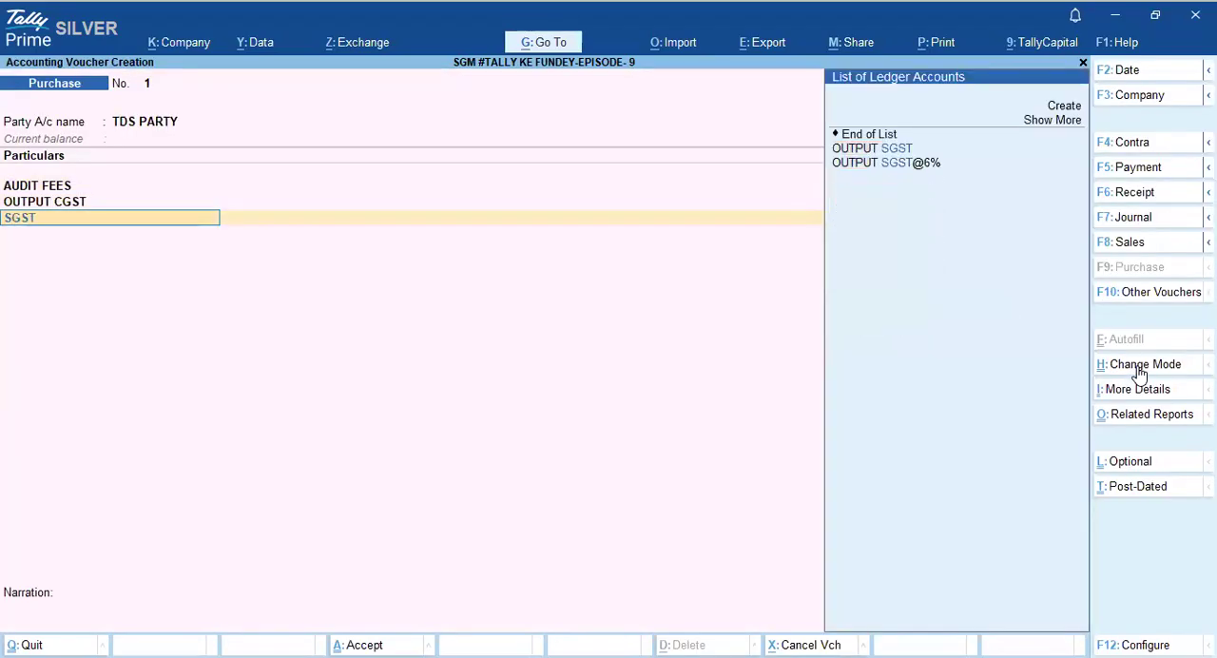
pyautogui.press('Return')
pyautogui.press('Return')
pyautogui.press('Return')
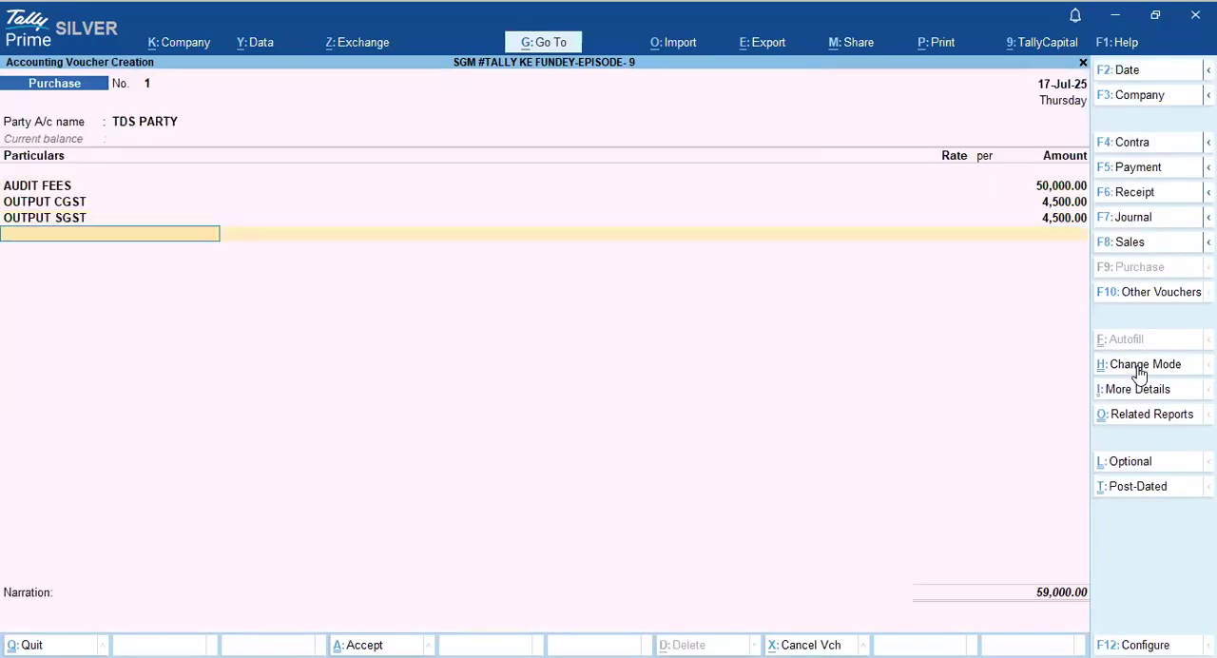
# - Add the TDS ON PROFESSIONAL FEES ledger as a deduction line in the purchase voucher
pyautogui.write('TDS')
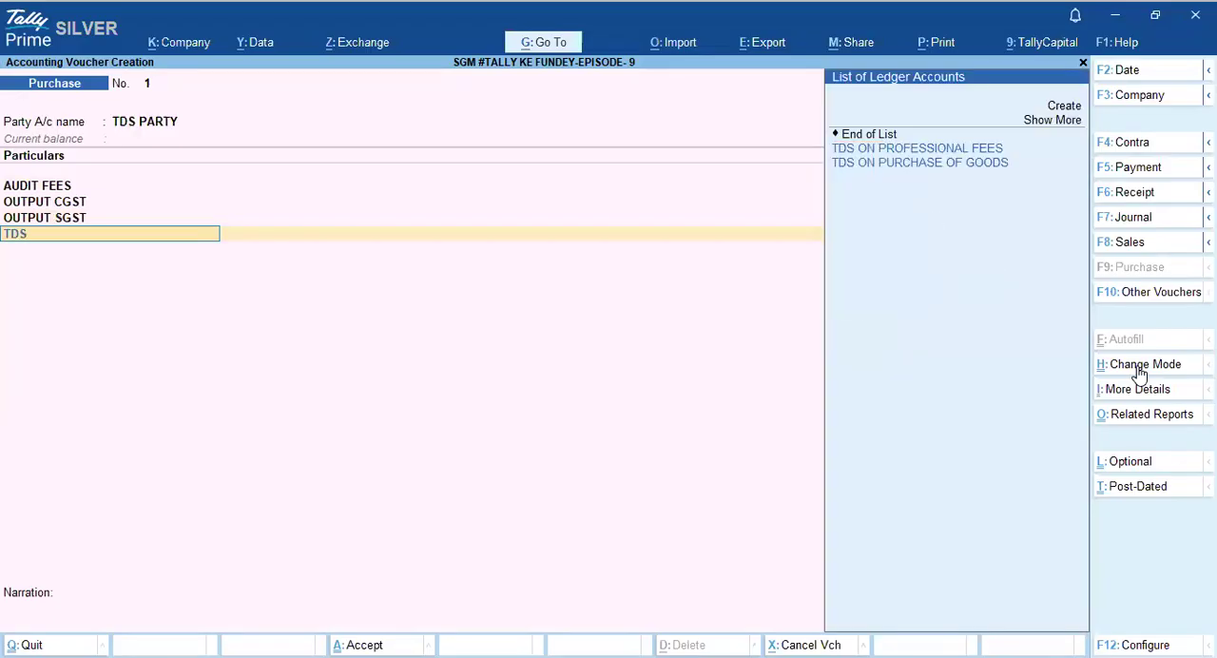
pyautogui.press('Down')
pyautogui.press('Down')
pyautogui.press('Up')
pyautogui.press('Return')
pyautogui.press('Return')
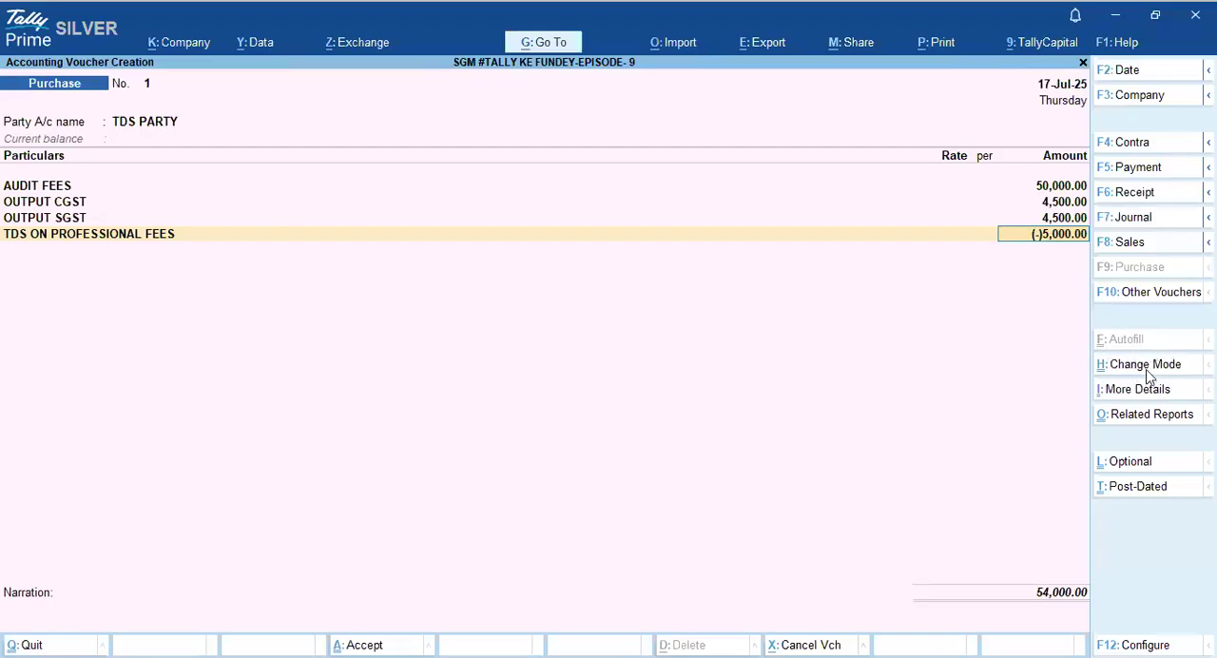
# - Review the TDS - Tax Analysis report for the purchase voucher and return to the voucher
pyautogui.click(1149, 420)
pyautogui.press('Down')
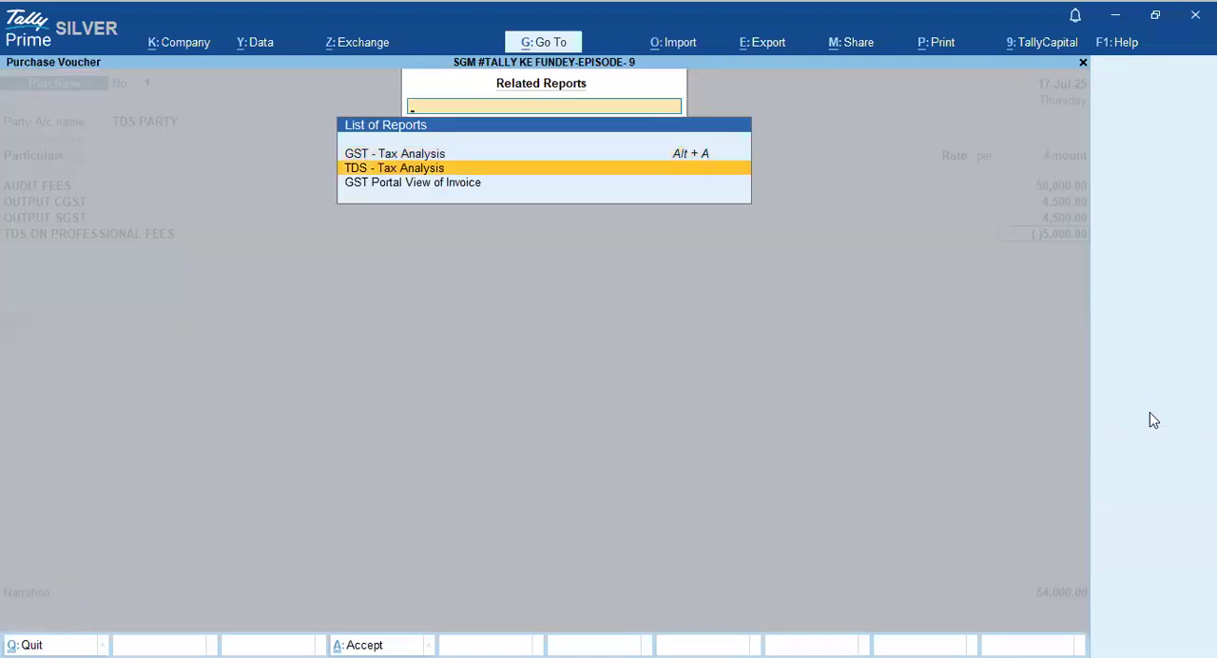
pyautogui.press('Return')
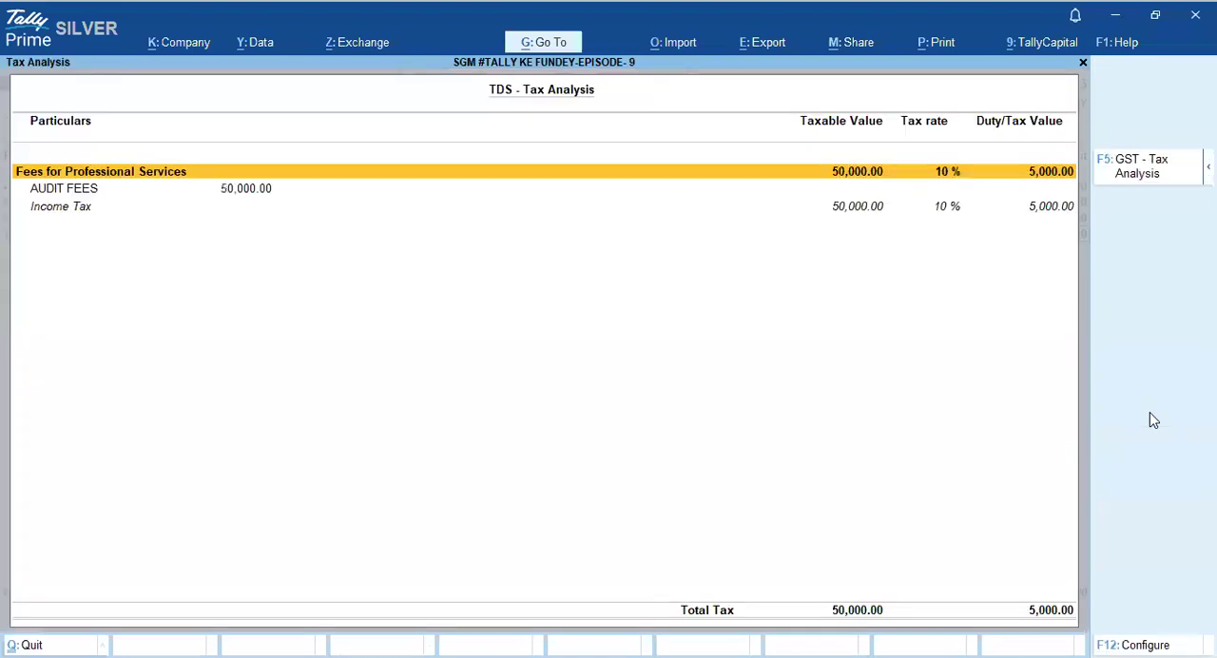
pyautogui.press('Down')
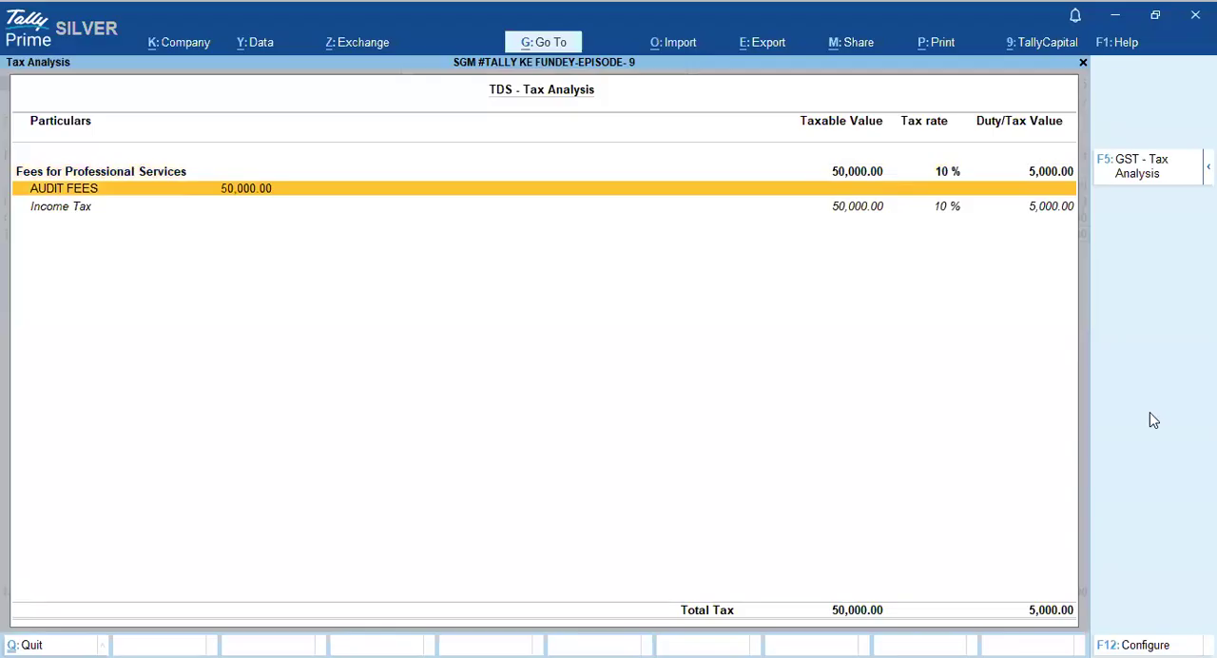
pyautogui.press('Escape')
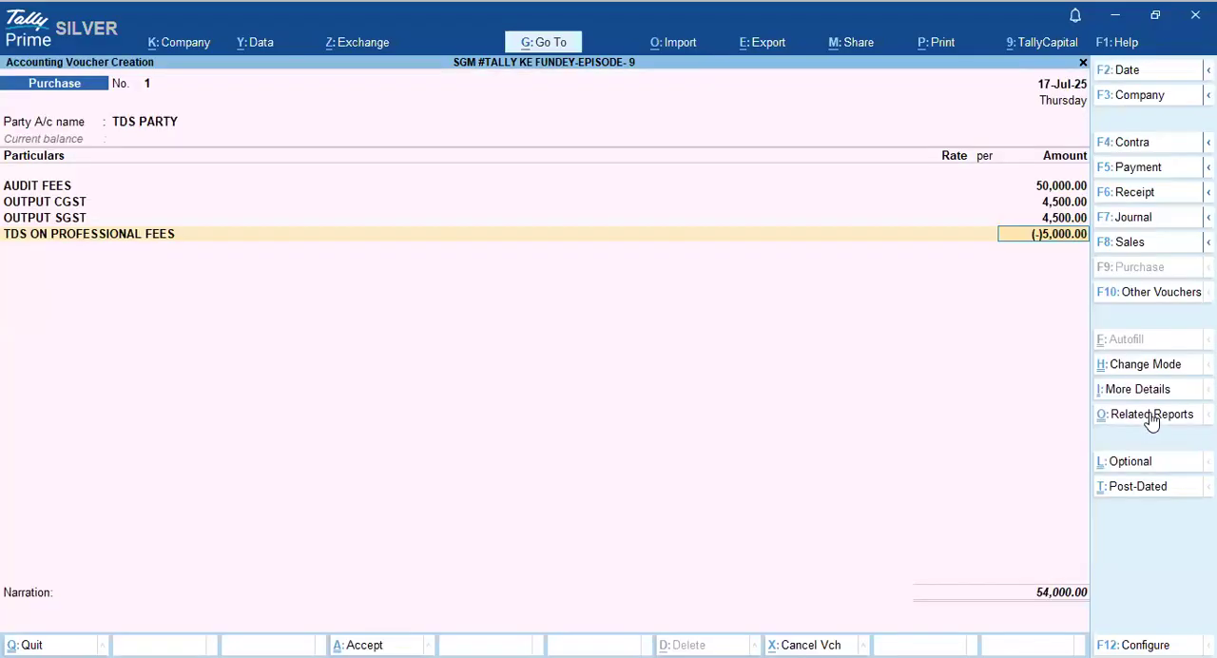
# - Replace the TDS line with End of List, save the purchase voucher without a narration, and leave voucher creation
pyautogui.write('END')
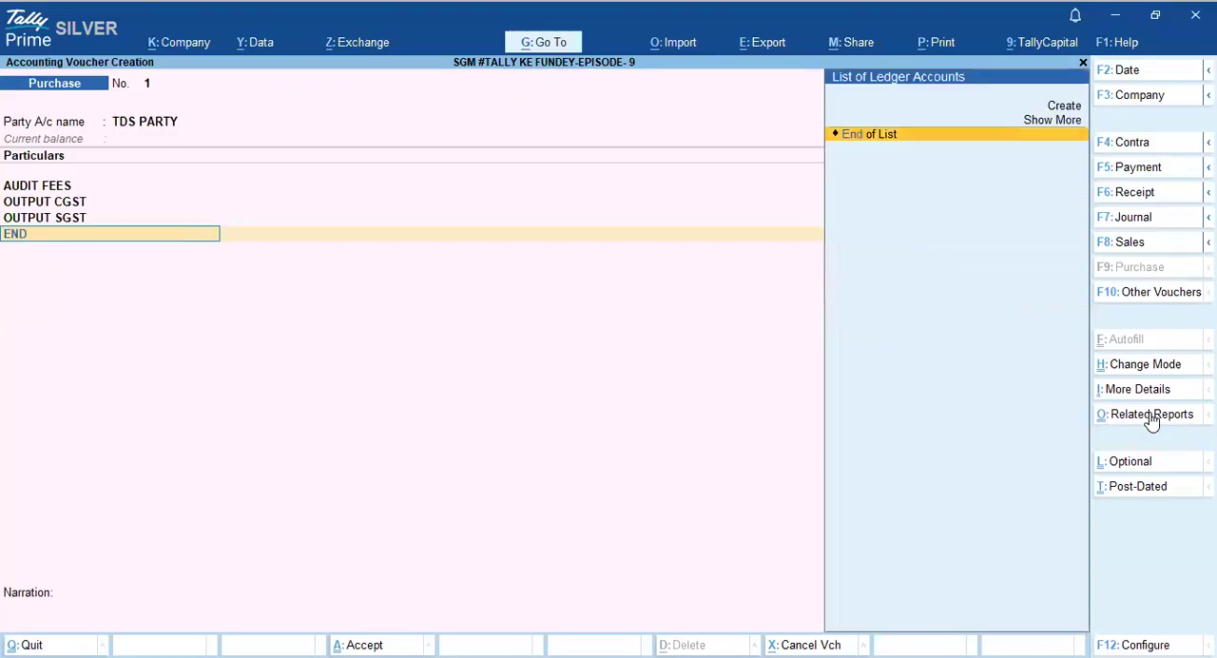
pyautogui.press('Return')
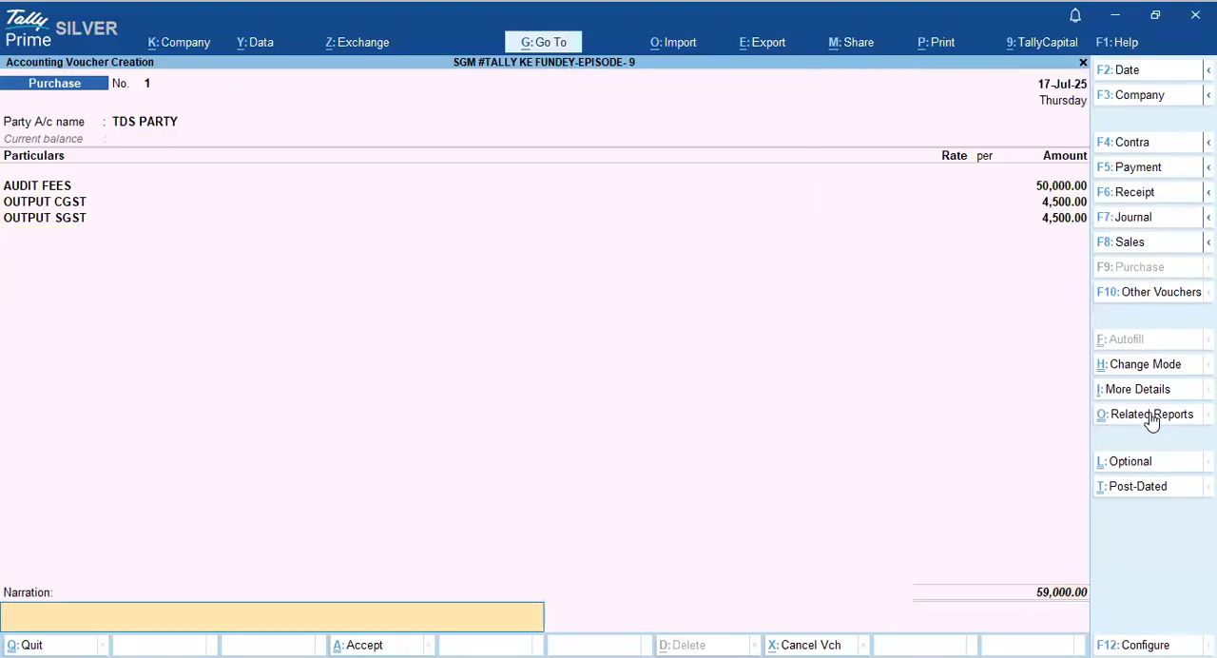
pyautogui.press('Return')
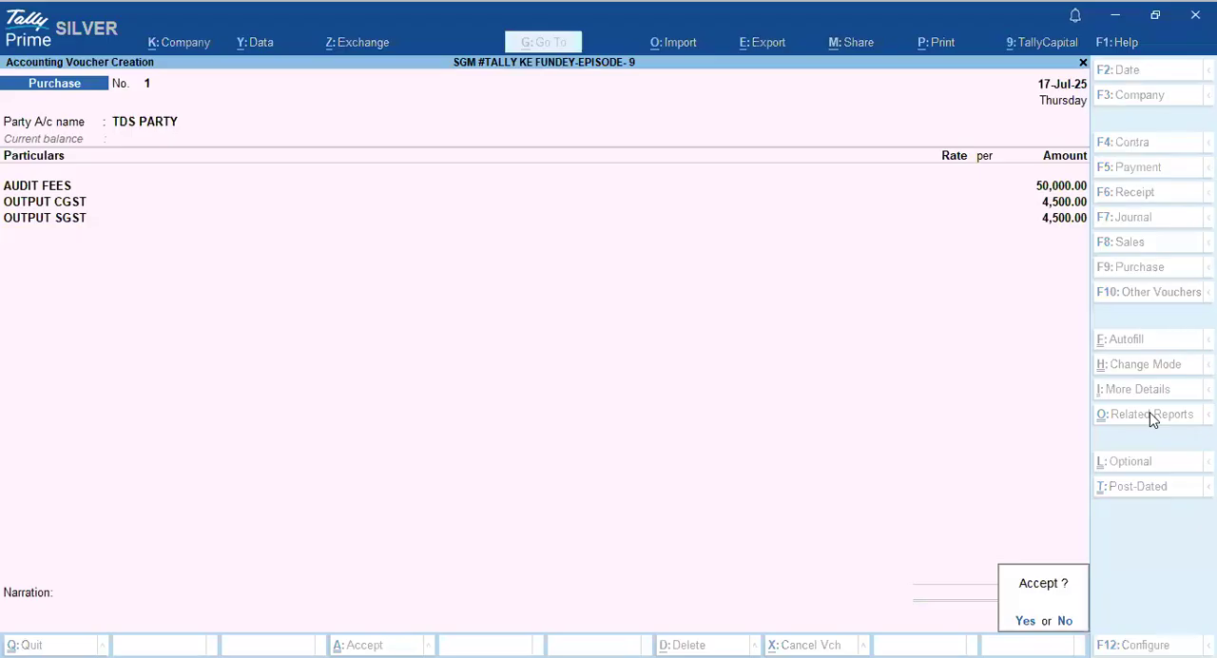
pyautogui.press('Return')
pyautogui.press('Escape')
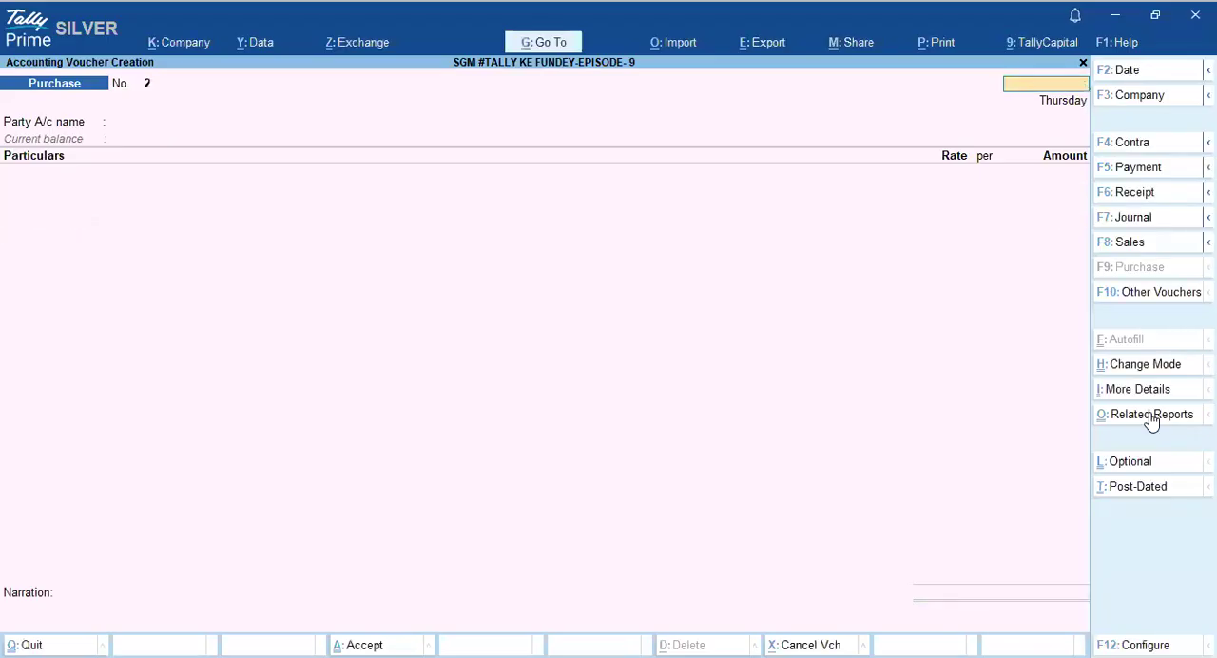
pyautogui.press('Escape')
pyautogui.press('Return')
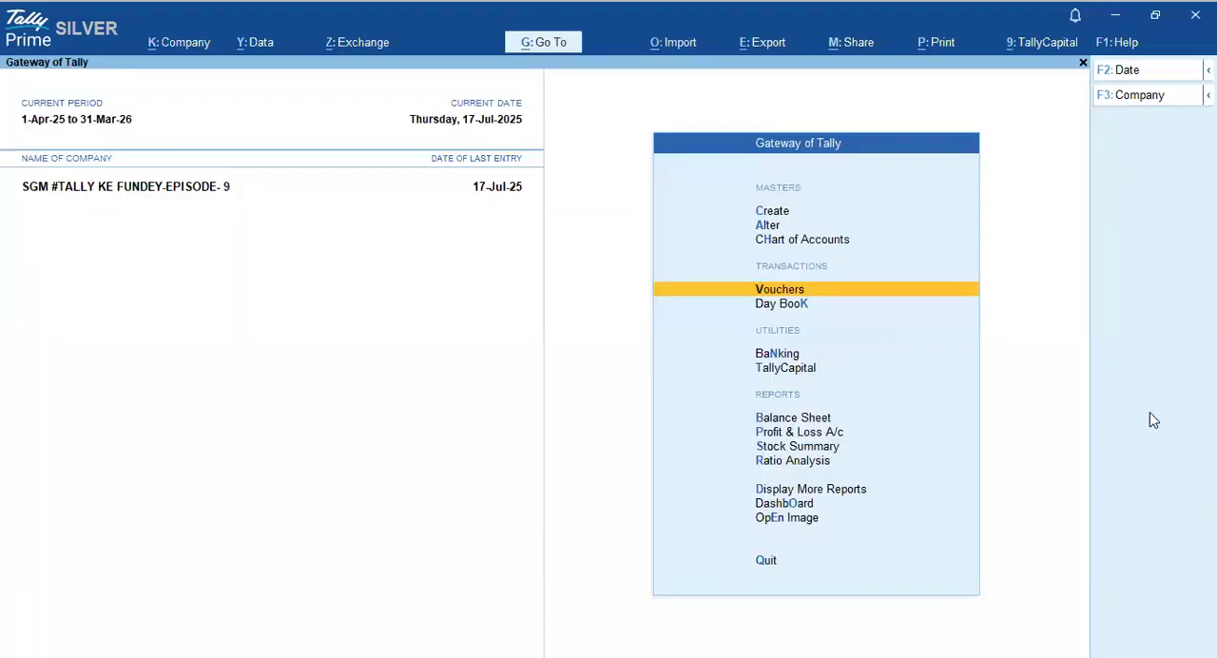
pyautogui.press('Return')
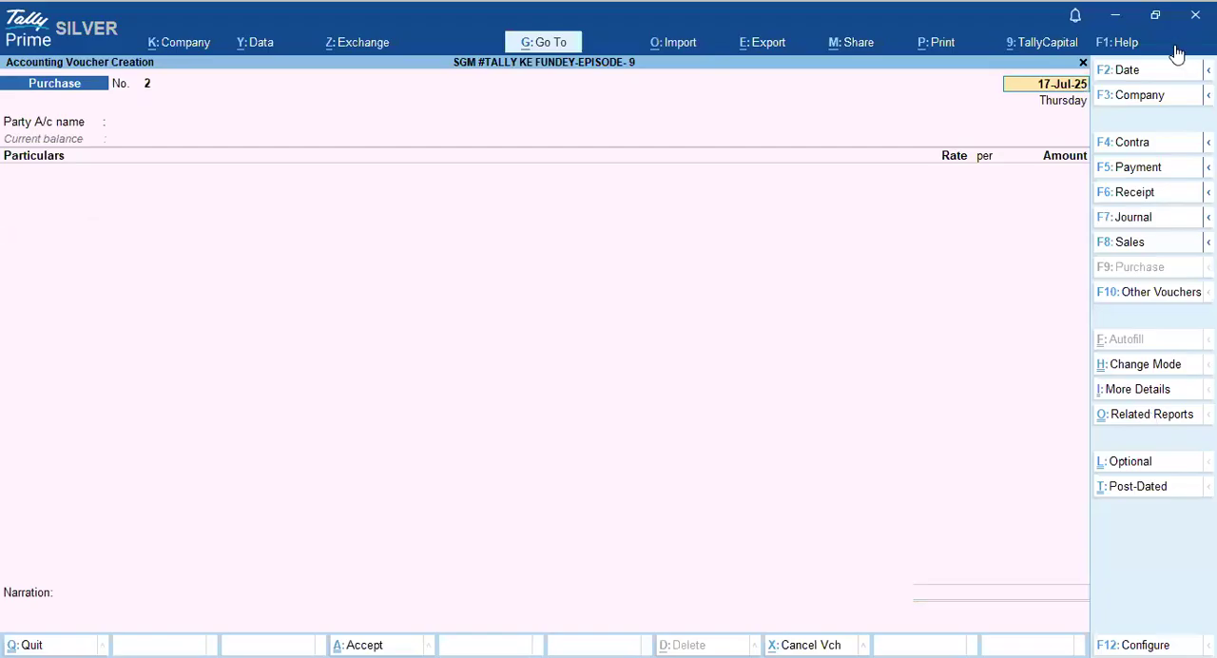
pyautogui.click(1132, 217)
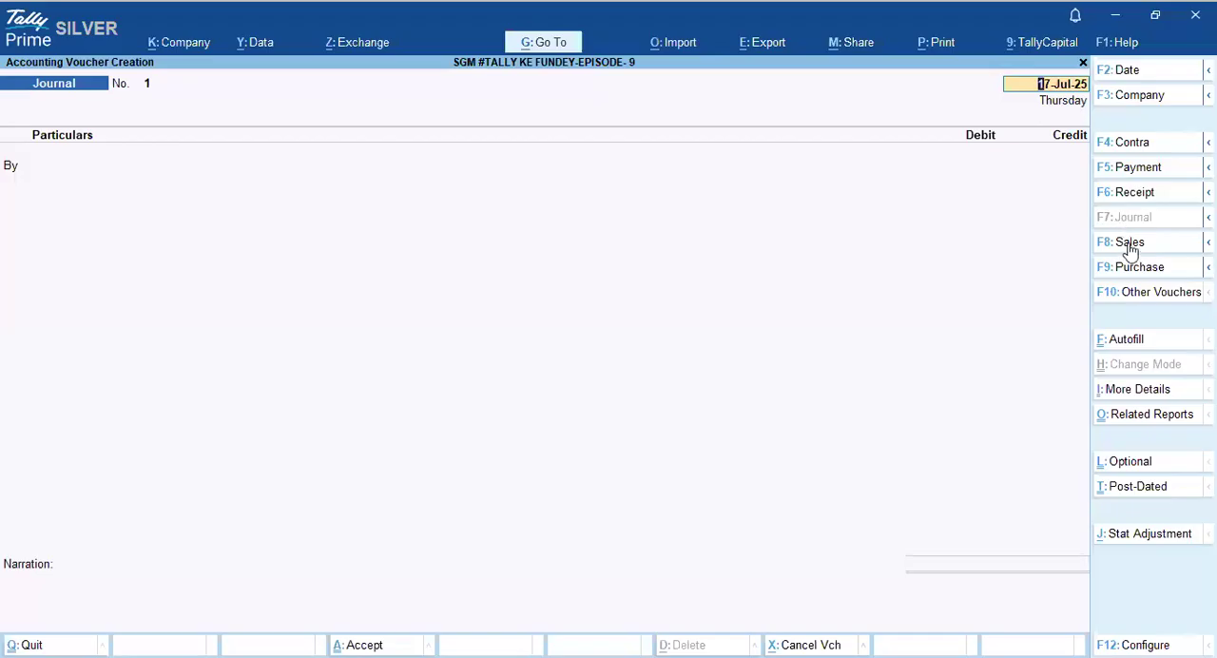
pyautogui.click(1139, 346)
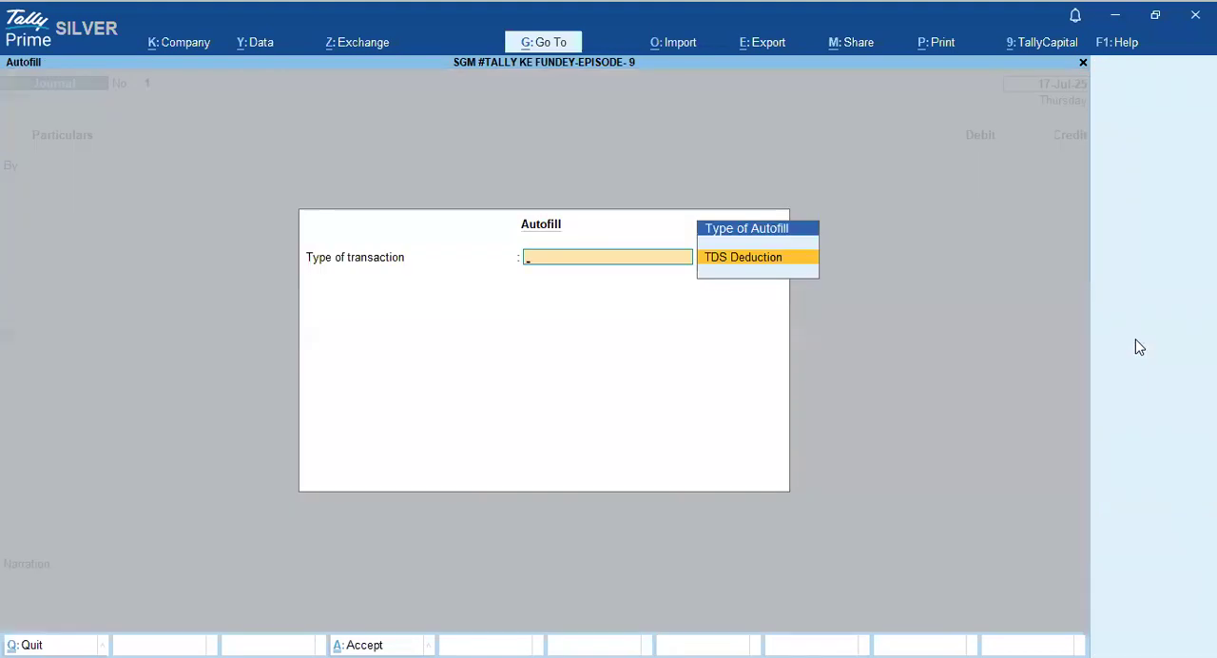
pyautogui.press('Return')
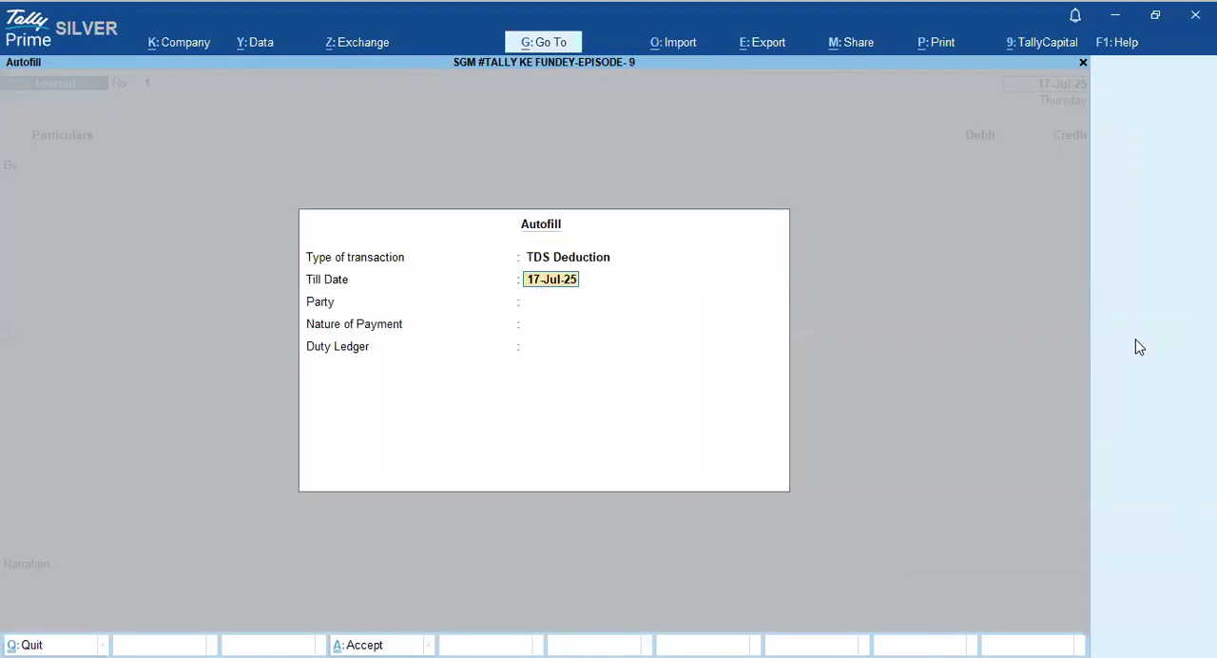
pyautogui.press('Return')
pyautogui.press('BackSpace')
pyautogui.press('Escape')
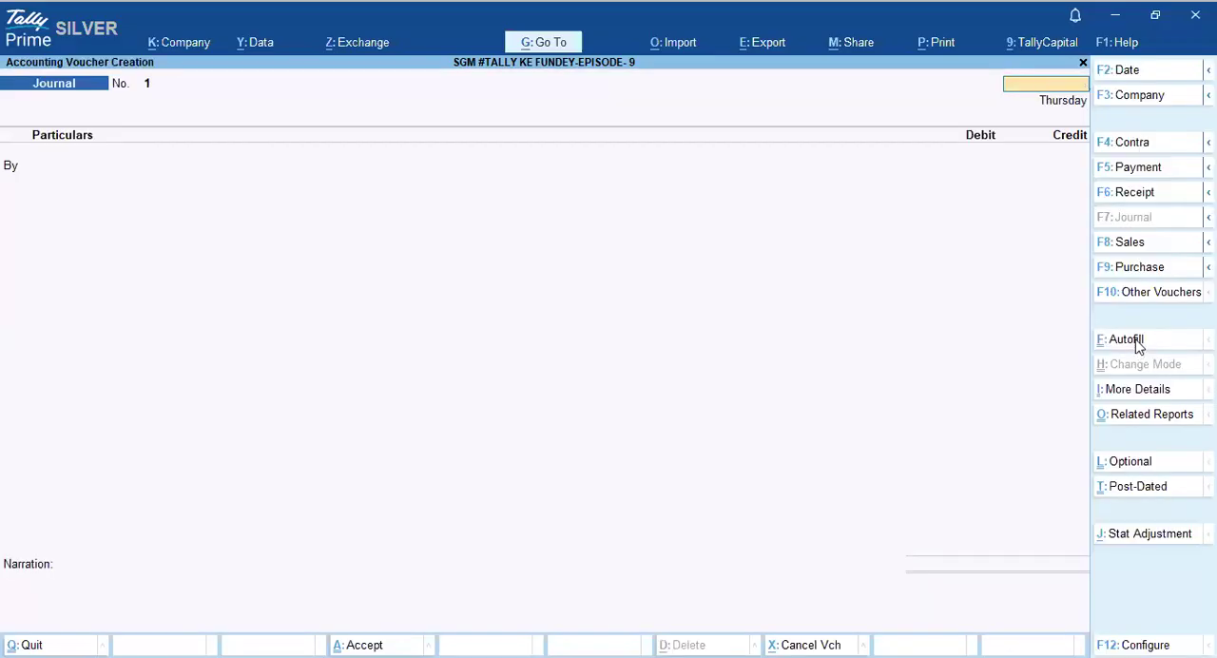
pyautogui.press('Escape')
pyautogui.press('Return')
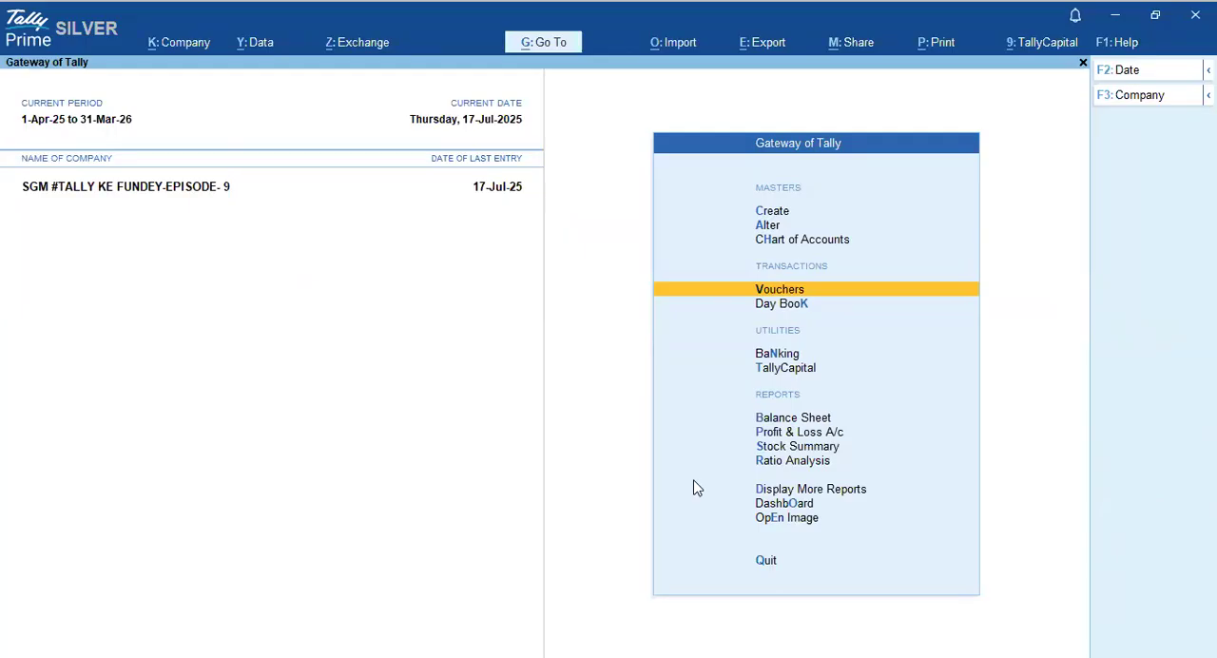
# - Open the Day Book and start a new Journal voucher dated 17-Jul-25 from it
pyautogui.press('k')
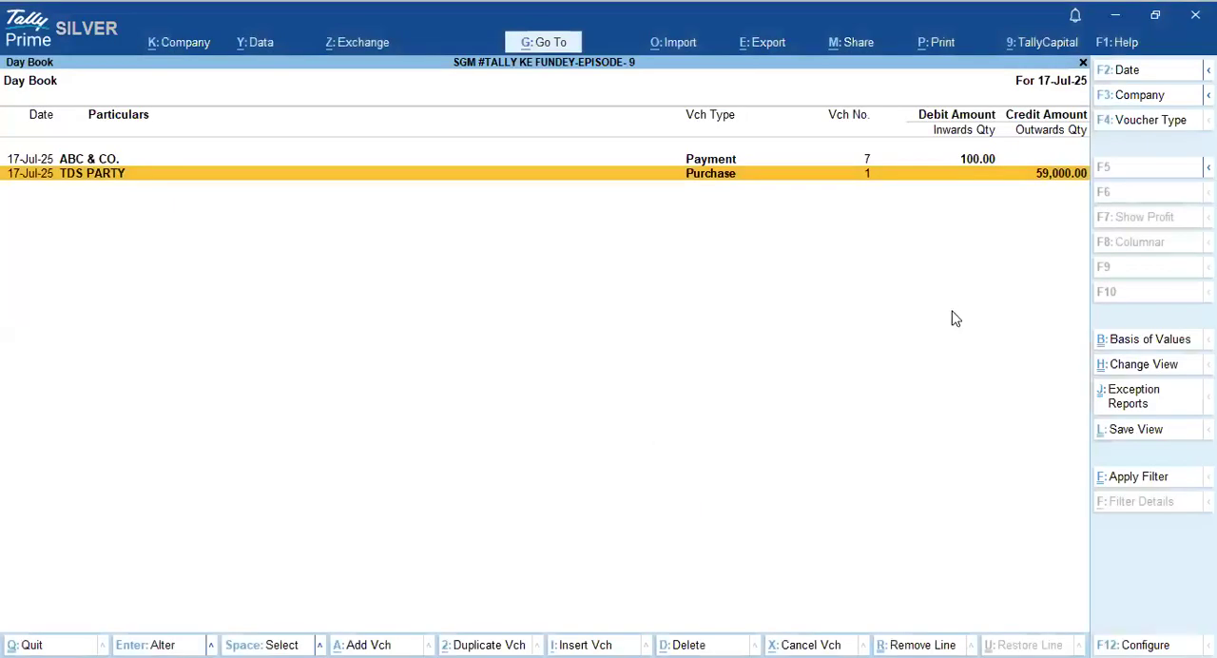
pyautogui.hotkey('alt', 'a')
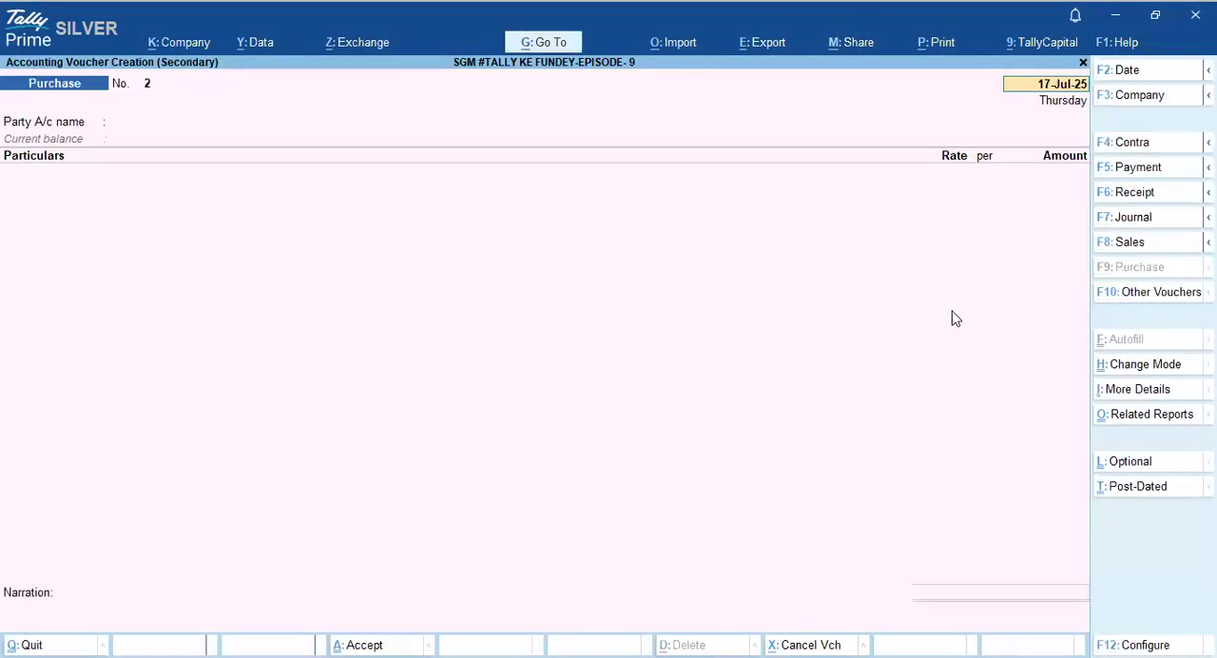
pyautogui.click(1128, 221)
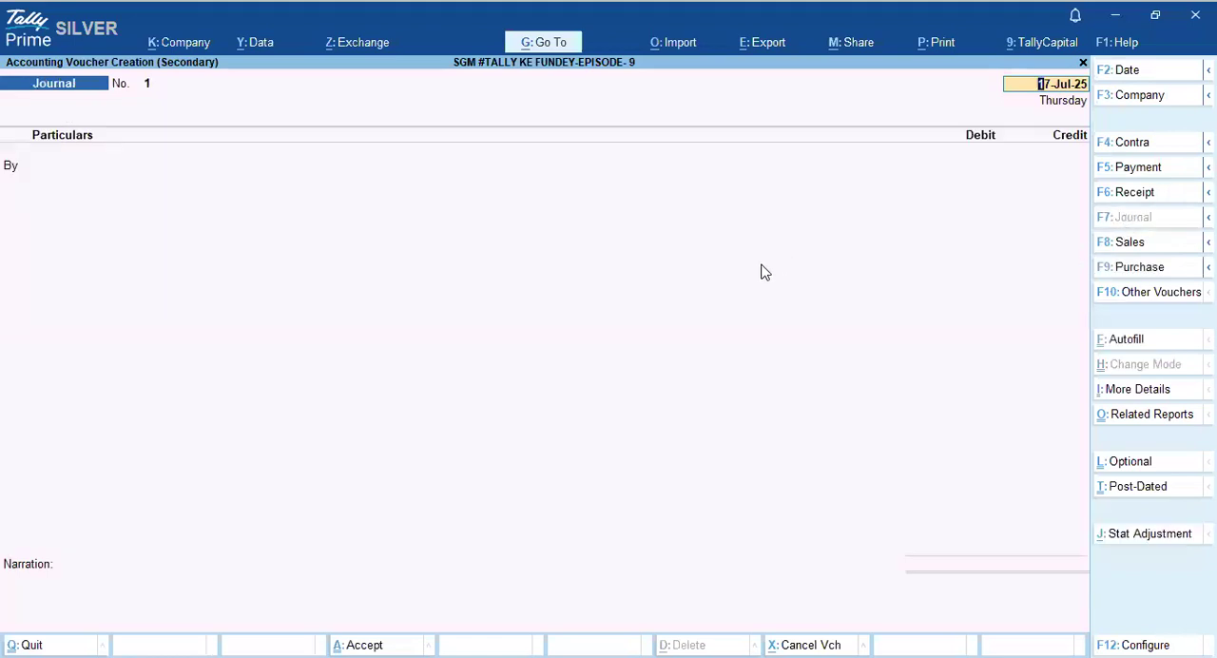
# - Autofill the journal as a TDS Deduction till 17-Jul-25 for TDS PARTY, Fees for Professional Services, with duty ledger TDS ON PROFESSIONAL FEES
pyautogui.click(1131, 342)
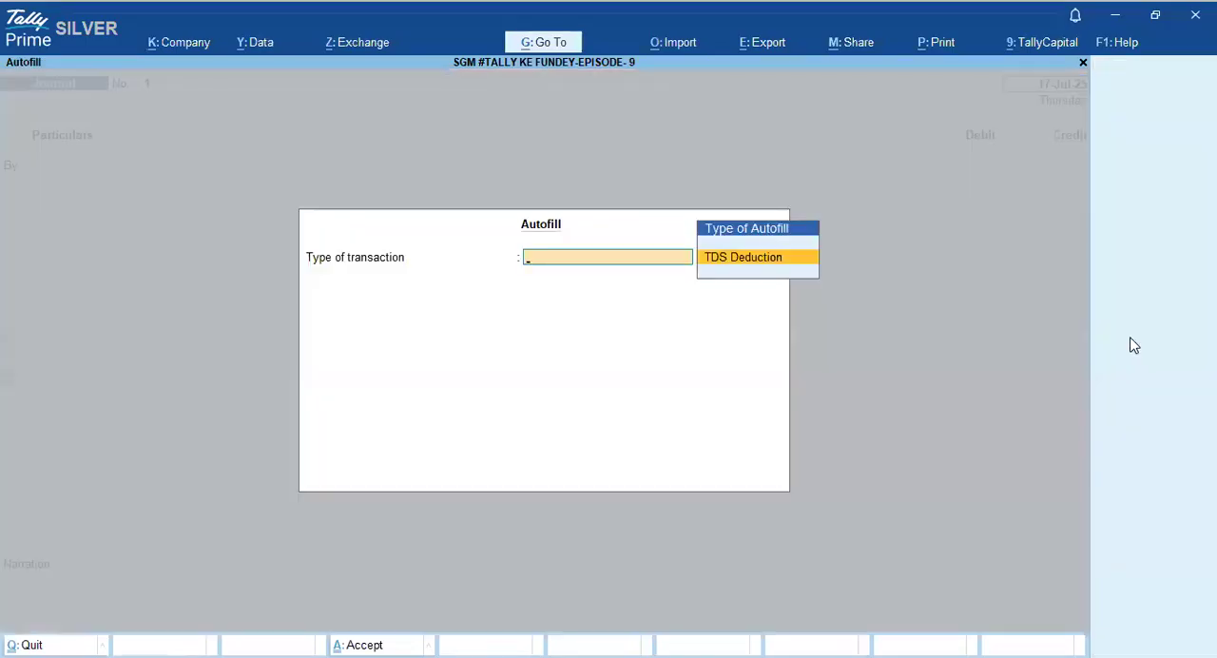
pyautogui.press('Return')
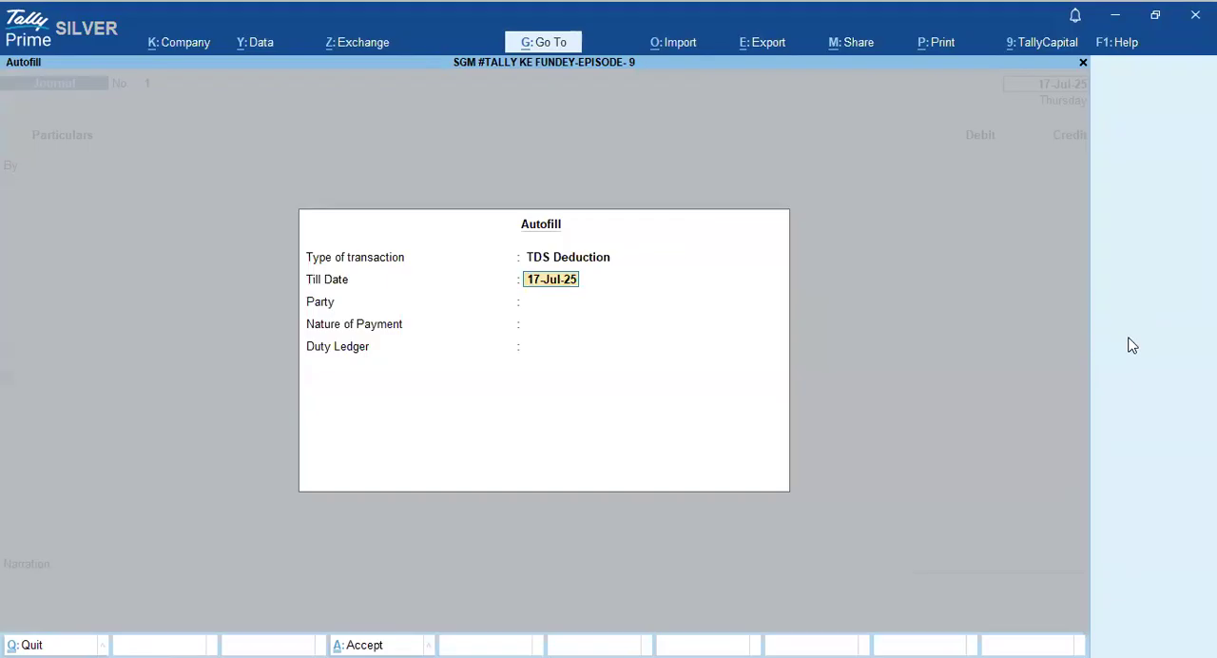
pyautogui.press('Return')
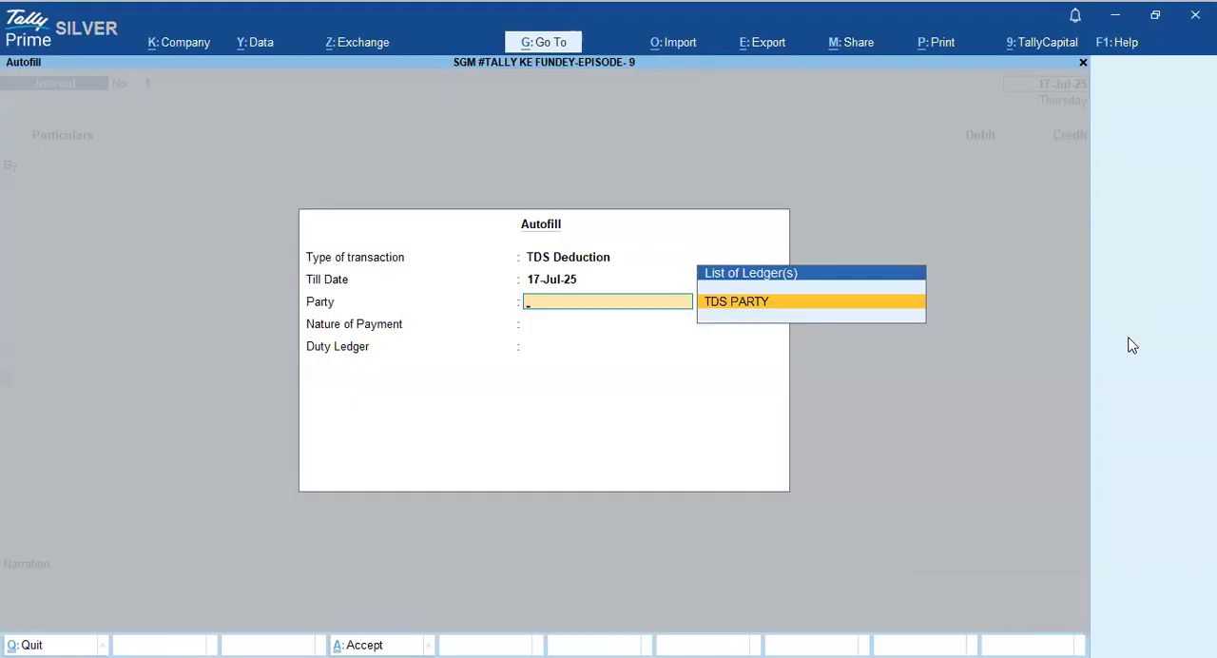
pyautogui.press('Return')
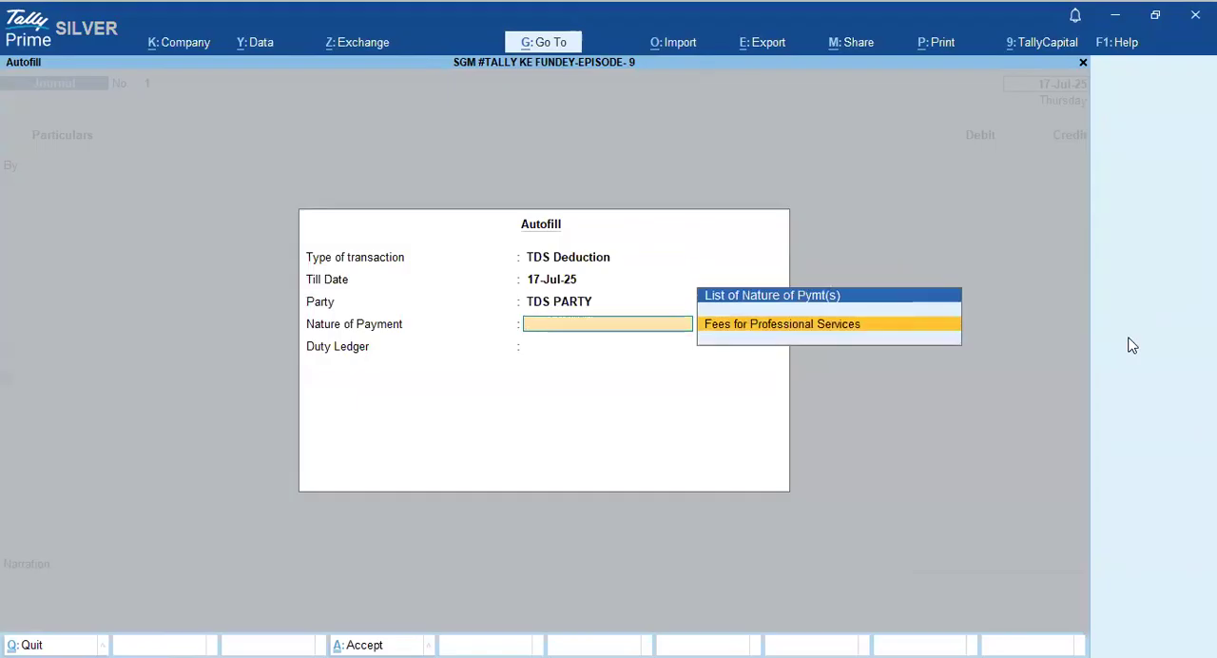
pyautogui.press('Return')
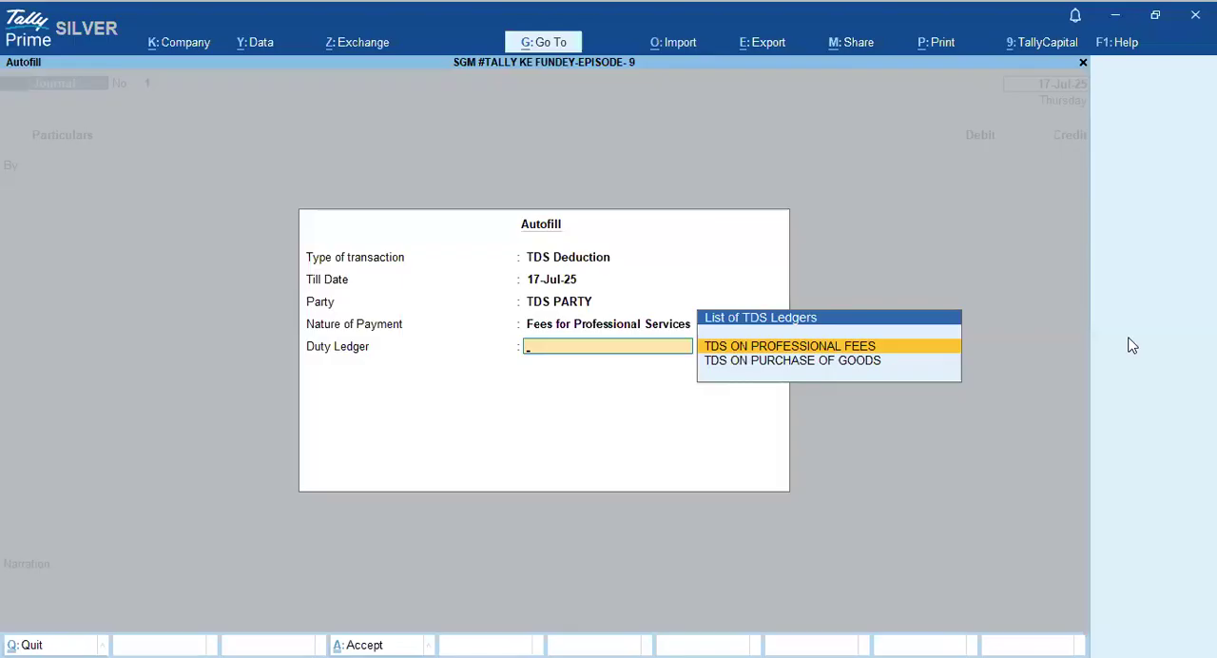
pyautogui.press('Return')
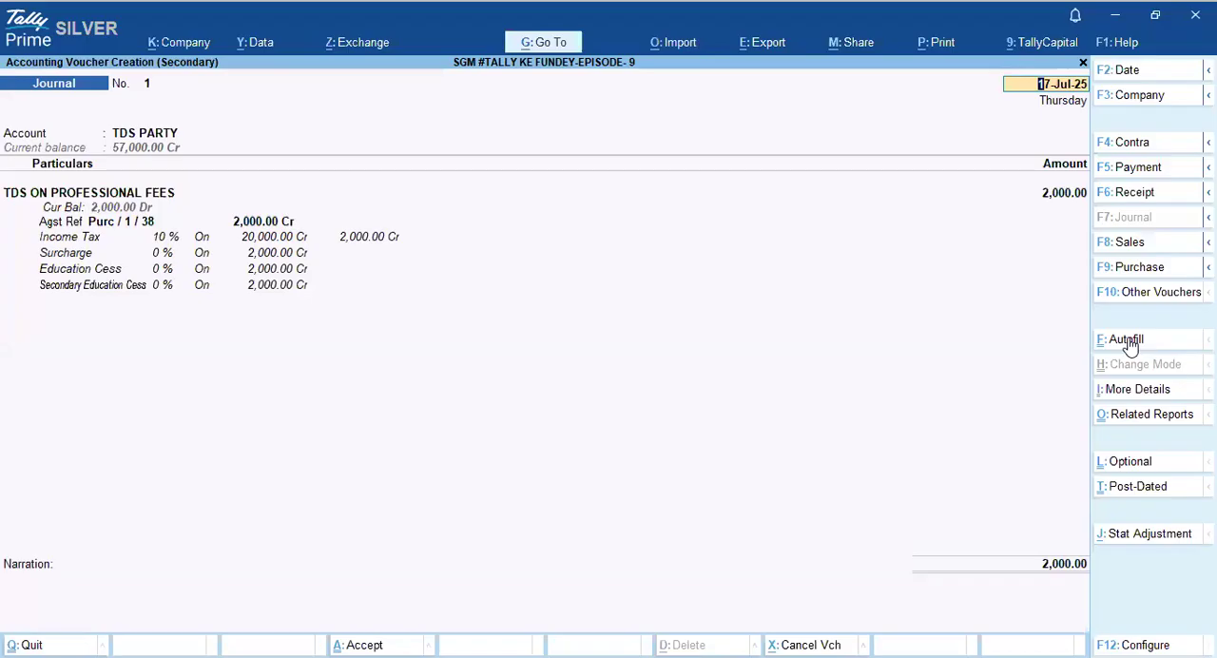
# - Accept the autofilled journal entries and save the voucher without a narration
pyautogui.press('Return')
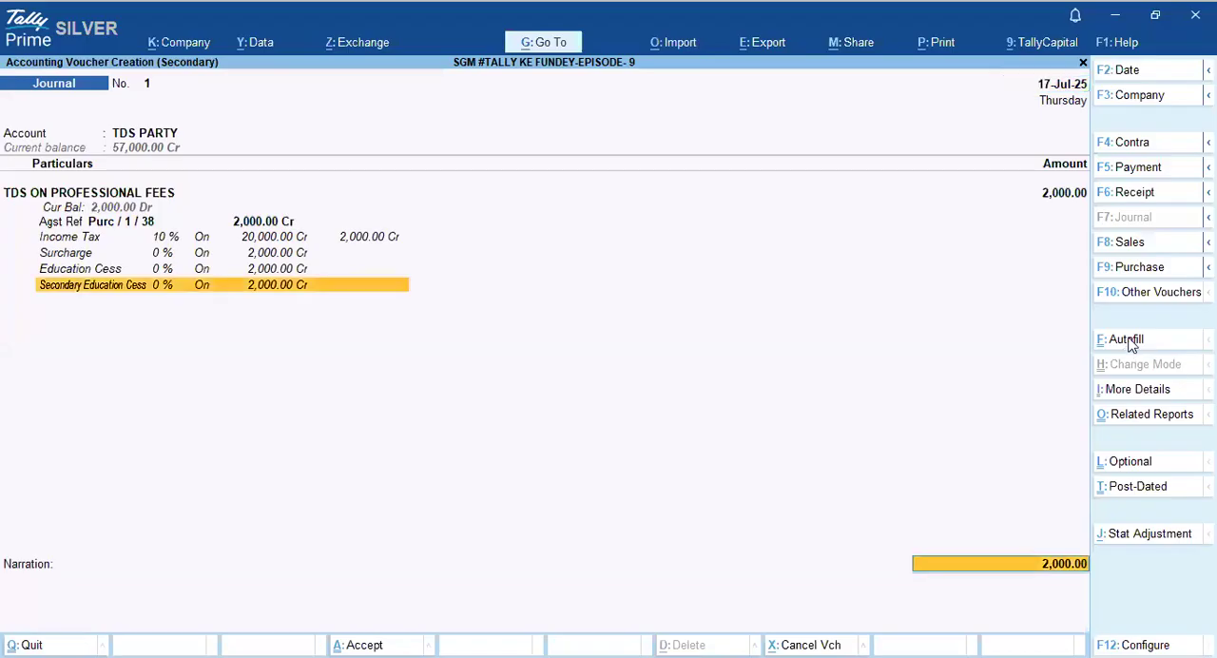
pyautogui.press('Return')
pyautogui.press('Return')
pyautogui.press('Return')
pyautogui.press('Return')
pyautogui.press('Return')
pyautogui.press('Return')
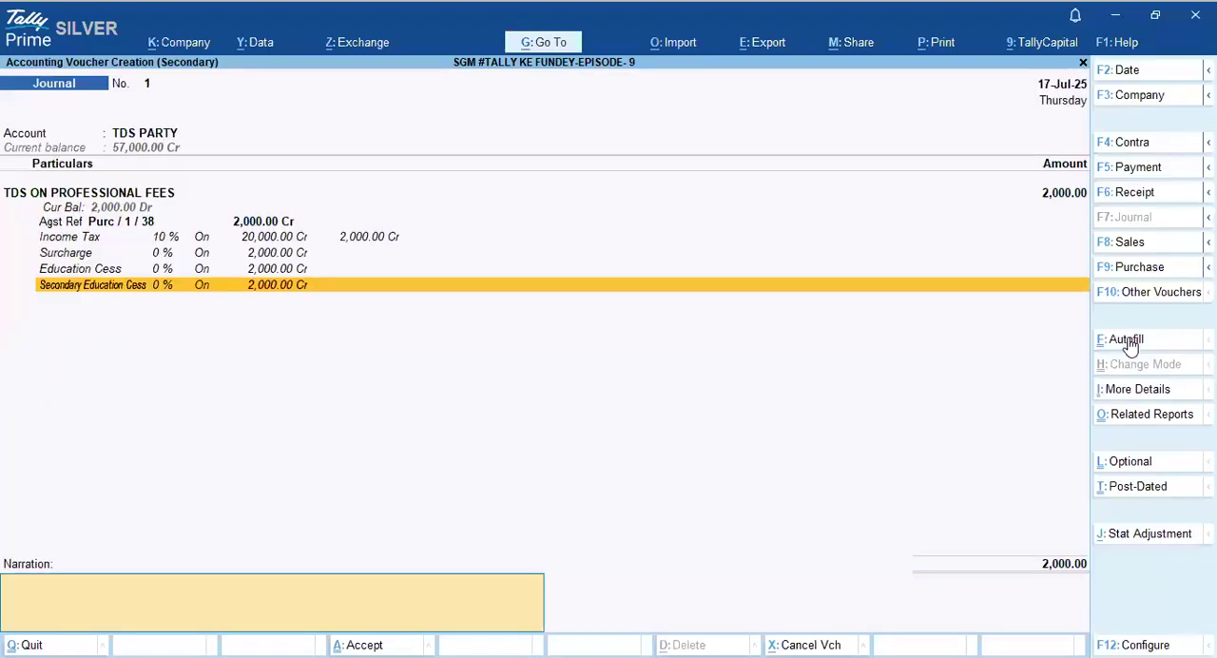
# - View the TDS PARTY purchase voucher from the Day Book, quit it, and open the TDS PARTY journal voucher for review
pyautogui.press('Return')
pyautogui.press('Return')
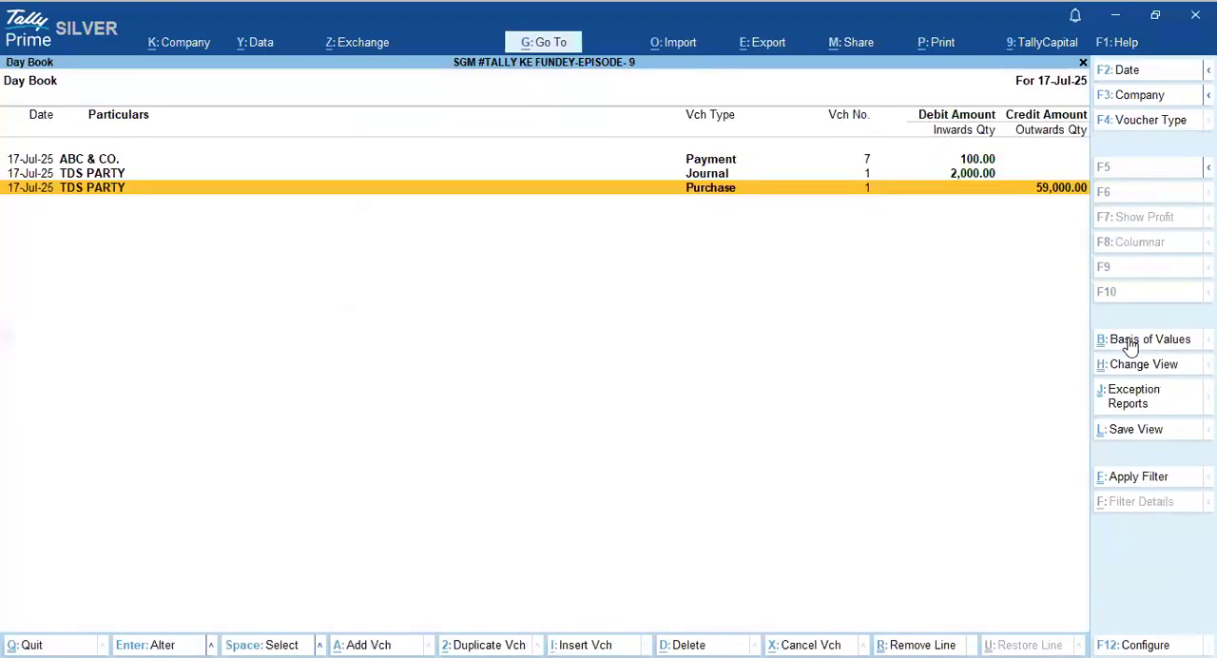
pyautogui.press('Up')
pyautogui.press('Down')
pyautogui.press('Return')
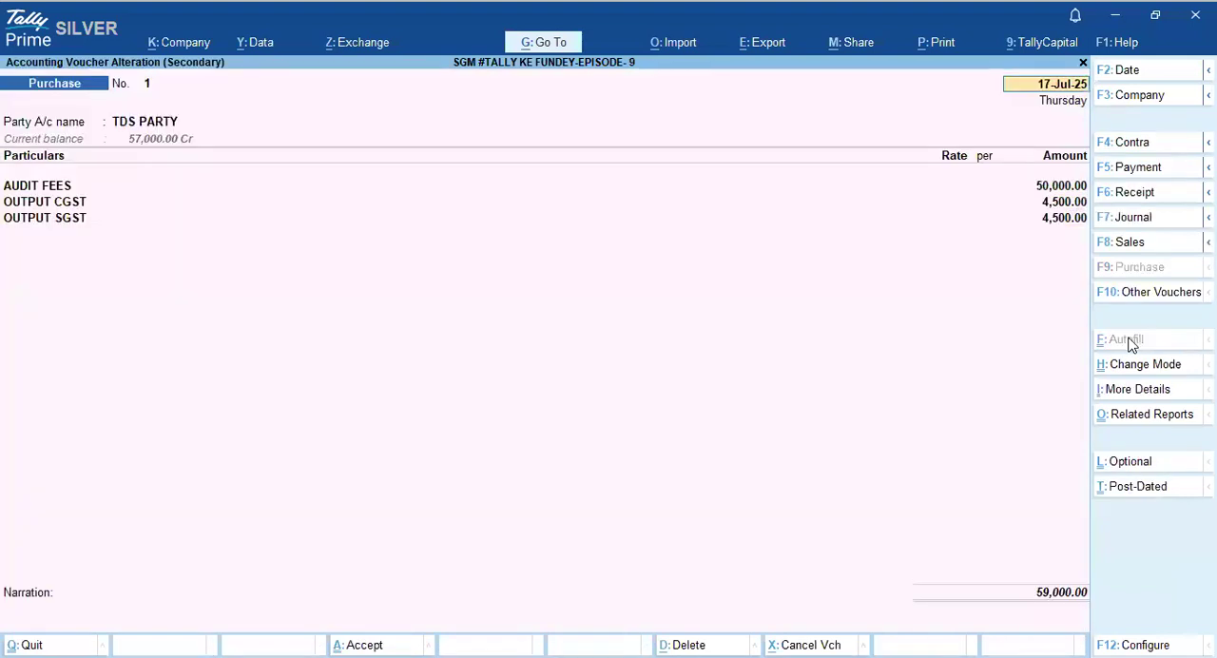
pyautogui.press('BackSpace')
pyautogui.press('Escape')
pyautogui.press('y')
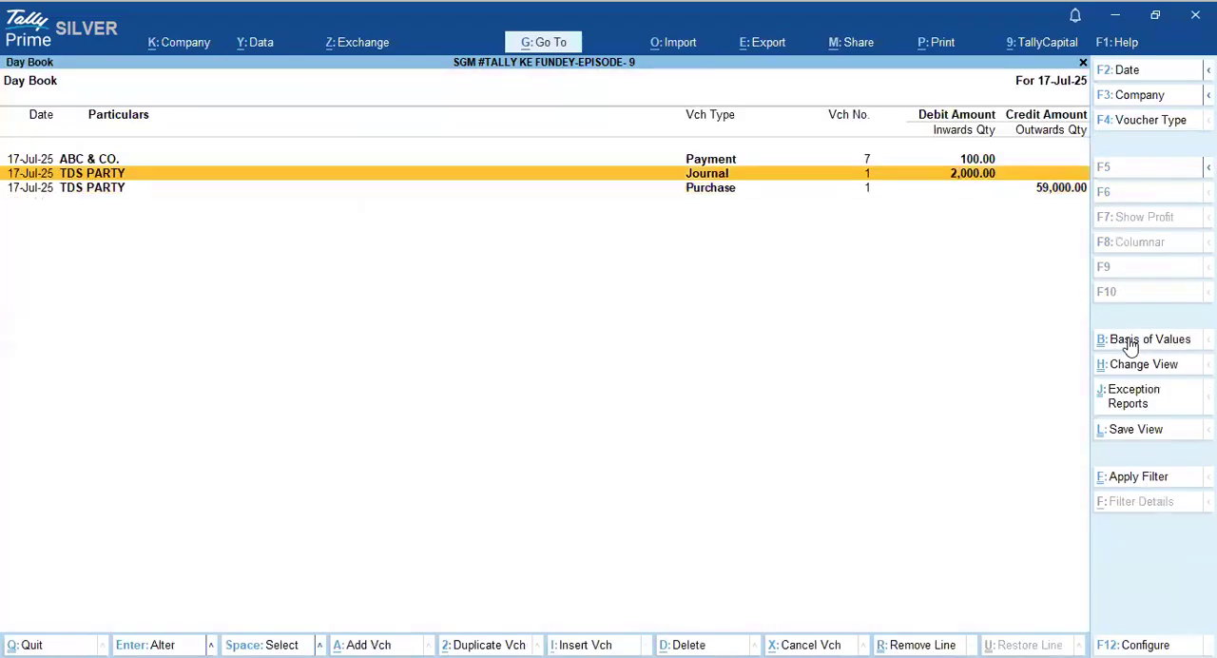
pyautogui.press('Return')
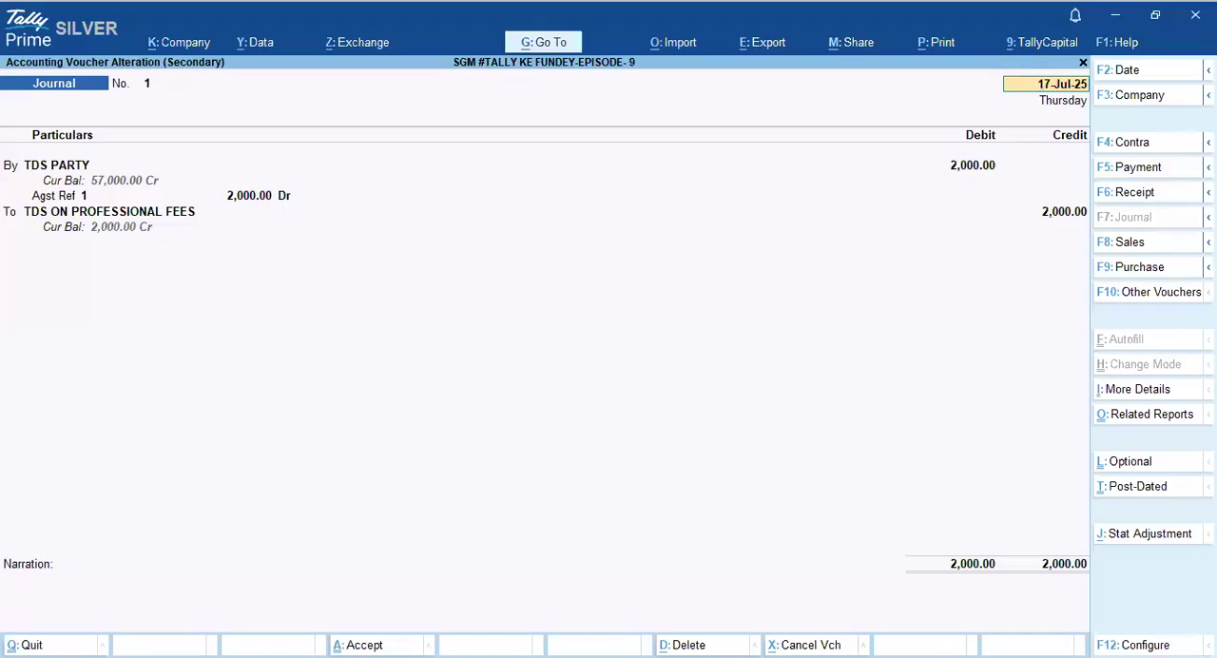
# - Switch to the image viewer showing THANKS IMAGE.jpg
pyautogui.hotkey('alt', 'Tab')
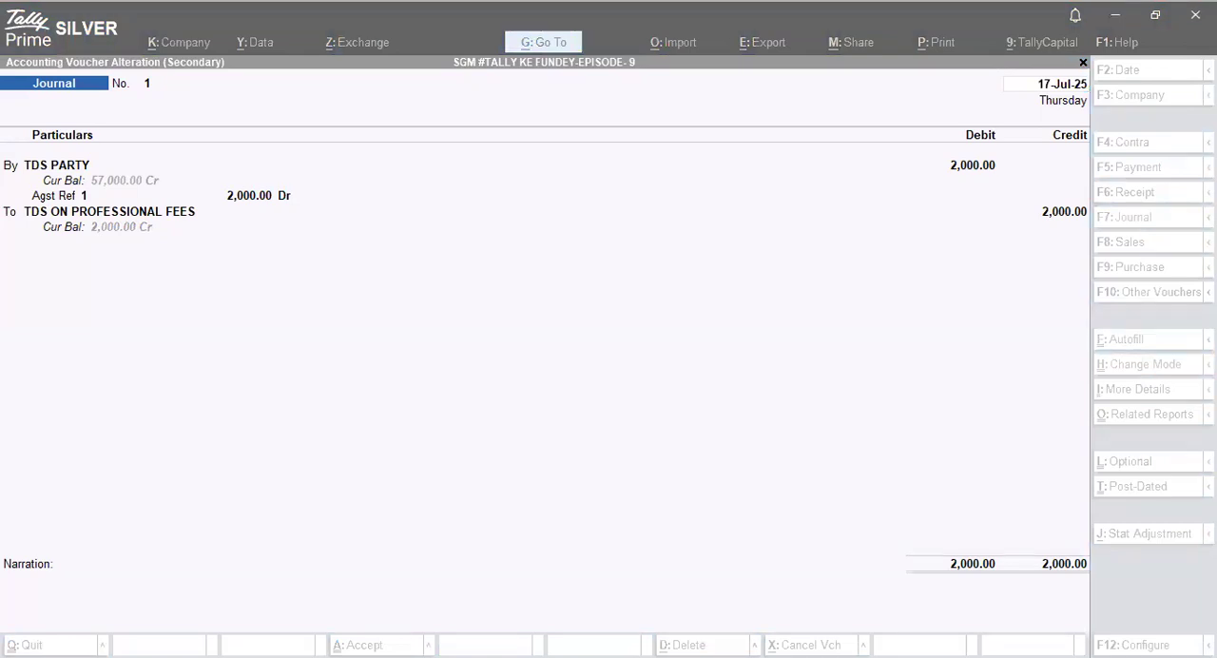
pyautogui.hotkey('alt', 'Tab')
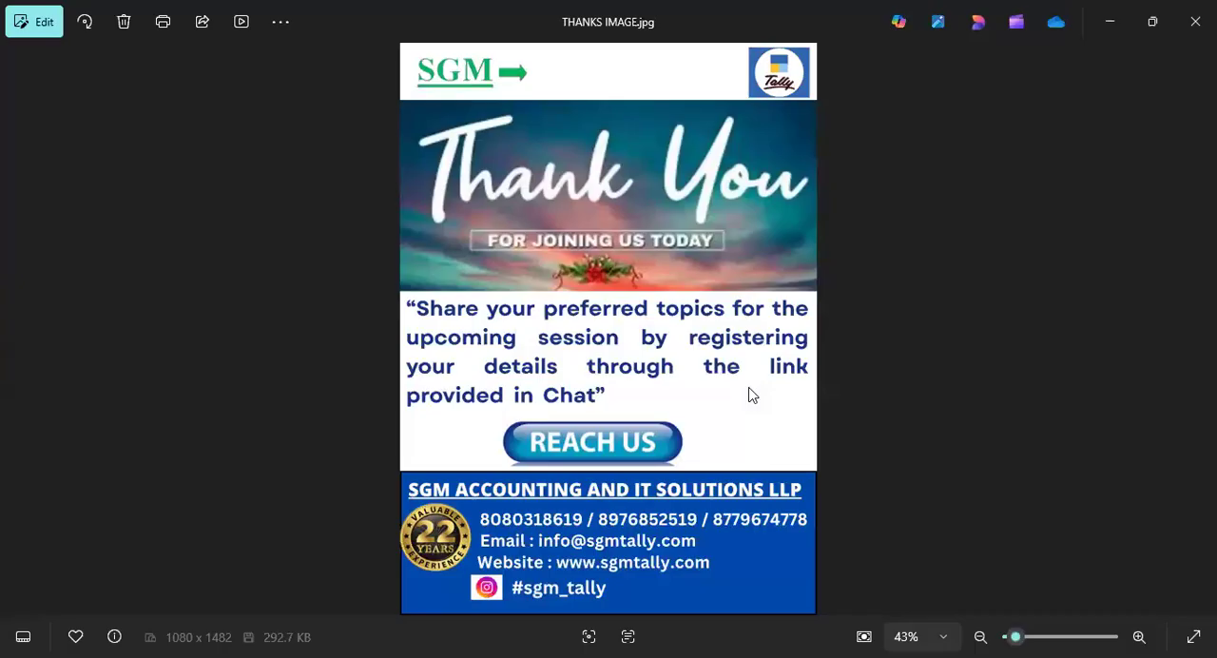